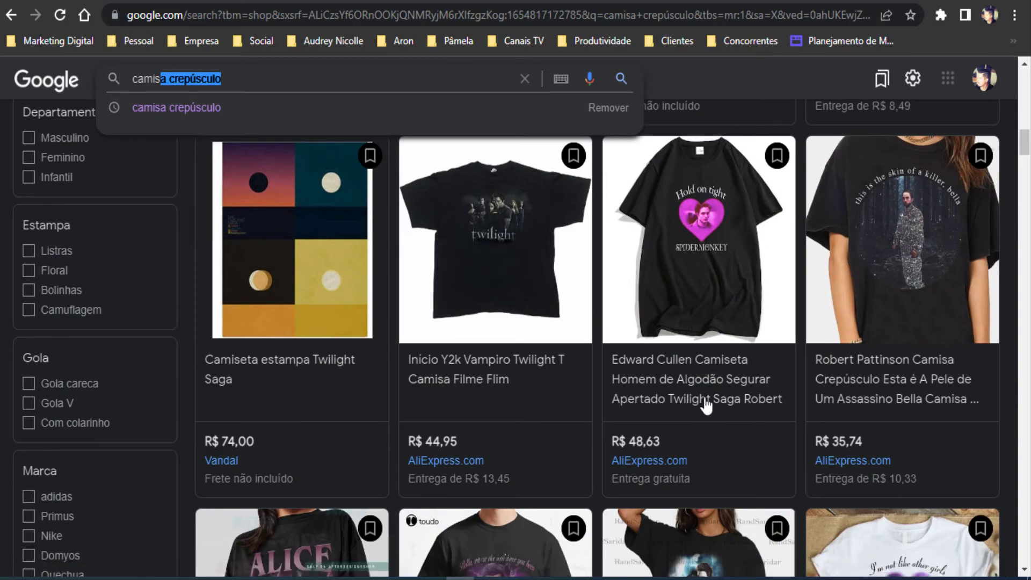
Examine the Google Shopping results for "camisa crepúsculo", comparing the shirt designs, titles and prices.
{"action": "scroll", "coordinate": [597, 344], "scroll_direction": "down", "scroll_amount": 2}
{"action": "scroll", "coordinate": [352, 307], "scroll_direction": "up", "scroll_amount": 5}
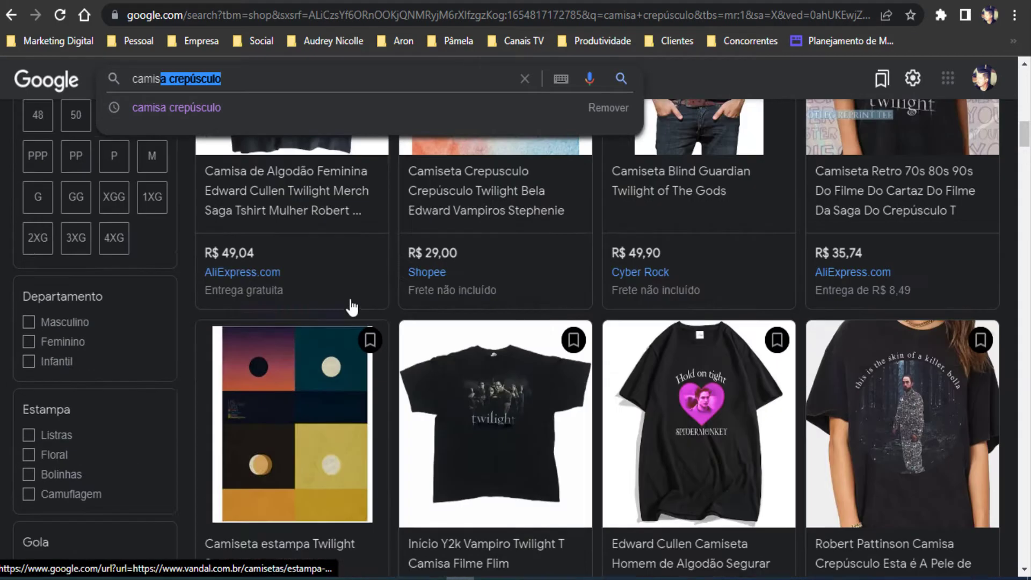
{"action": "scroll", "coordinate": [352, 307], "scroll_direction": "up", "scroll_amount": 10}
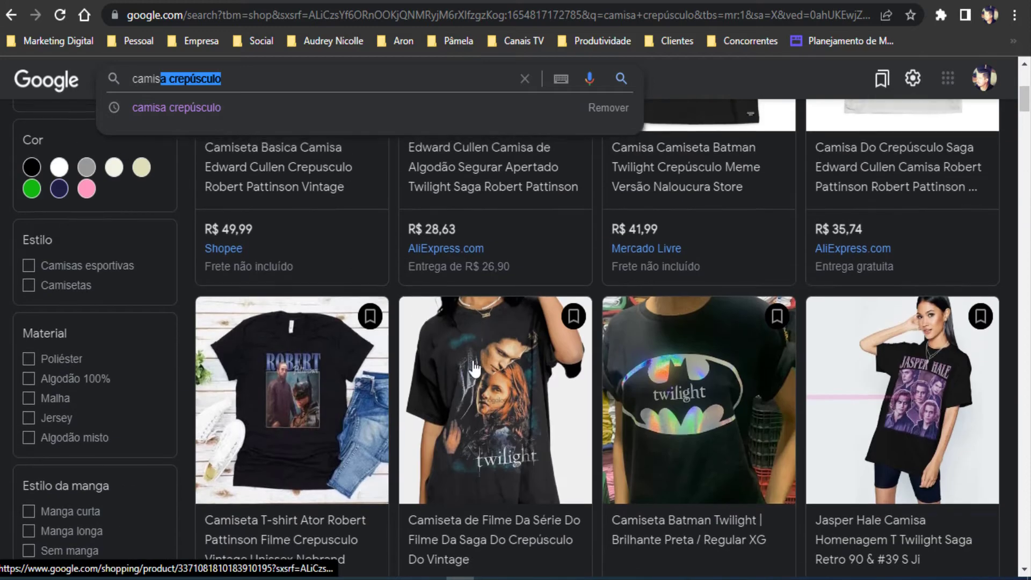
{"action": "scroll", "coordinate": [474, 368], "scroll_direction": "up", "scroll_amount": 5}
{"action": "scroll", "coordinate": [557, 361], "scroll_direction": "down", "scroll_amount": 4}
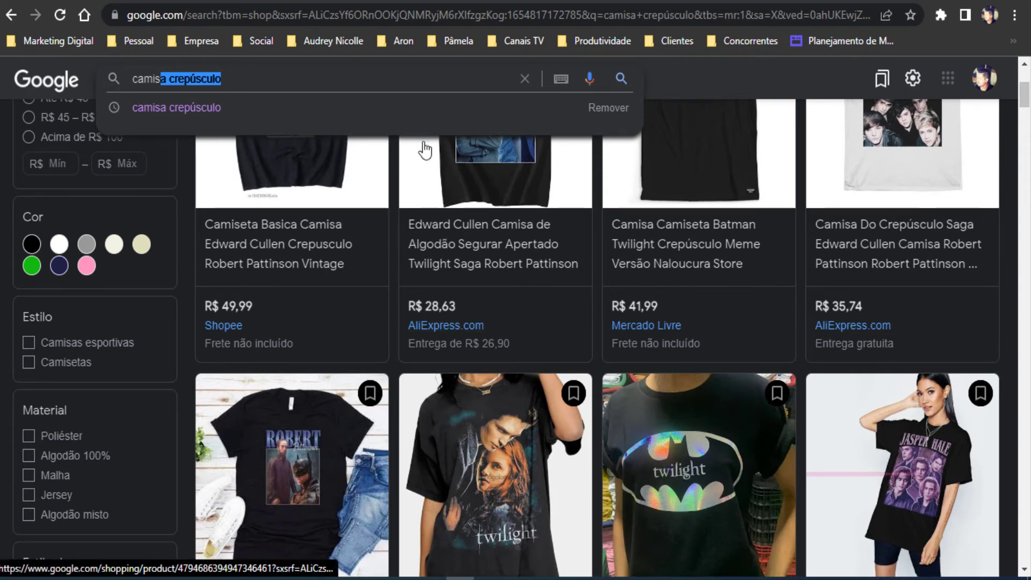
{"action": "key", "text": "ctrl+Tab"}
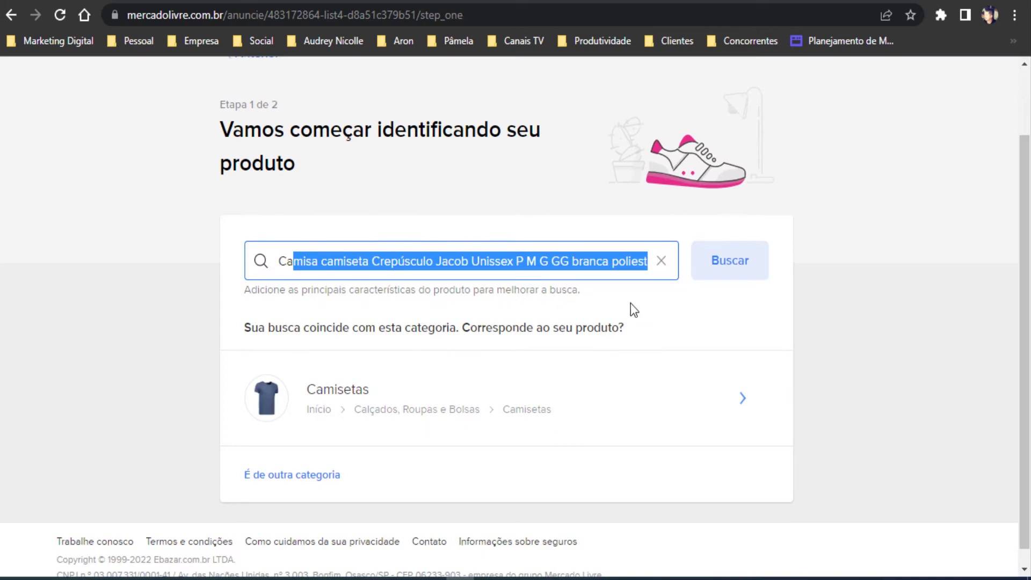
{"action": "key", "text": "ctrl+Tab"}
{"action": "key", "text": "ctrl+Tab"}
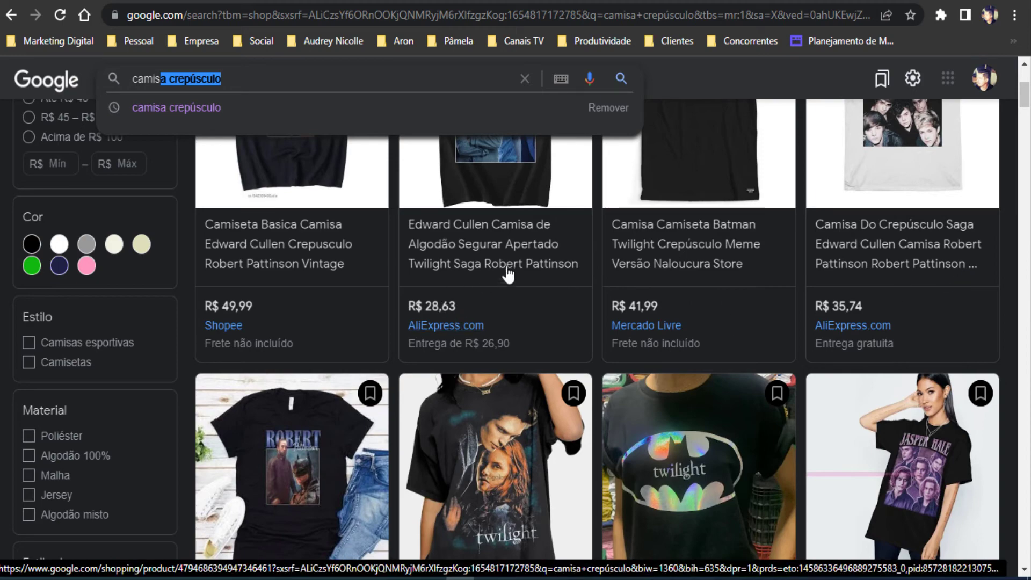
{"action": "left_click", "coordinate": [690, 76]}
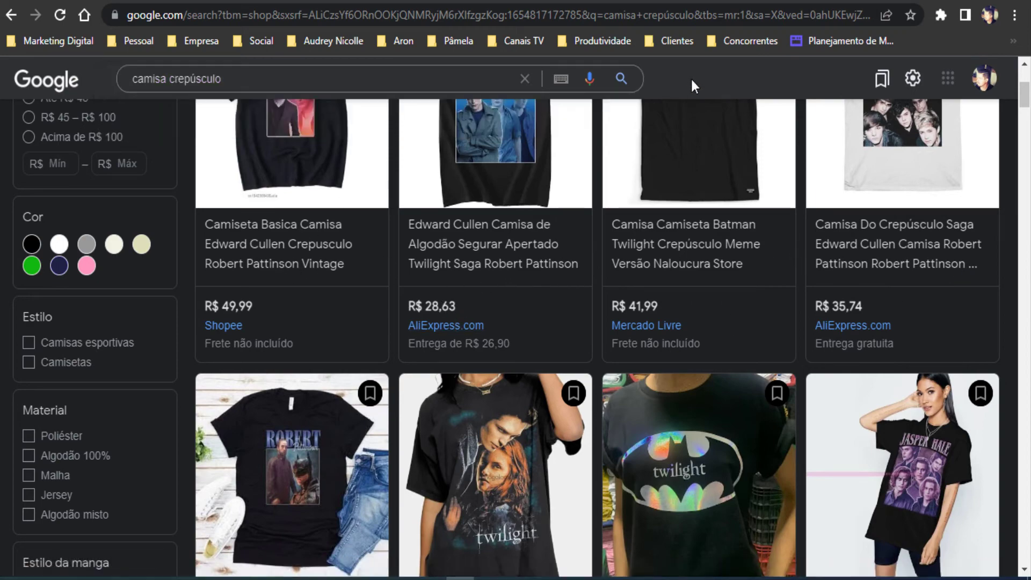
{"action": "scroll", "coordinate": [720, 237], "scroll_direction": "up", "scroll_amount": 6}
{"action": "scroll", "coordinate": [720, 237], "scroll_direction": "down", "scroll_amount": 8}
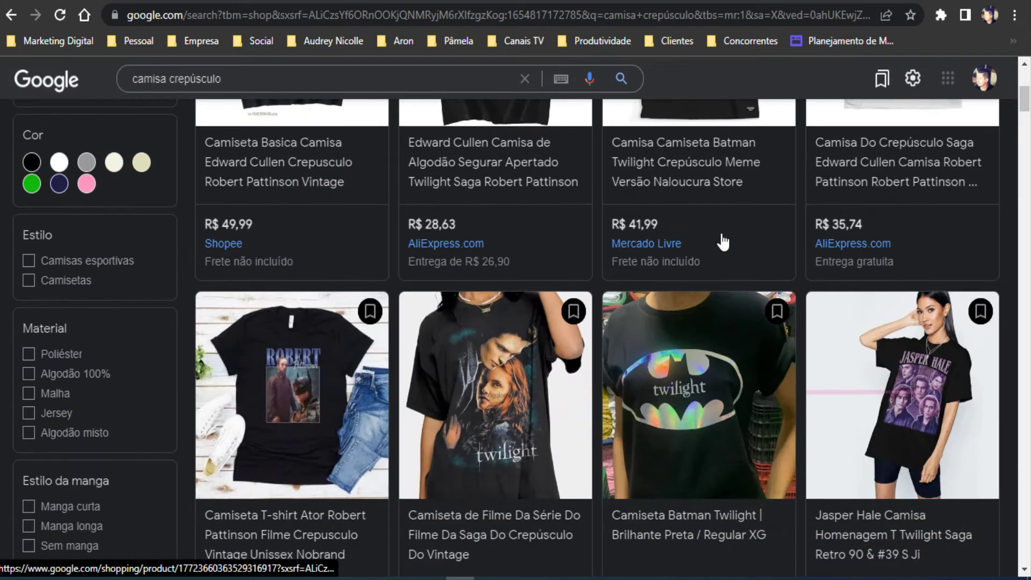
{"action": "scroll", "coordinate": [481, 379], "scroll_direction": "down", "scroll_amount": 2}
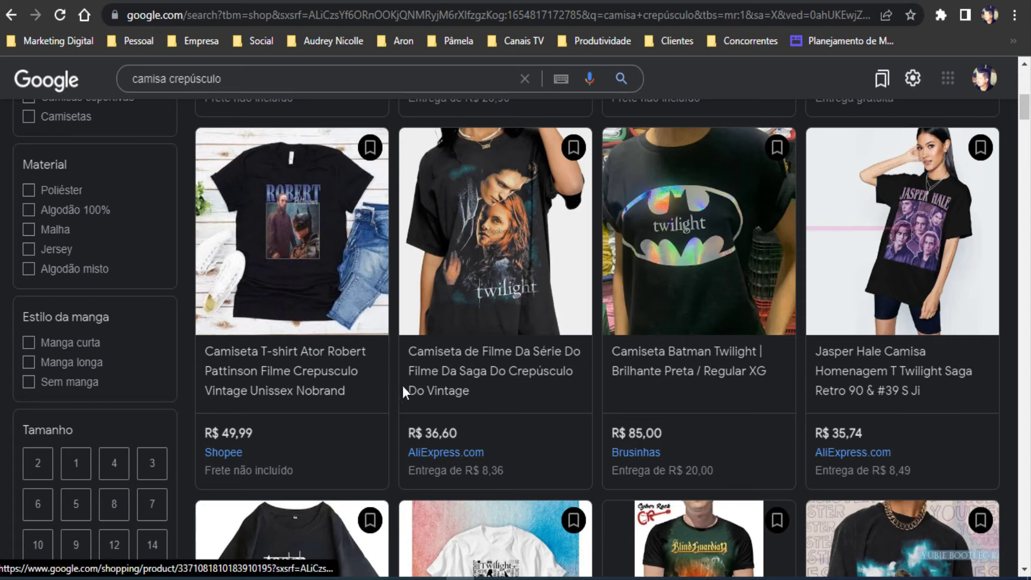
{"action": "scroll", "coordinate": [267, 402], "scroll_direction": "down", "scroll_amount": 4}
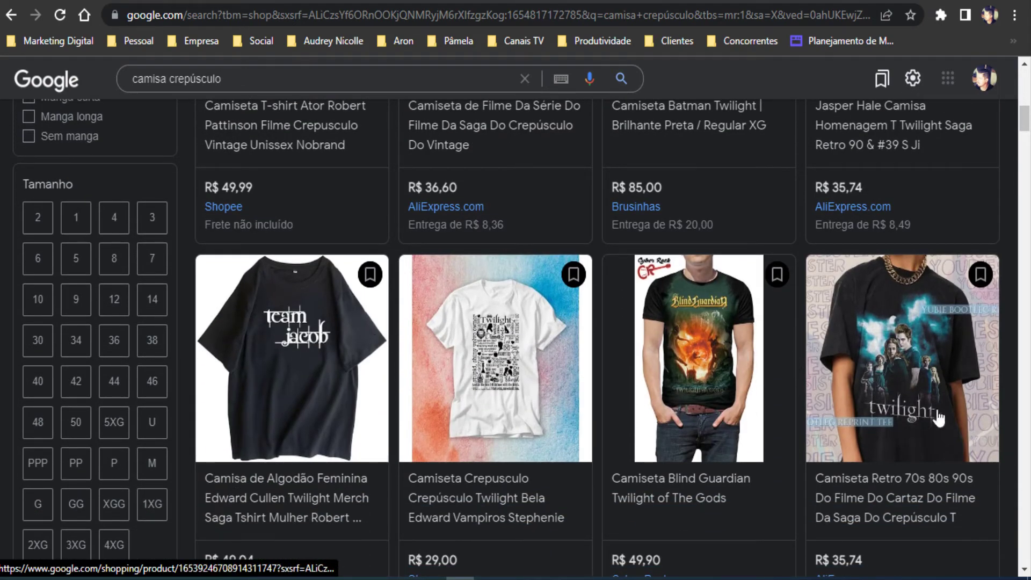
{"action": "scroll", "coordinate": [563, 361], "scroll_direction": "up", "scroll_amount": 10}
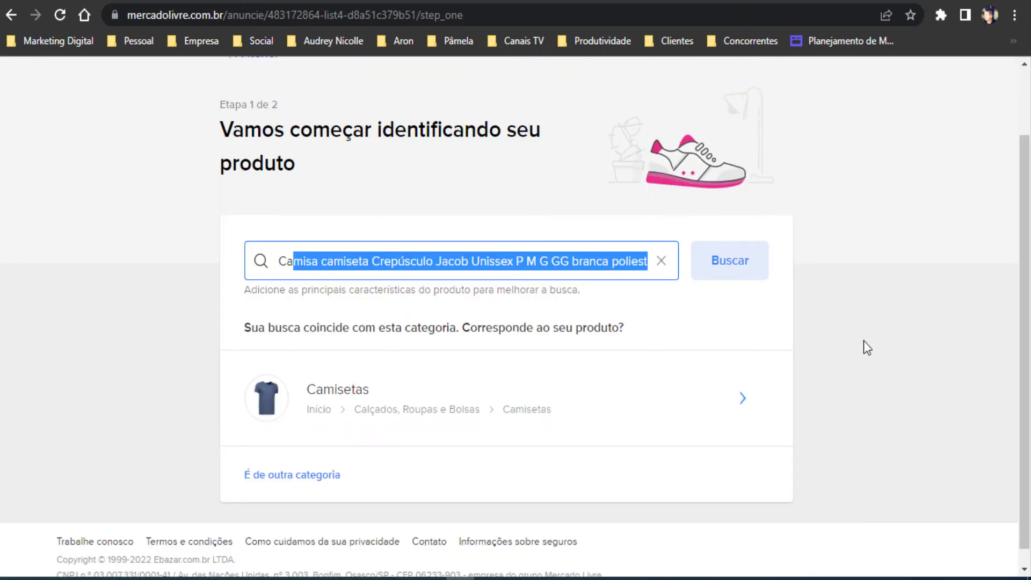
Switch to the Romances Imortais store page and open its navigation menu.
{"action": "left_click", "coordinate": [863, 340]}
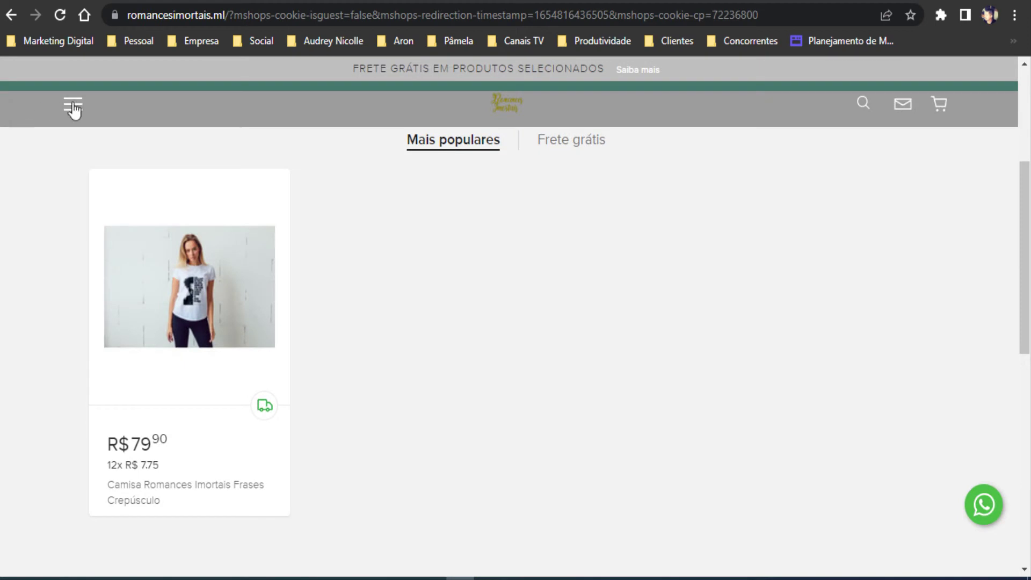
{"action": "left_click", "coordinate": [73, 107]}
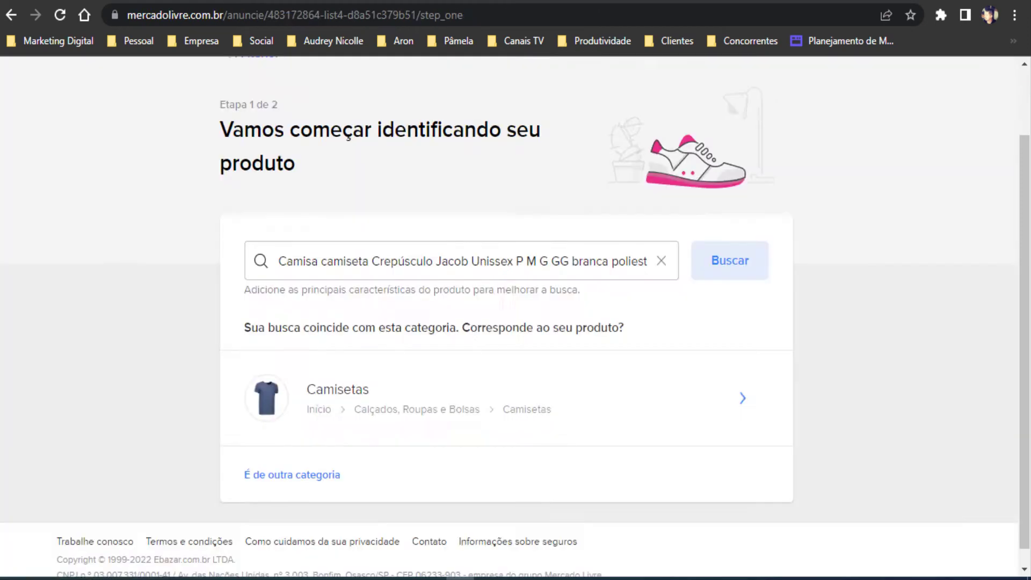
Choose the suggested Camisetas category for the Mercado Livre listing, review the notice about replicas, and confirm the category.
{"action": "left_click", "coordinate": [749, 405]}
{"action": "scroll", "coordinate": [395, 179], "scroll_direction": "up", "scroll_amount": 5}
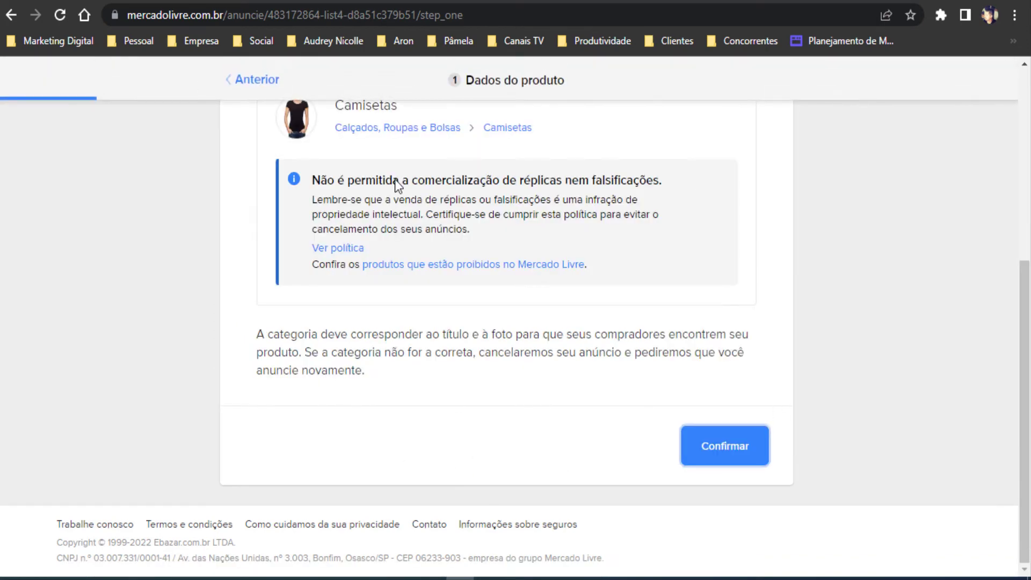
{"action": "scroll", "coordinate": [660, 336], "scroll_direction": "down", "scroll_amount": 2}
{"action": "left_click_drag", "start_coordinate": [320, 344], "coordinate": [665, 355]}
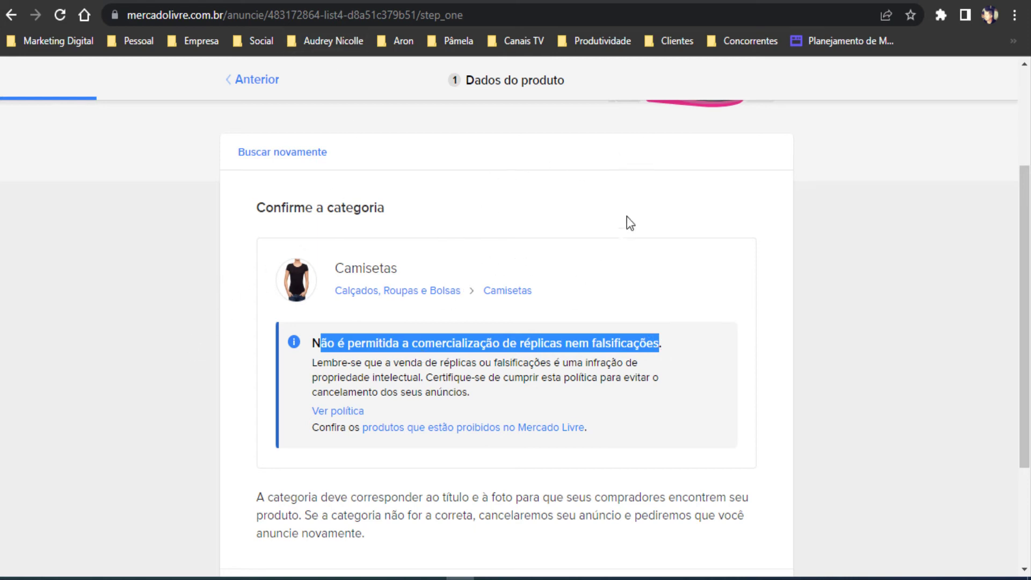
{"action": "scroll", "coordinate": [549, 240], "scroll_direction": "down", "scroll_amount": 2}
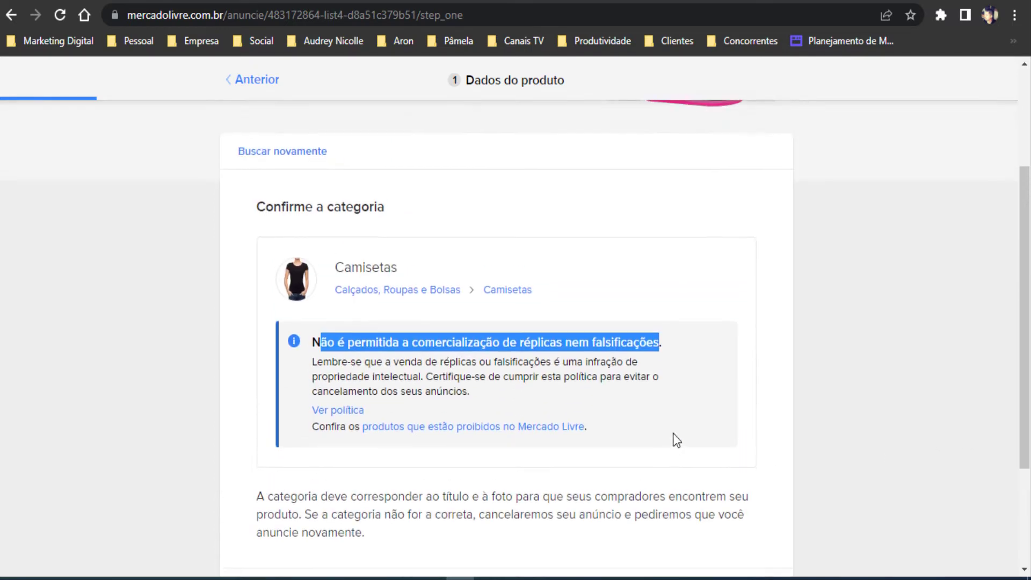
{"action": "left_click_drag", "start_coordinate": [540, 433], "coordinate": [621, 434]}
{"action": "left_click", "coordinate": [671, 454]}
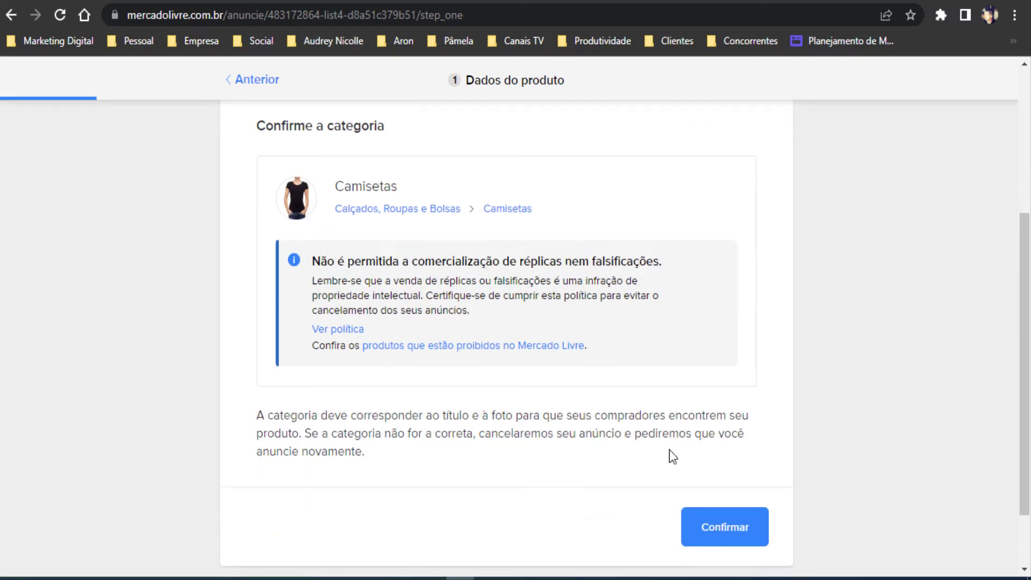
{"action": "left_click", "coordinate": [719, 543]}
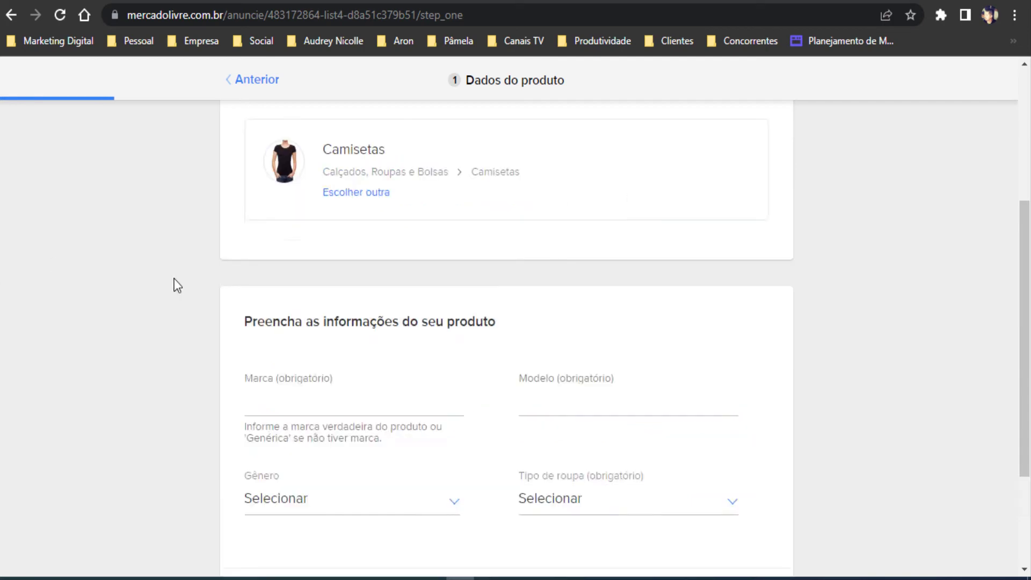
Reopen the listing's category choice and browse the full list of main categories.
{"action": "scroll", "coordinate": [422, 184], "scroll_direction": "up", "scroll_amount": 3}
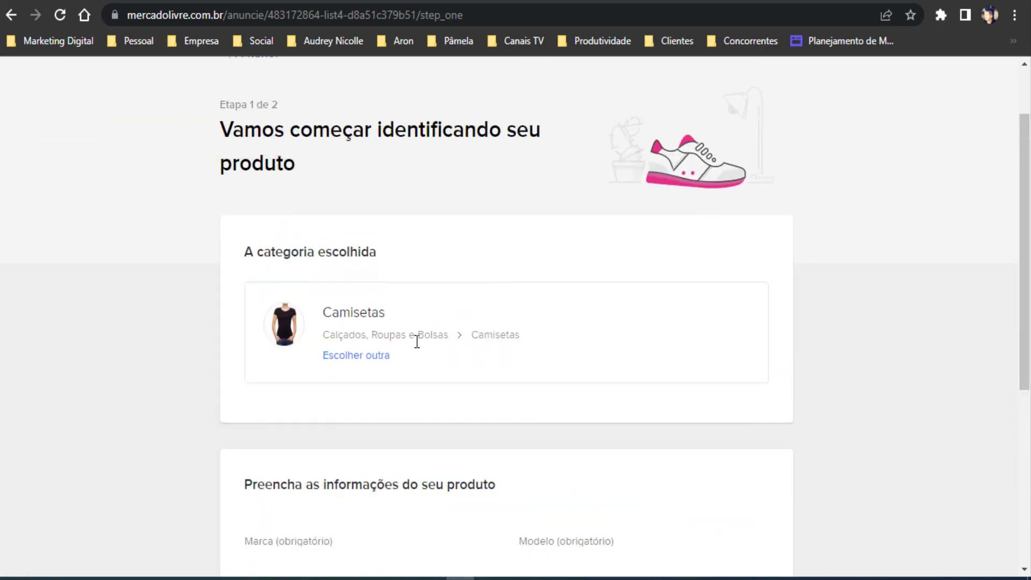
{"action": "left_click_drag", "start_coordinate": [244, 131], "coordinate": [477, 131]}
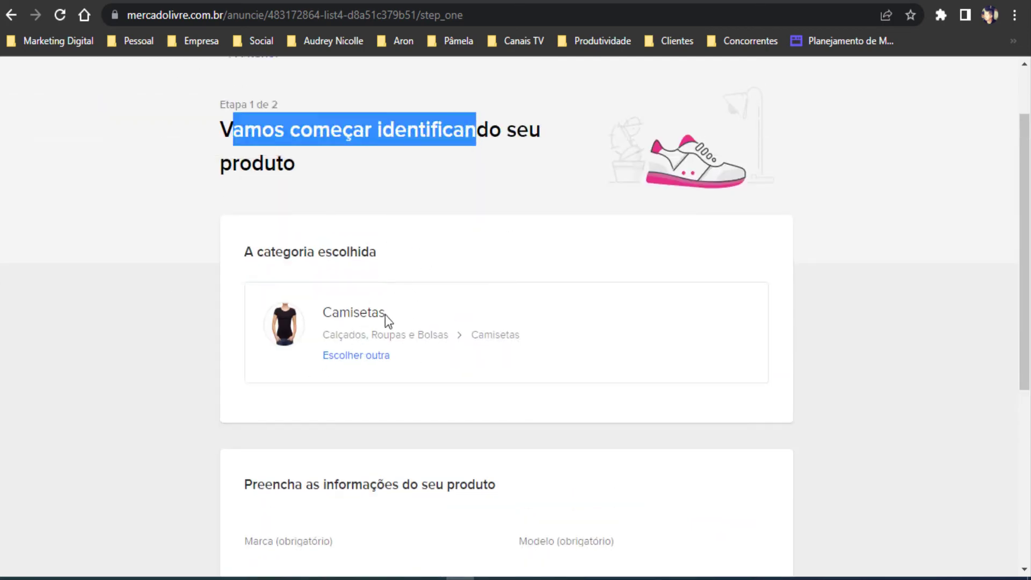
{"action": "left_click", "coordinate": [361, 357]}
{"action": "scroll", "coordinate": [543, 352], "scroll_direction": "down", "scroll_amount": 3}
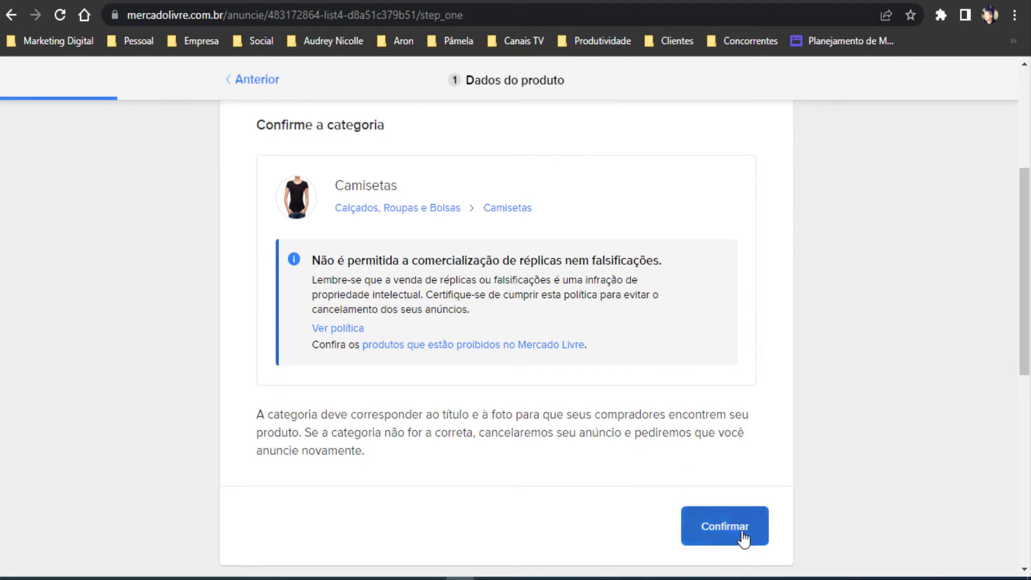
{"action": "scroll", "coordinate": [419, 386], "scroll_direction": "up", "scroll_amount": 2}
{"action": "scroll", "coordinate": [420, 387], "scroll_direction": "up", "scroll_amount": 3}
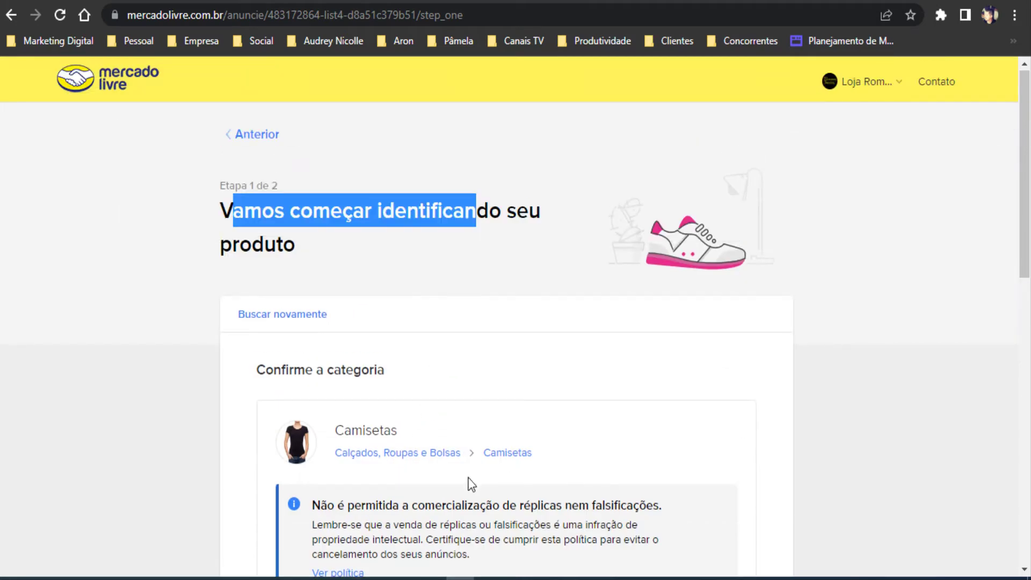
{"action": "left_click", "coordinate": [425, 464]}
{"action": "scroll", "coordinate": [546, 432], "scroll_direction": "down", "scroll_amount": 3}
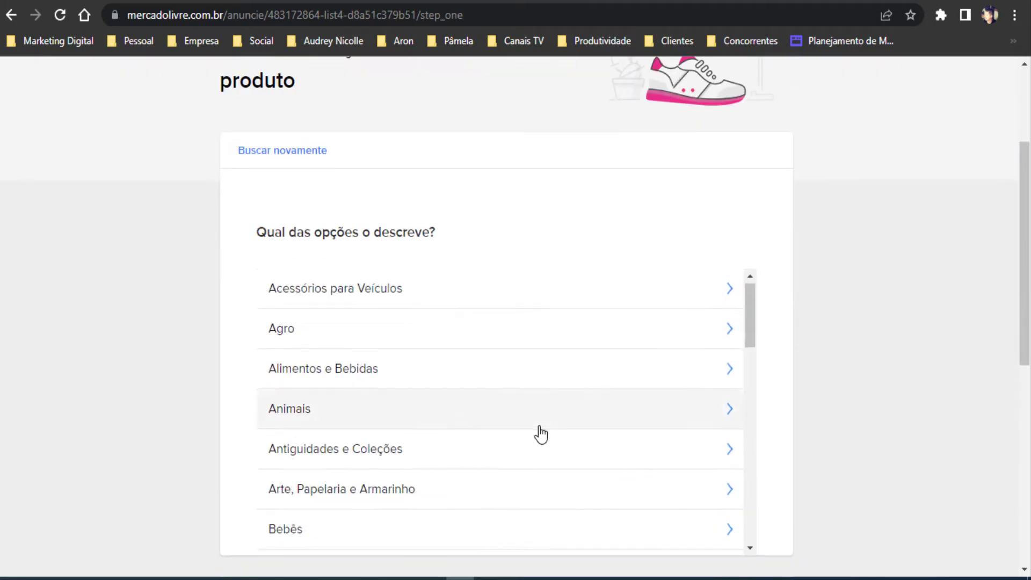
{"action": "scroll", "coordinate": [467, 394], "scroll_direction": "down", "scroll_amount": 13}
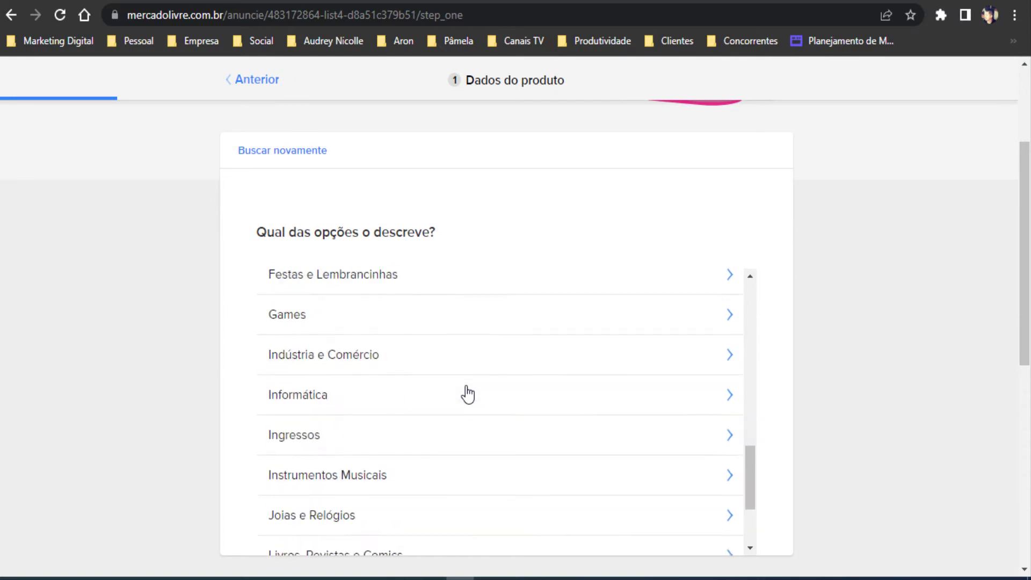
{"action": "scroll", "coordinate": [467, 393], "scroll_direction": "down", "scroll_amount": 3}
{"action": "scroll", "coordinate": [467, 393], "scroll_direction": "up", "scroll_amount": 18}
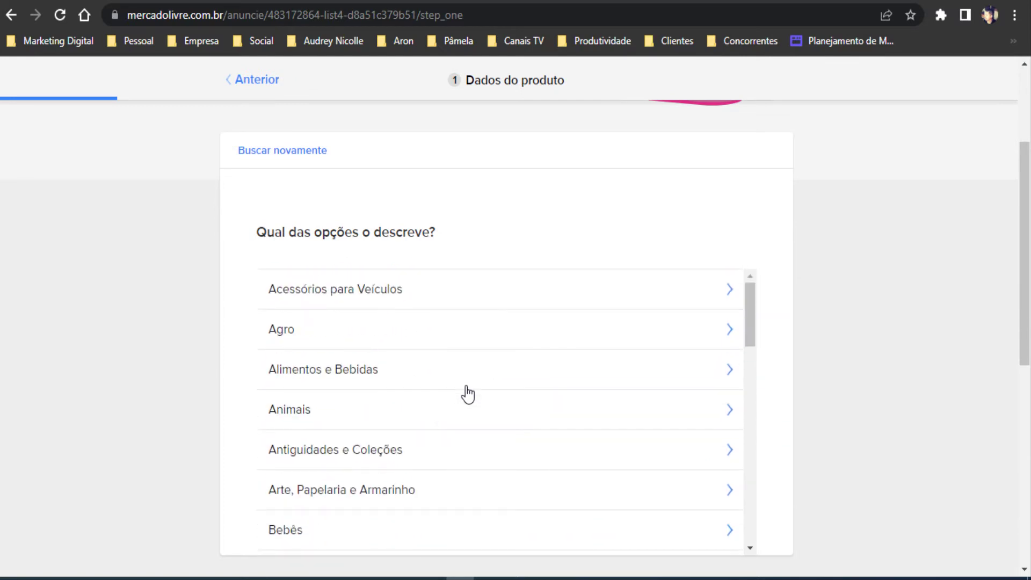
{"action": "scroll", "coordinate": [416, 414], "scroll_direction": "down", "scroll_amount": 6}
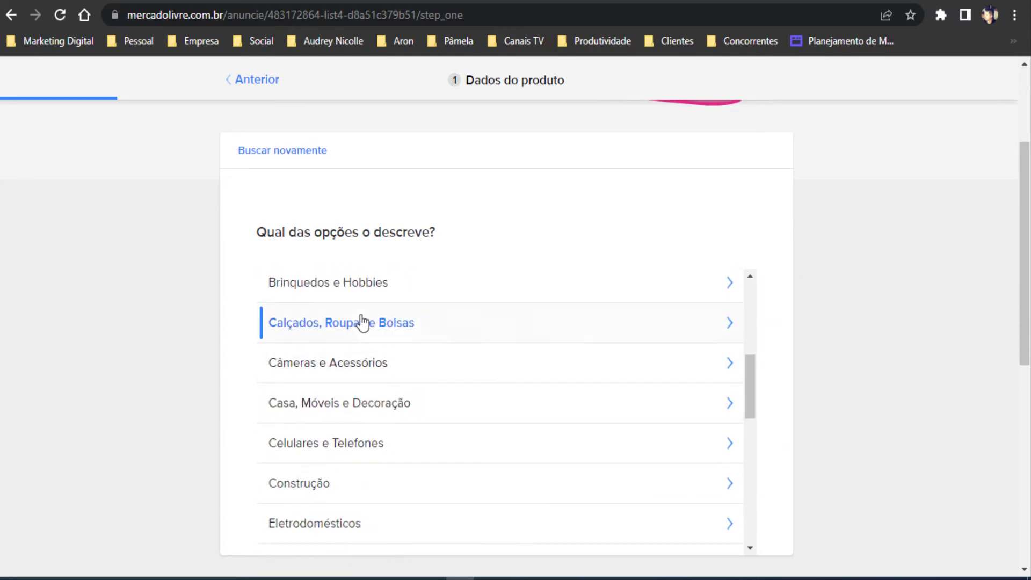
Choose Calçados, Roupas e Bolsas > Camisetas and confirm it, and close the store page's navigation menu.
{"action": "left_click", "coordinate": [363, 322]}
{"action": "scroll", "coordinate": [447, 362], "scroll_direction": "down", "scroll_amount": 6}
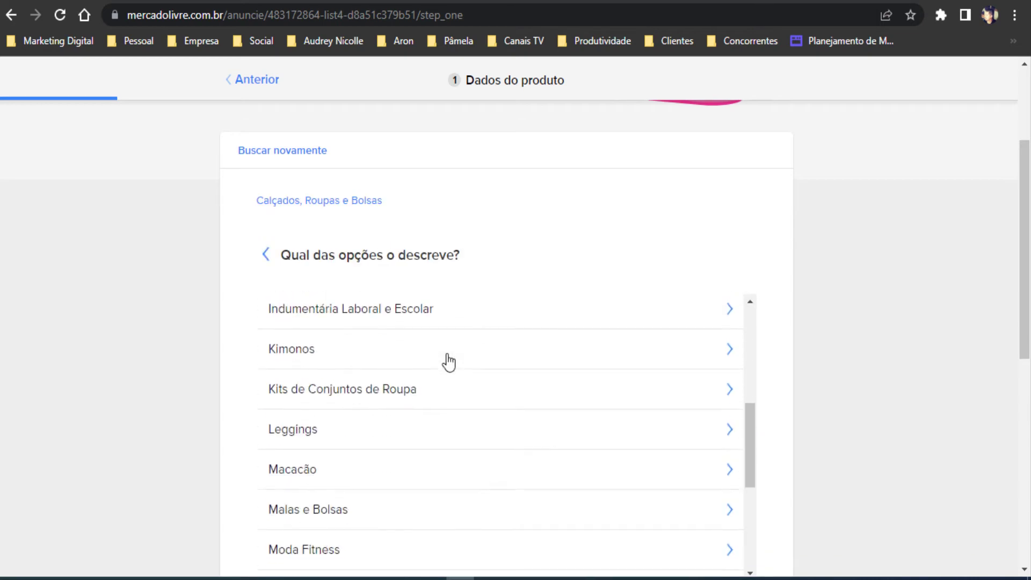
{"action": "scroll", "coordinate": [449, 362], "scroll_direction": "up", "scroll_amount": 3}
{"action": "left_click", "coordinate": [338, 442]}
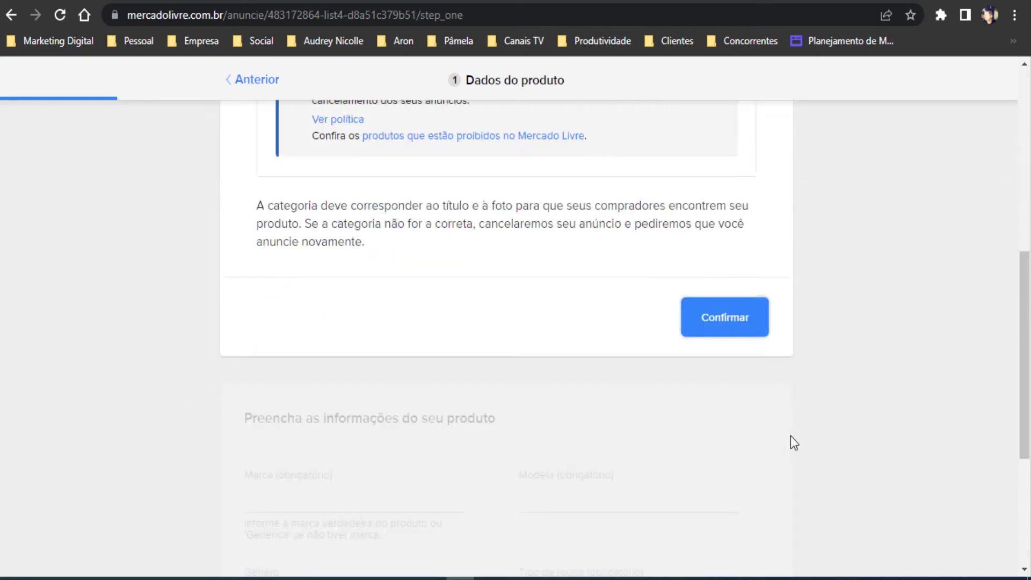
{"action": "left_click", "coordinate": [732, 237]}
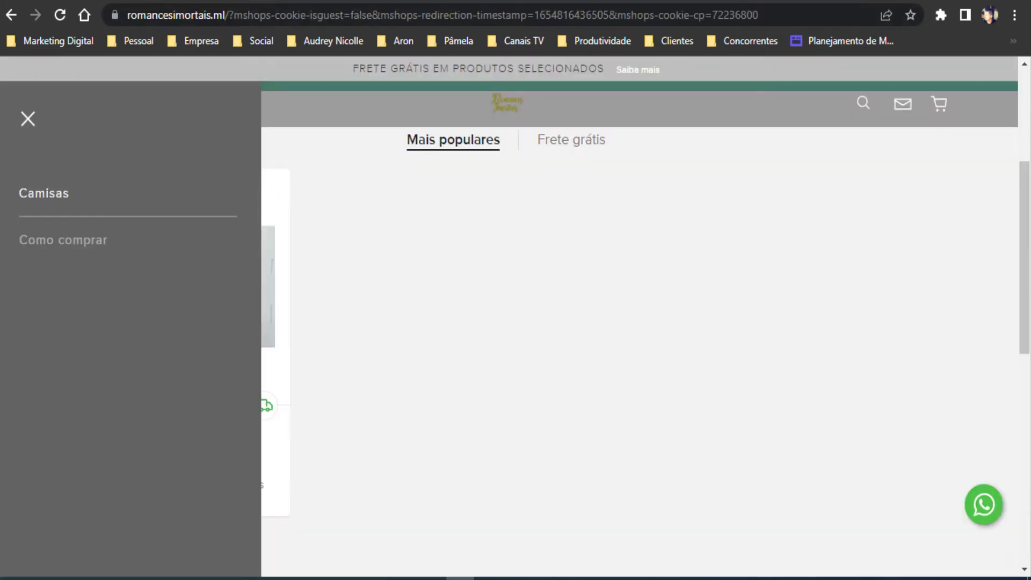
{"action": "left_click", "coordinate": [27, 120]}
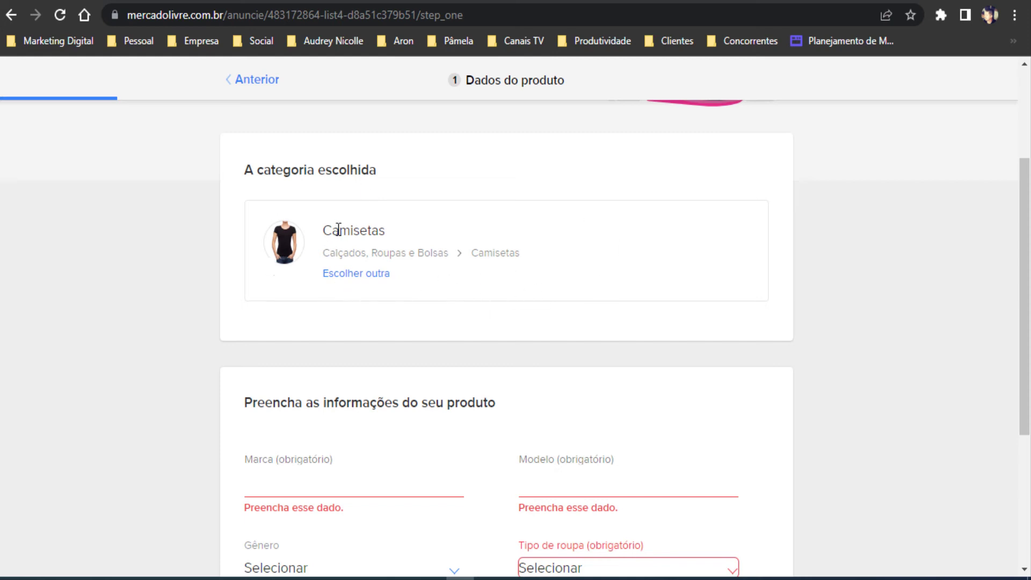
Enter "Romances Imortais" as the product's brand (Marca) in the product information.
{"action": "scroll", "coordinate": [672, 364], "scroll_direction": "down", "scroll_amount": 5}
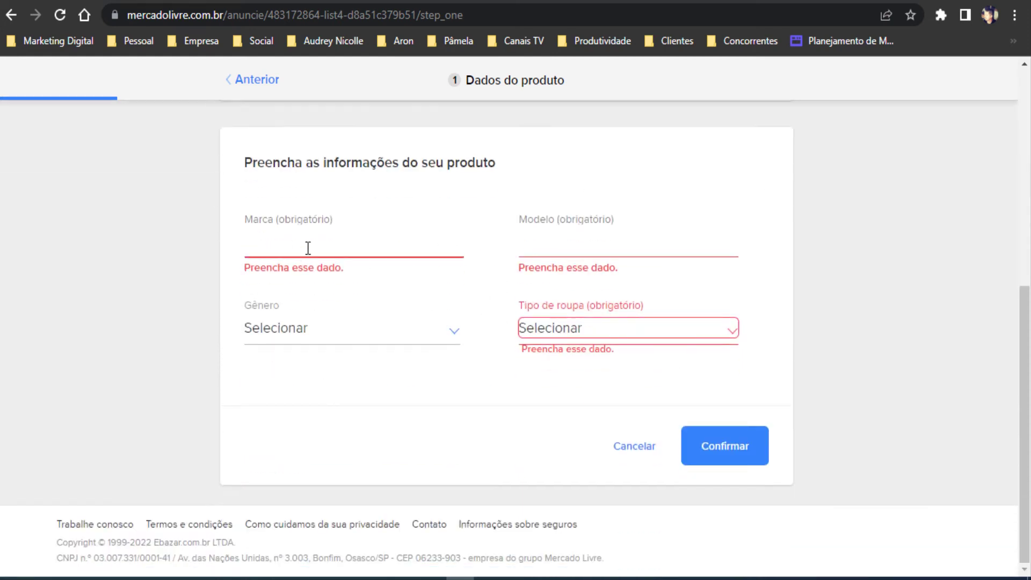
{"action": "left_click", "coordinate": [334, 249]}
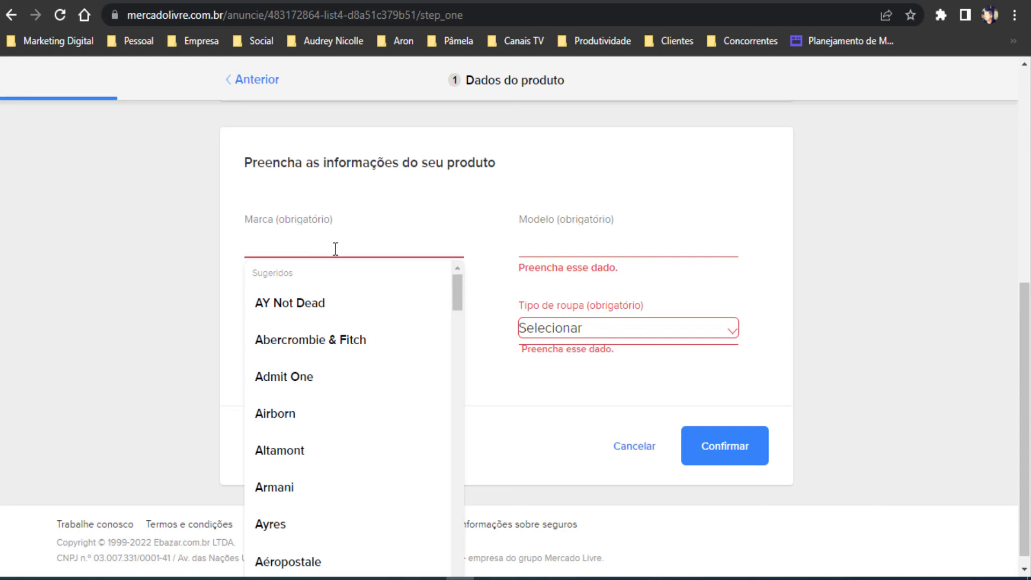
{"action": "type", "text": "Romances"}
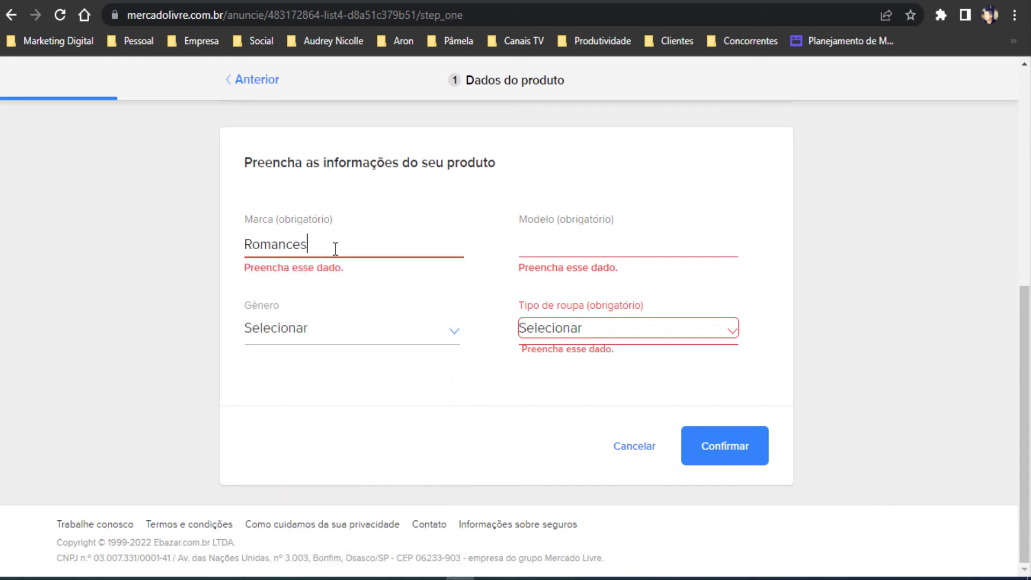
{"action": "type", "text": " imortias"}
{"action": "key", "text": "BackSpace"}
{"action": "key", "text": "BackSpace"}
{"action": "key", "text": "BackSpace"}
{"action": "type", "text": "Imortai"}
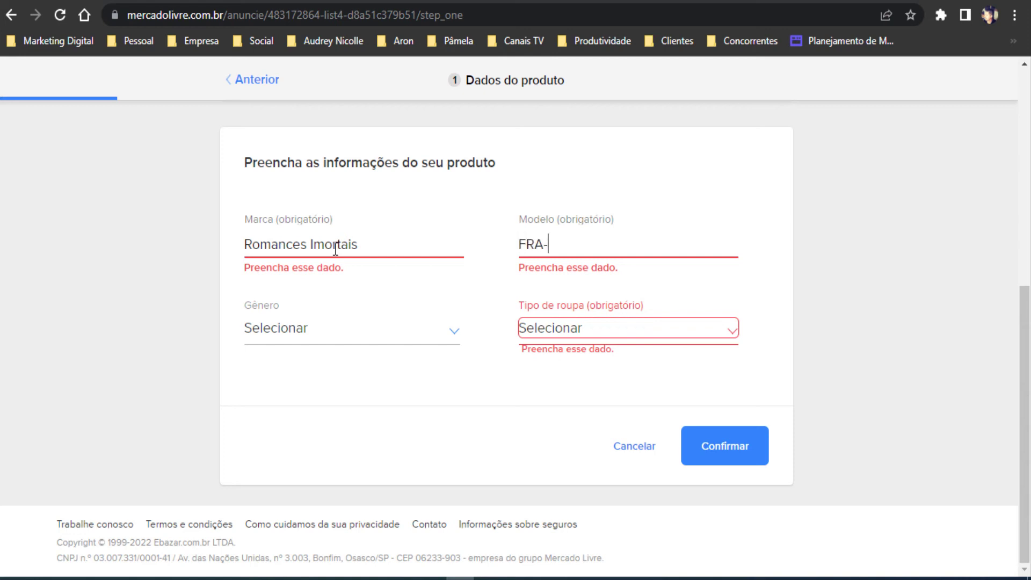
Complete the product information with model FRA-JAC, gender Sem gênero and clothing type Camiseta, and confirm it.
{"action": "type", "text": "AC"}
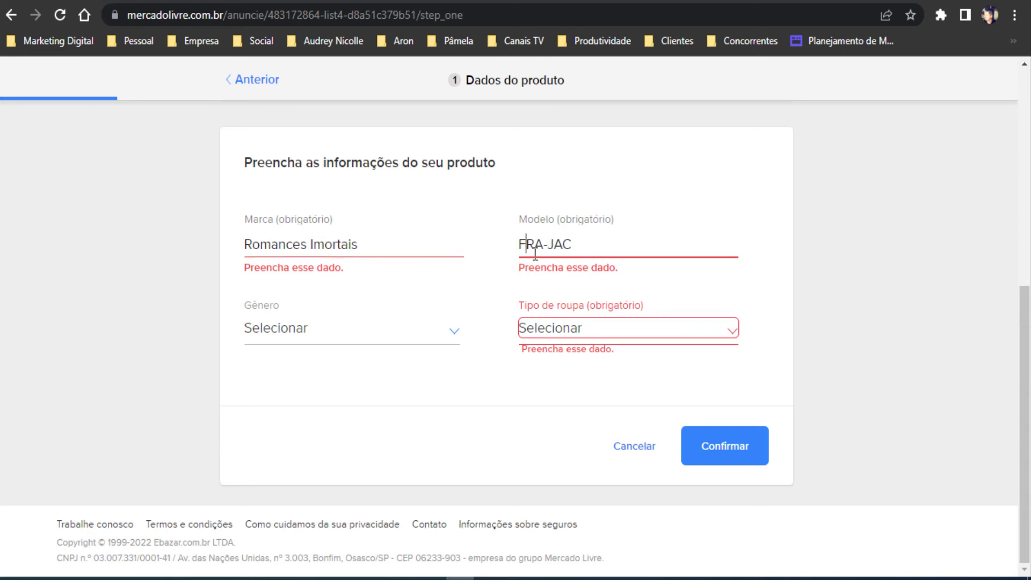
{"action": "left_click", "coordinate": [566, 253]}
{"action": "left_click", "coordinate": [301, 331]}
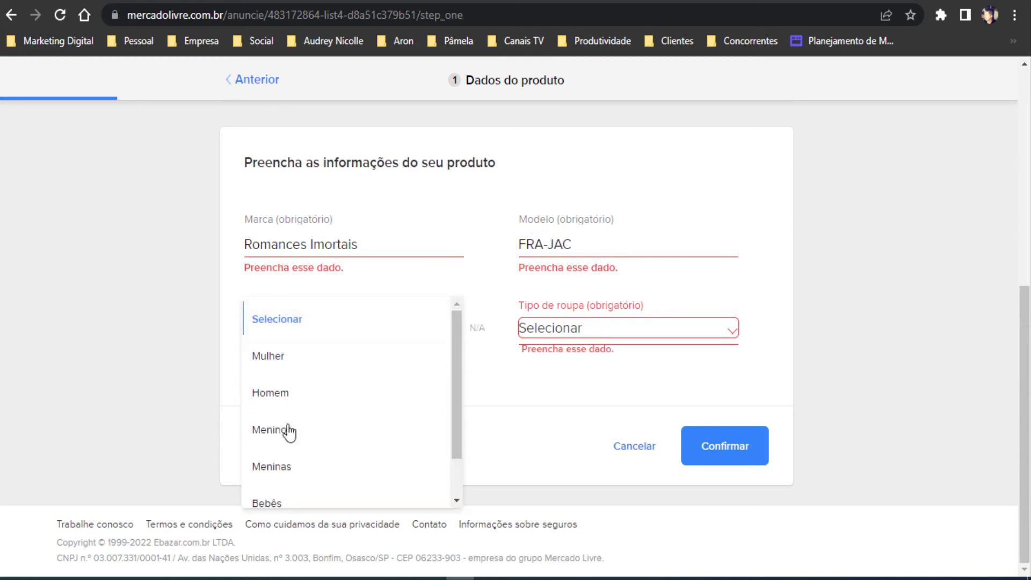
{"action": "scroll", "coordinate": [289, 424], "scroll_direction": "down", "scroll_amount": 1}
{"action": "left_click", "coordinate": [299, 490]}
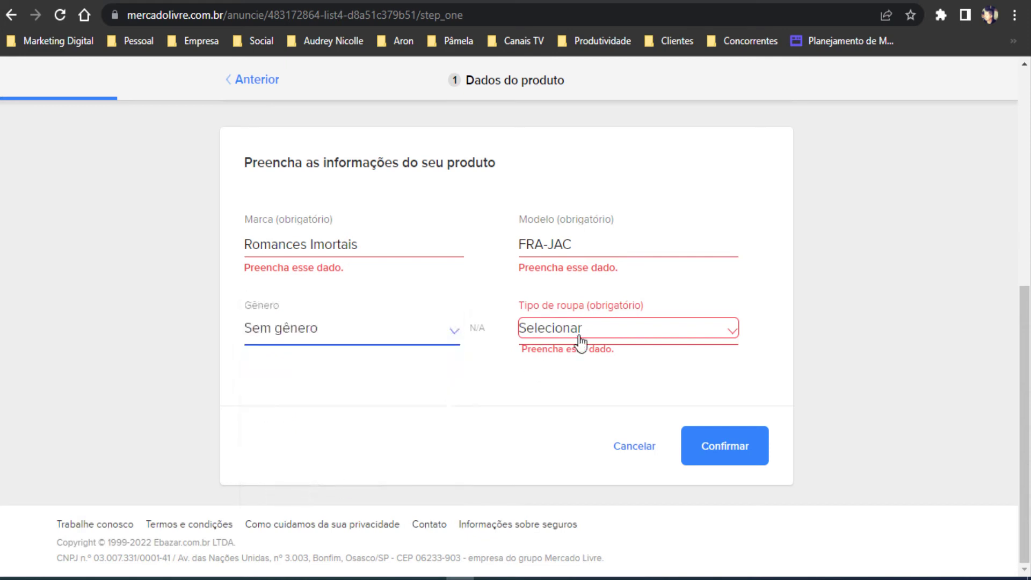
{"action": "left_click", "coordinate": [683, 333]}
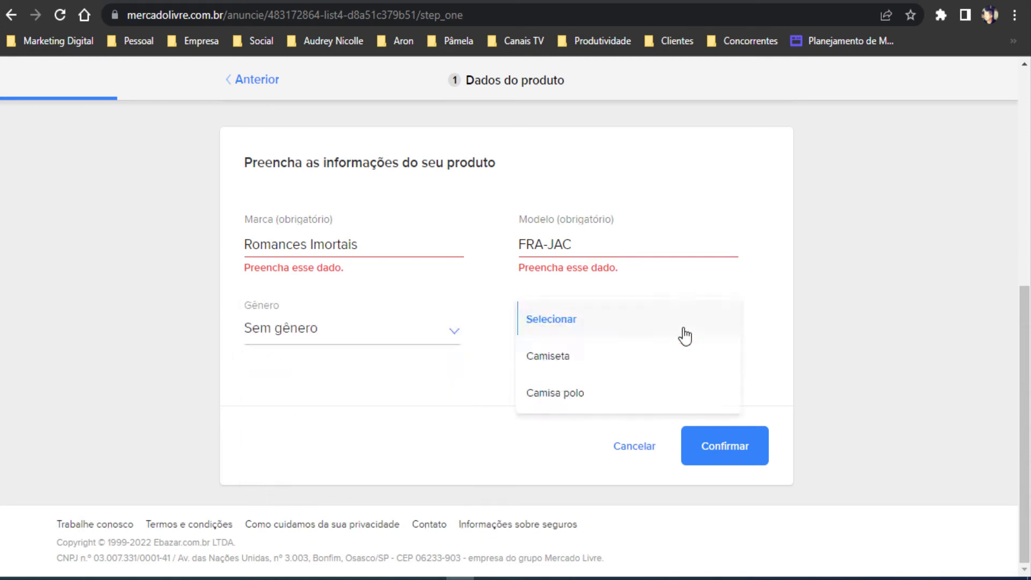
{"action": "left_click", "coordinate": [558, 356]}
{"action": "left_click", "coordinate": [726, 464]}
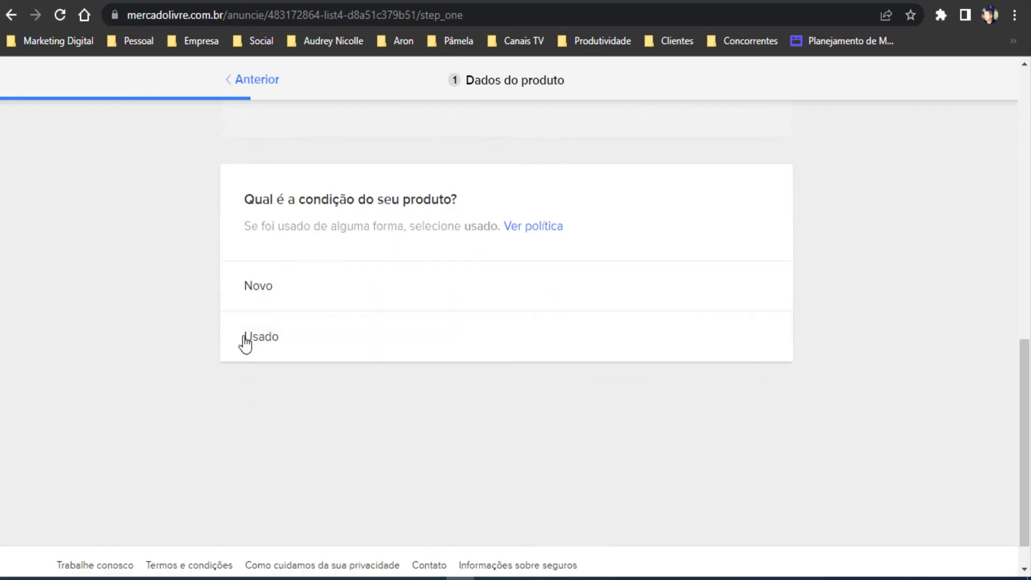
Choose Novo as the product condition, then try to continue with the existing ad title and check its character limit.
{"action": "left_click", "coordinate": [718, 322]}
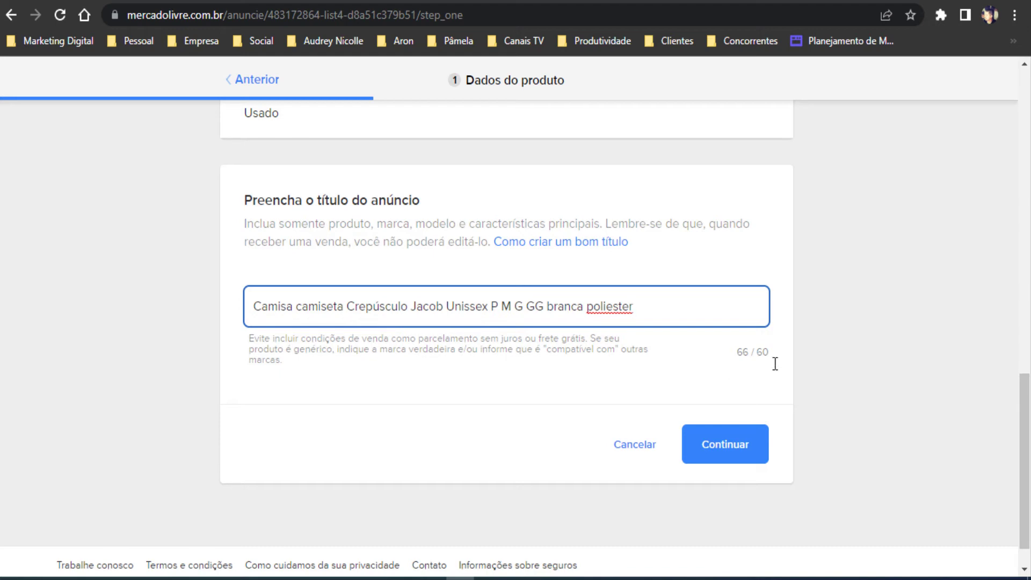
{"action": "left_click", "coordinate": [769, 457]}
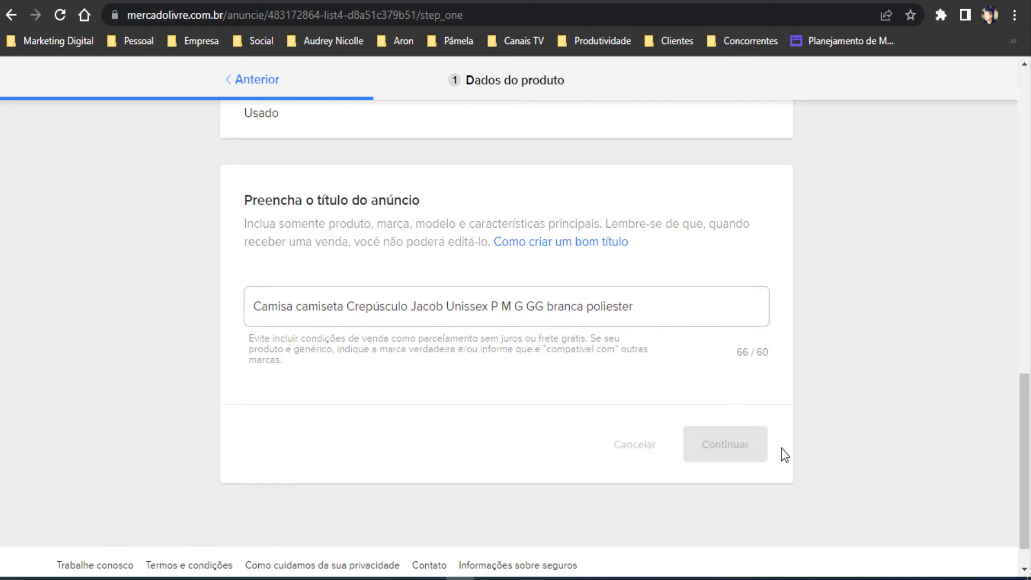
{"action": "scroll", "coordinate": [415, 459], "scroll_direction": "up", "scroll_amount": 1}
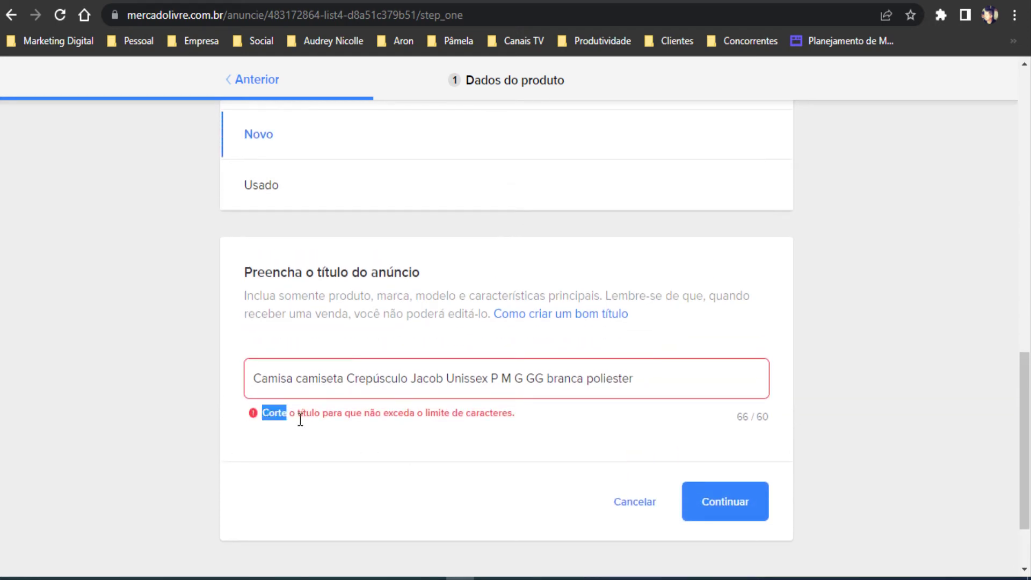
{"action": "left_click_drag", "start_coordinate": [300, 420], "coordinate": [551, 420]}
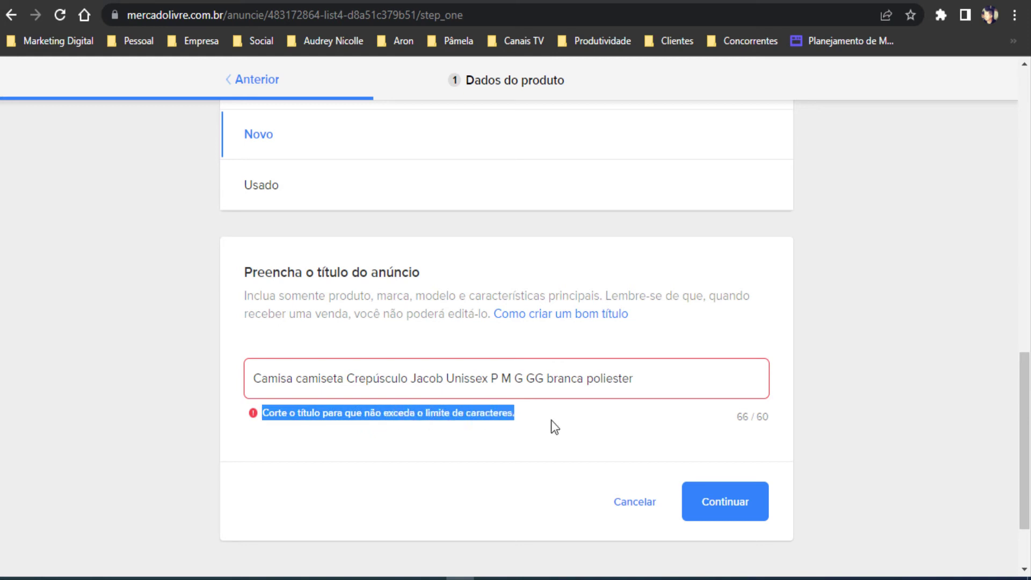
{"action": "left_click", "coordinate": [553, 420]}
{"action": "left_click_drag", "start_coordinate": [736, 418], "coordinate": [816, 420]}
{"action": "left_click", "coordinate": [579, 434]}
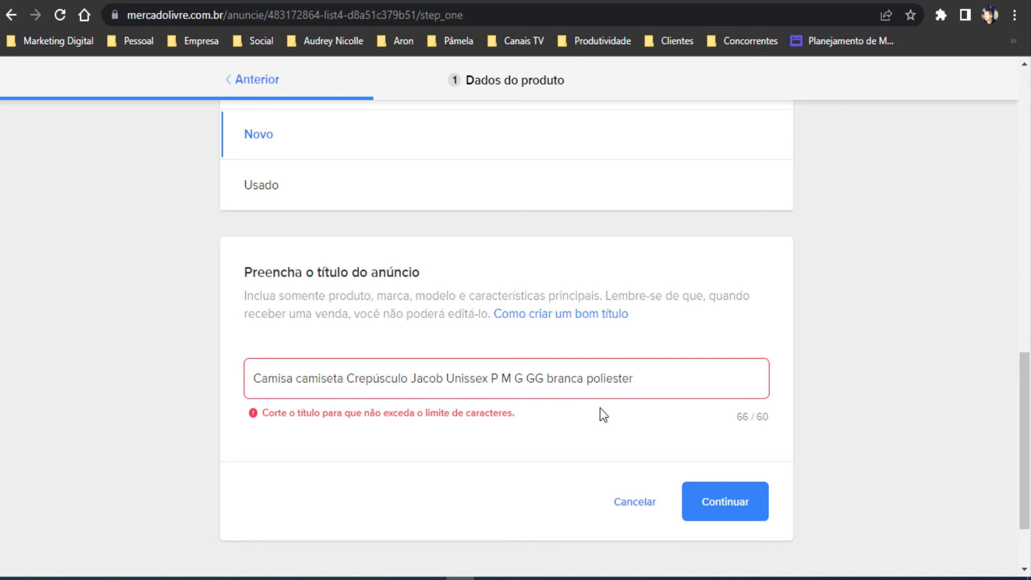
Edit the ad title to "Camisa camiseta Crepúsculo Jacob Unissex PMG-GG Branca 100%", removing "poliester" and the spaces between sizes.
{"action": "left_click_drag", "start_coordinate": [634, 380], "coordinate": [593, 388]}
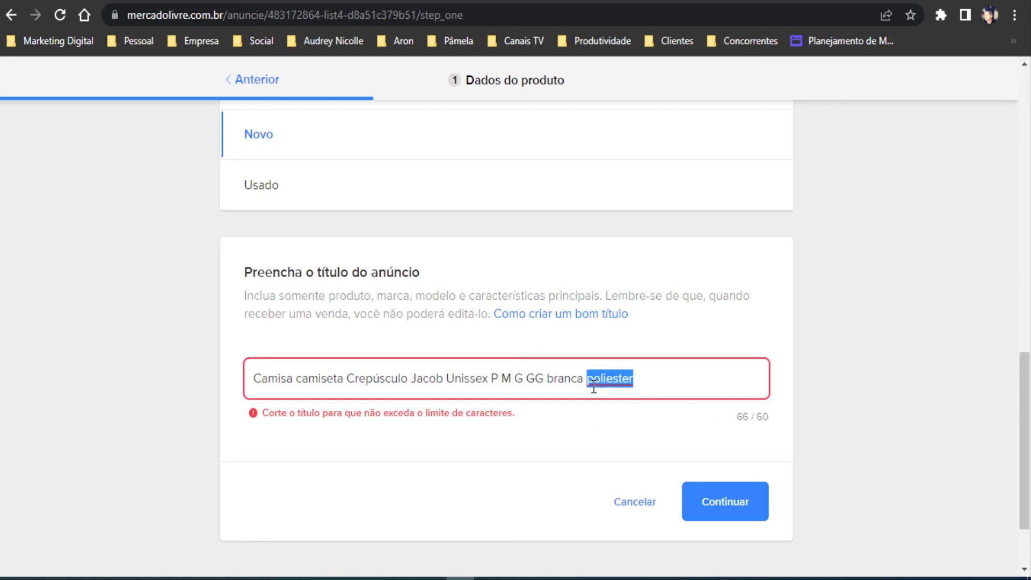
{"action": "key", "text": "BackSpace"}
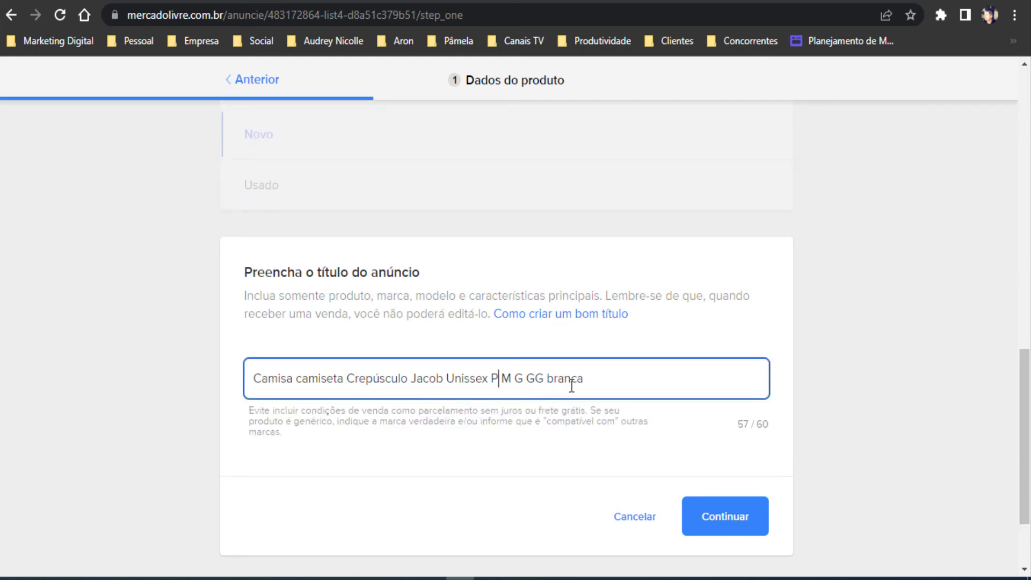
{"action": "key", "text": "Delete"}
{"action": "key", "text": "Delete"}
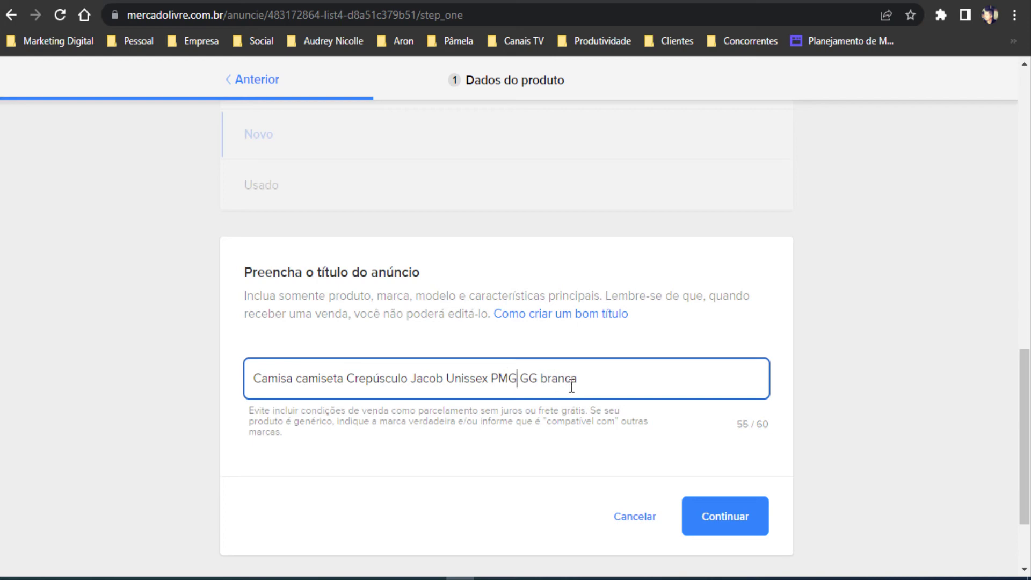
{"action": "key", "text": "Delete"}
{"action": "type", "text": "-"}
{"action": "key", "text": "shift+Left"}
{"action": "type", "text": "B"}
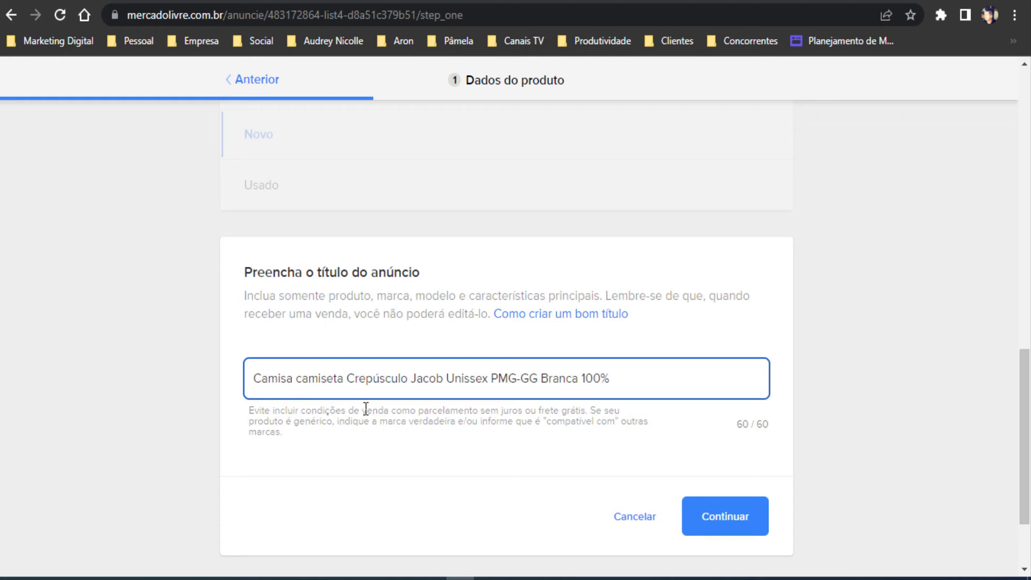
Replace "Branca 100%" at the end of the ad title with "100% poliést" and continue.
{"action": "left_click_drag", "start_coordinate": [620, 385], "coordinate": [584, 391]}
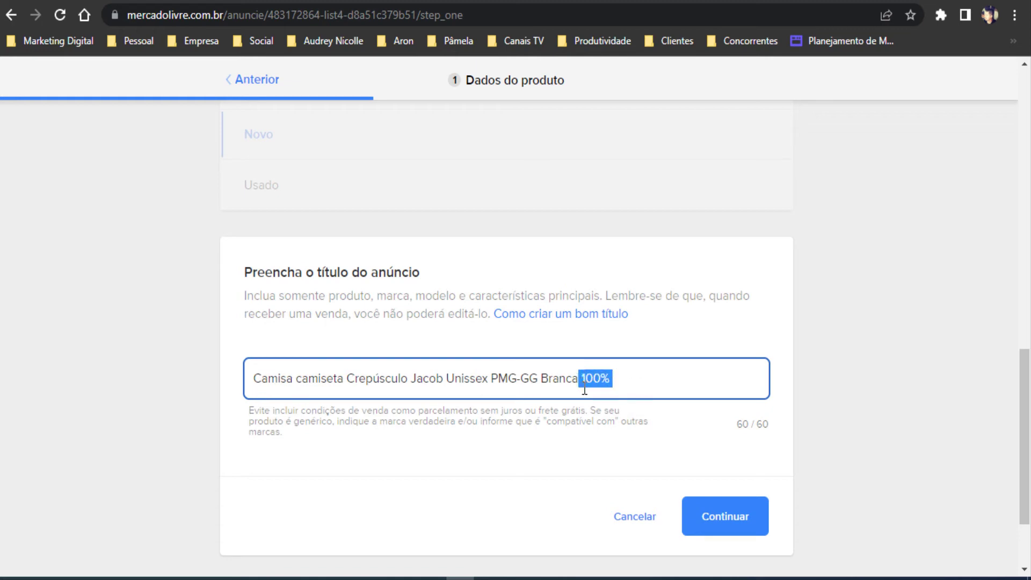
{"action": "key", "text": "BackSpace"}
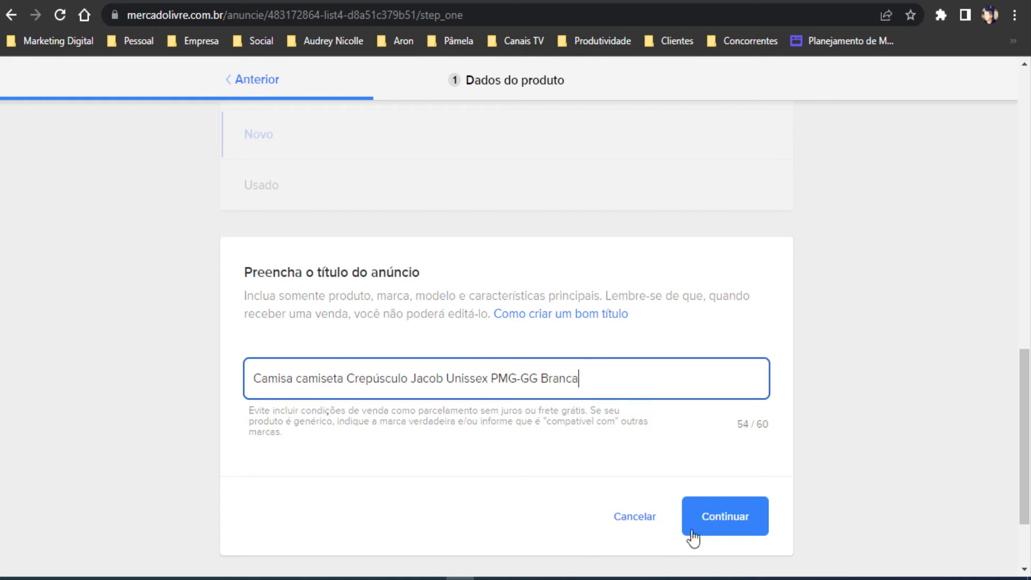
{"action": "left_click_drag", "start_coordinate": [541, 382], "coordinate": [587, 386]}
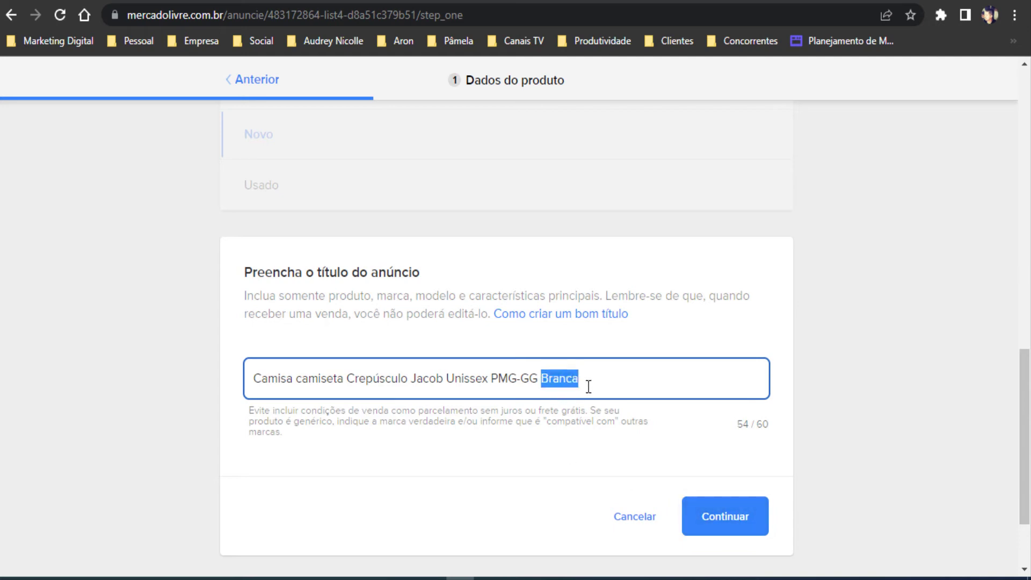
{"action": "key", "text": "BackSpace"}
{"action": "type", "text": "100% poliést"}
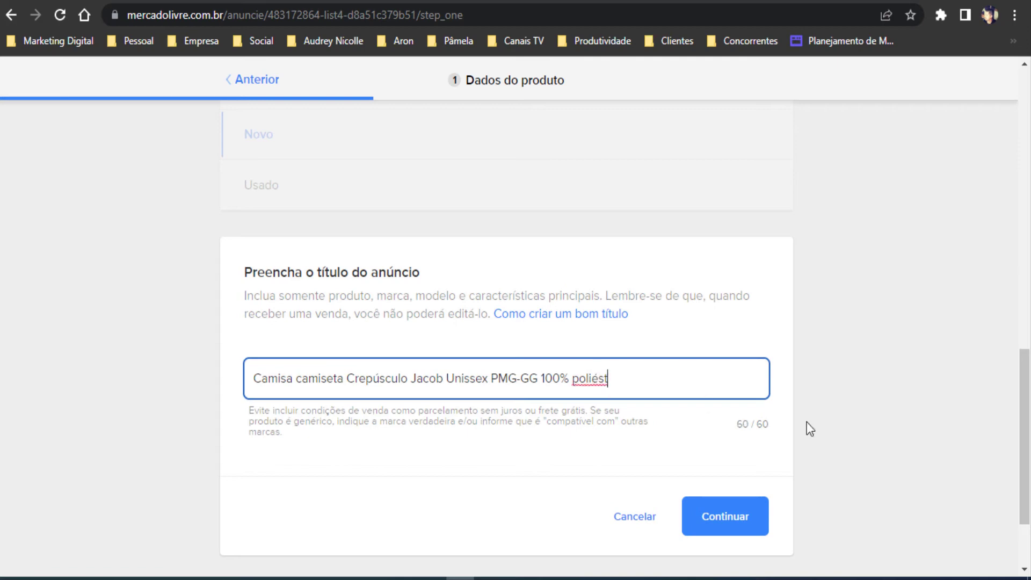
{"action": "left_click", "coordinate": [744, 519]}
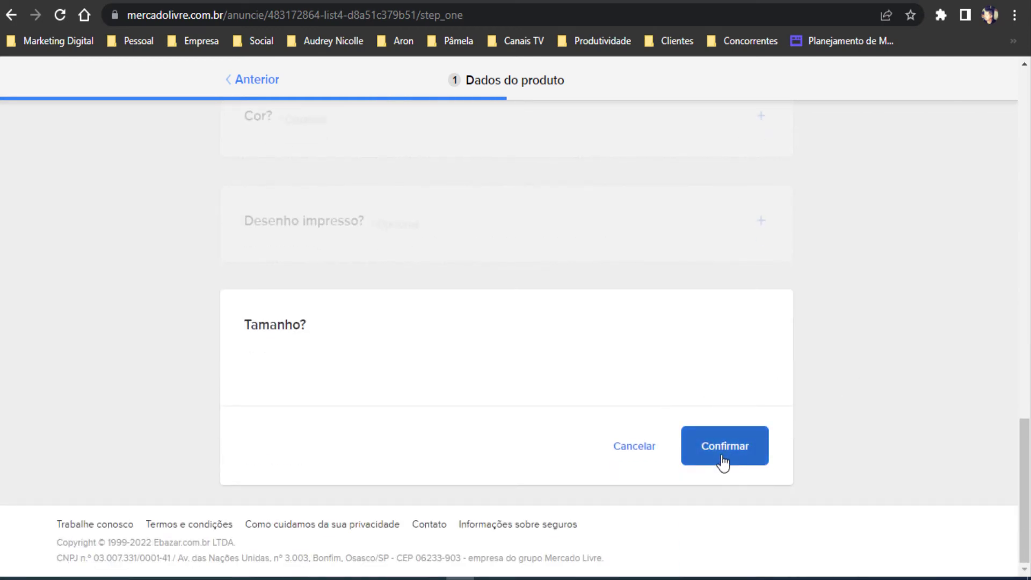
Look over the Cor, Desenho impresso and Tamanho sections and try to confirm the size section without a value.
{"action": "scroll", "coordinate": [346, 376], "scroll_direction": "up", "scroll_amount": 20}
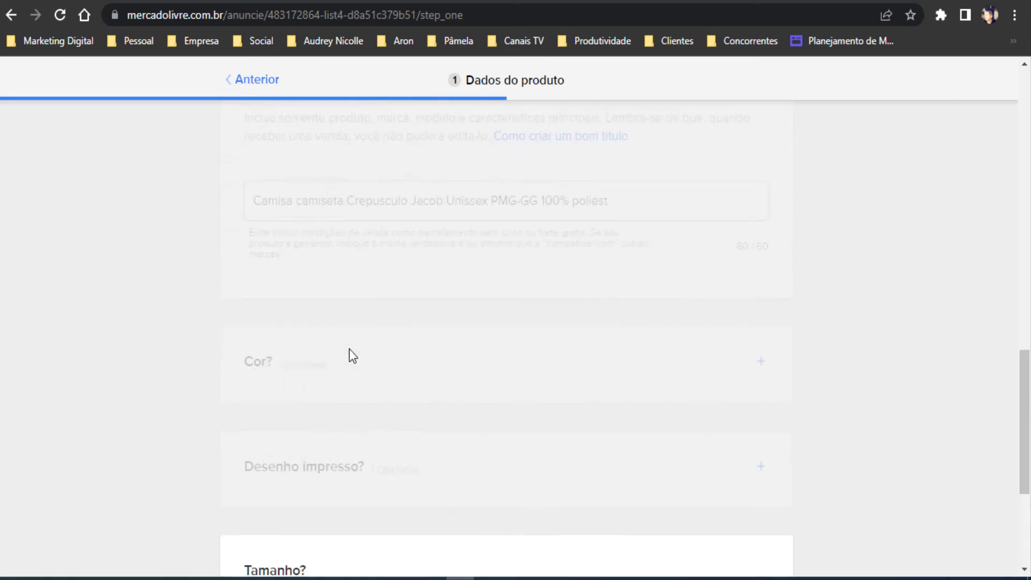
{"action": "scroll", "coordinate": [362, 352], "scroll_direction": "down", "scroll_amount": 15}
{"action": "scroll", "coordinate": [363, 351], "scroll_direction": "down", "scroll_amount": 10}
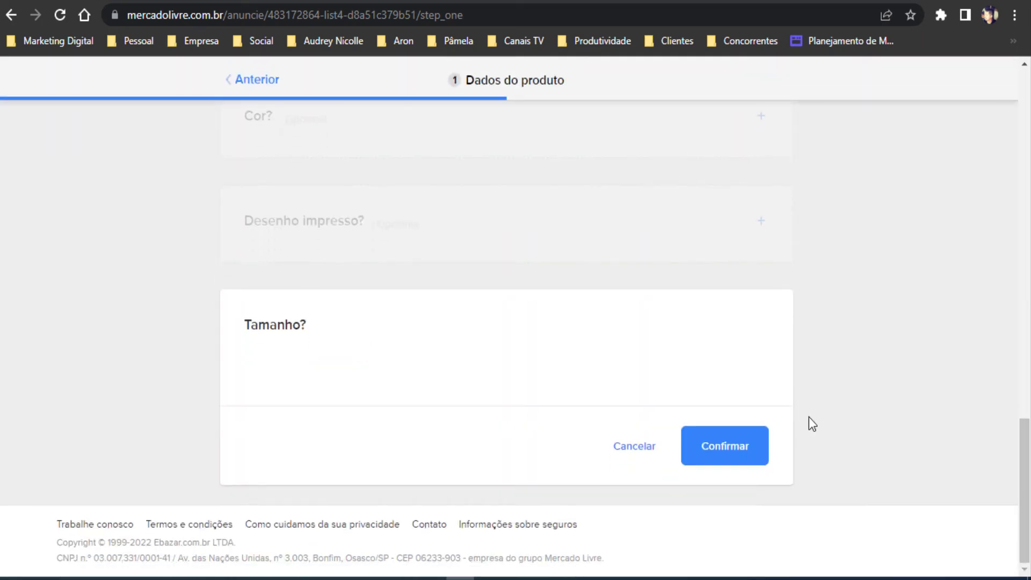
{"action": "left_click_drag", "start_coordinate": [293, 327], "coordinate": [302, 391]}
{"action": "left_click", "coordinate": [302, 391]}
{"action": "left_click", "coordinate": [762, 459]}
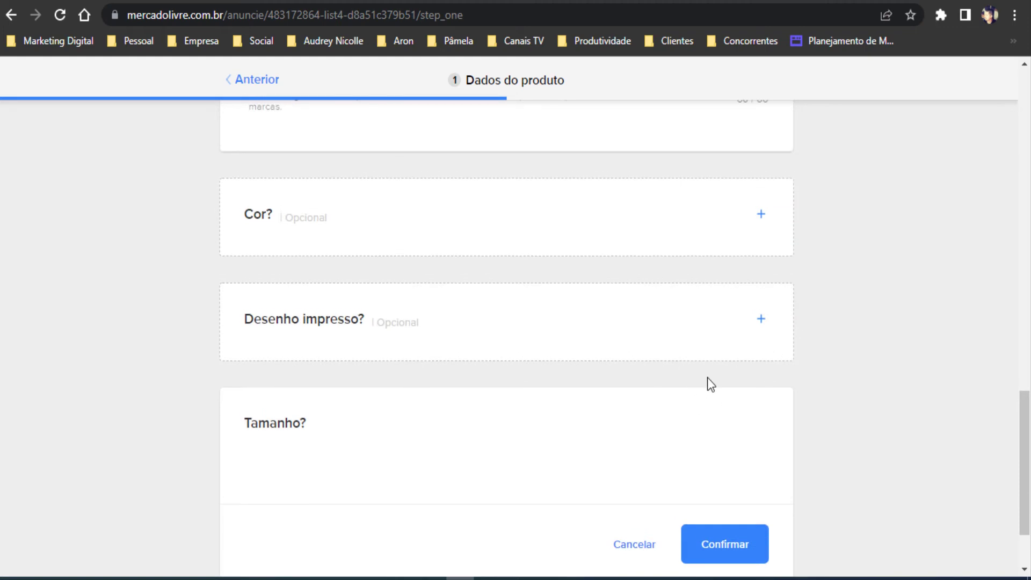
{"action": "scroll", "coordinate": [401, 361], "scroll_direction": "up", "scroll_amount": 5}
{"action": "scroll", "coordinate": [686, 357], "scroll_direction": "down", "scroll_amount": 3}
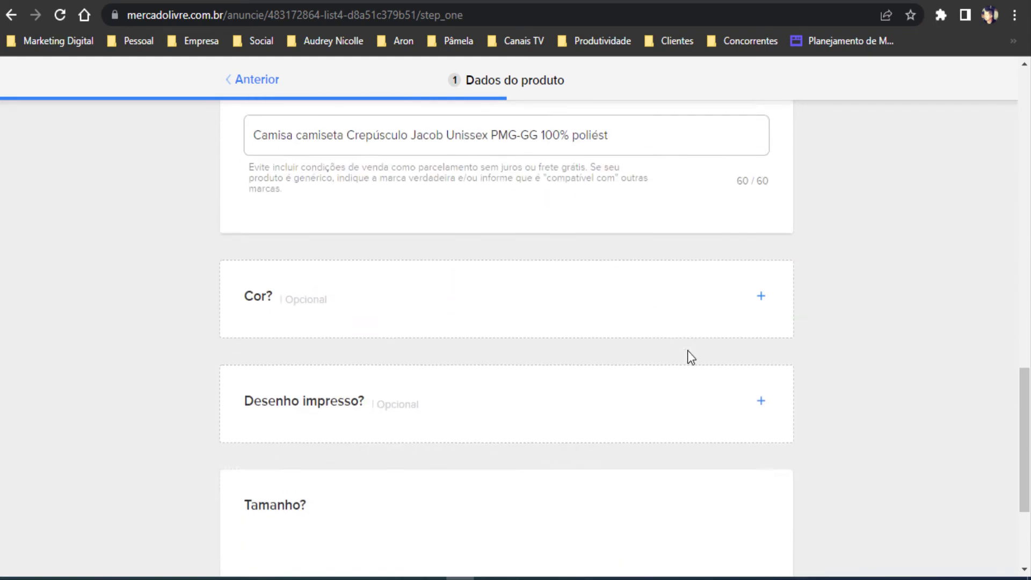
Add Branco as the product's color (Cor) and confirm it.
{"action": "left_click", "coordinate": [763, 296]}
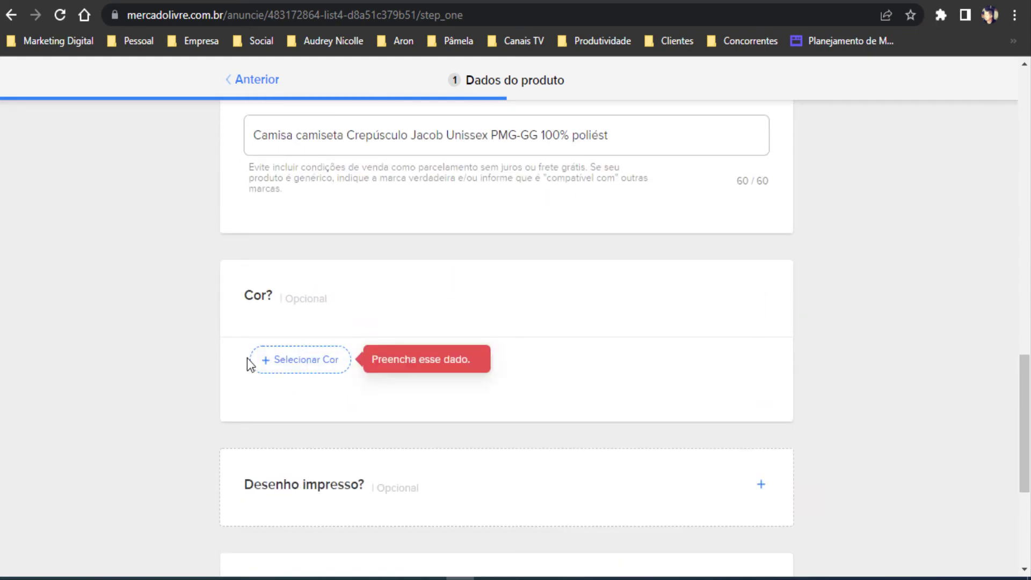
{"action": "left_click", "coordinate": [328, 371]}
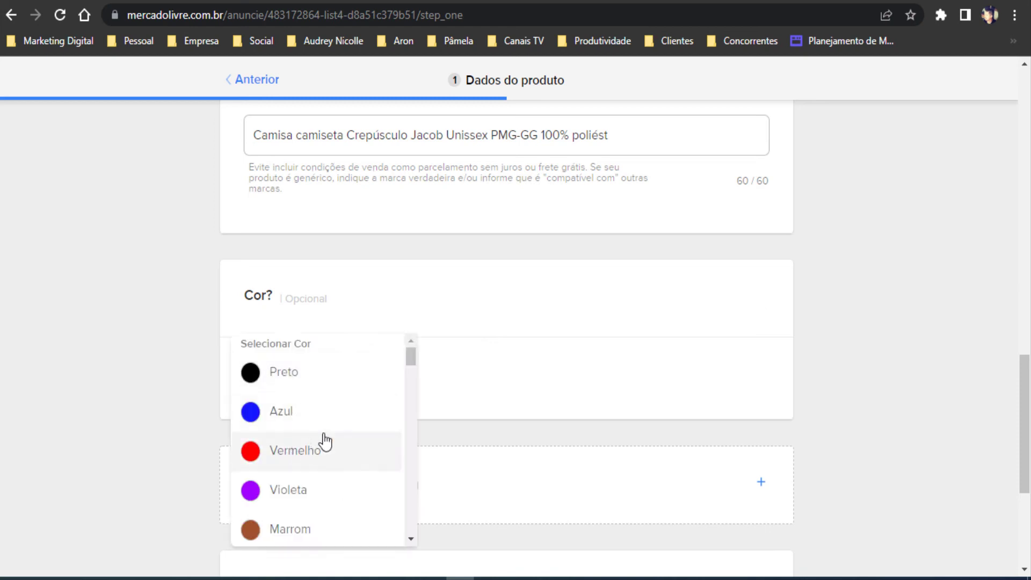
{"action": "scroll", "coordinate": [322, 437], "scroll_direction": "down", "scroll_amount": 5}
{"action": "scroll", "coordinate": [315, 445], "scroll_direction": "down", "scroll_amount": 3}
{"action": "scroll", "coordinate": [295, 417], "scroll_direction": "up", "scroll_amount": 2}
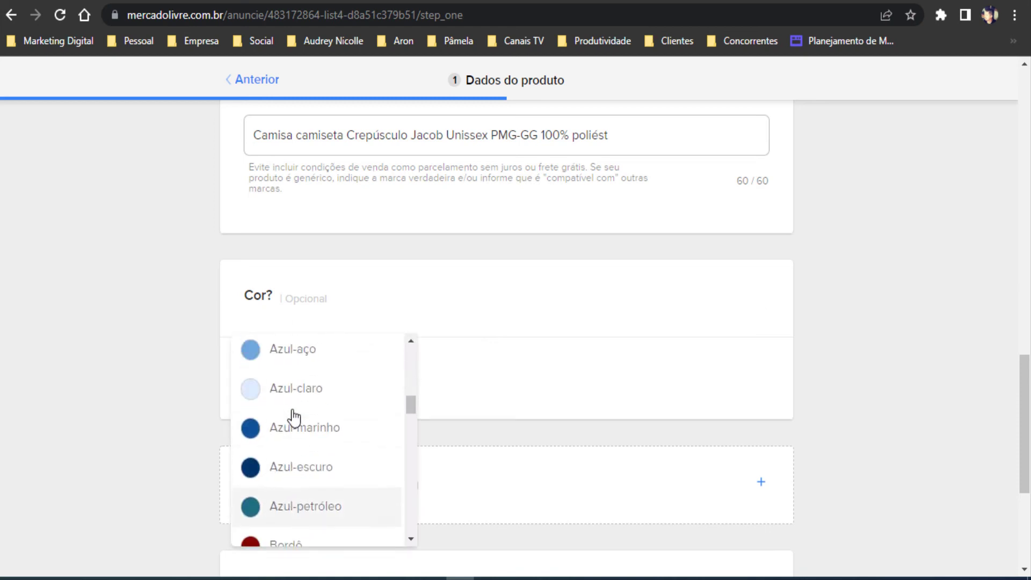
{"action": "scroll", "coordinate": [295, 413], "scroll_direction": "up", "scroll_amount": 3}
{"action": "left_click", "coordinate": [288, 393]}
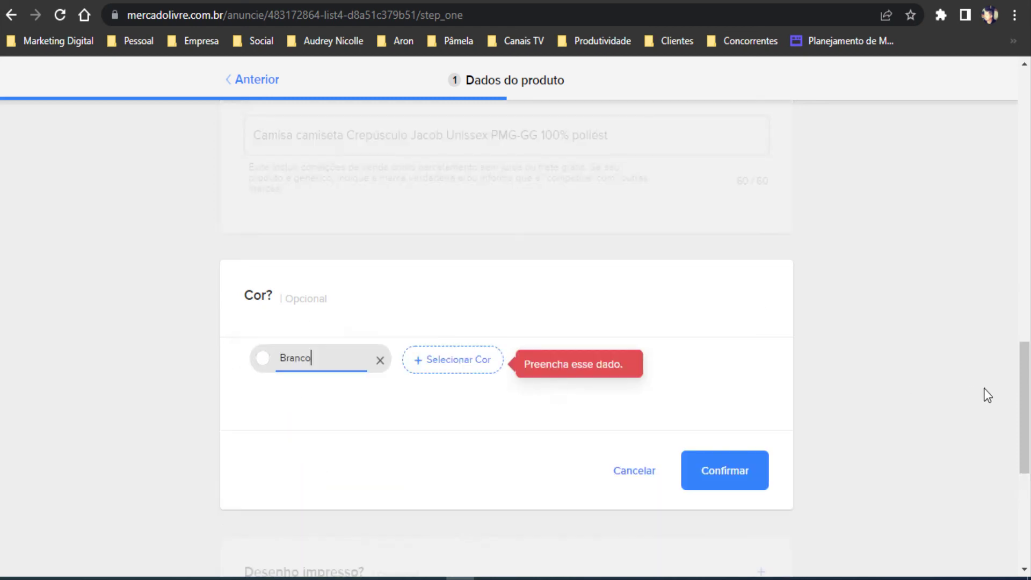
{"action": "left_click", "coordinate": [745, 461]}
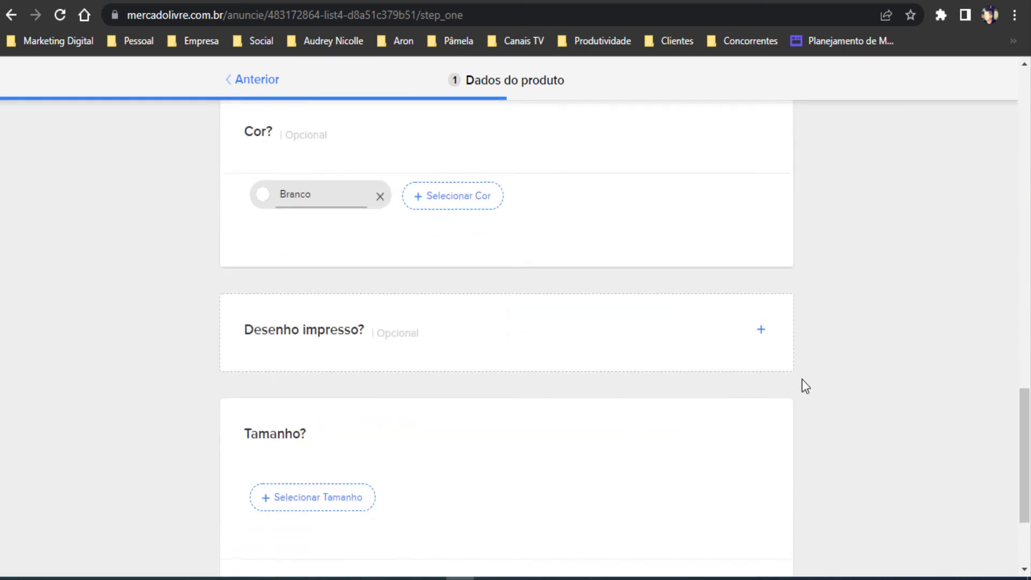
Enter "sim" for the printed design (Desenho impresso) and confirm it.
{"action": "left_click", "coordinate": [762, 344]}
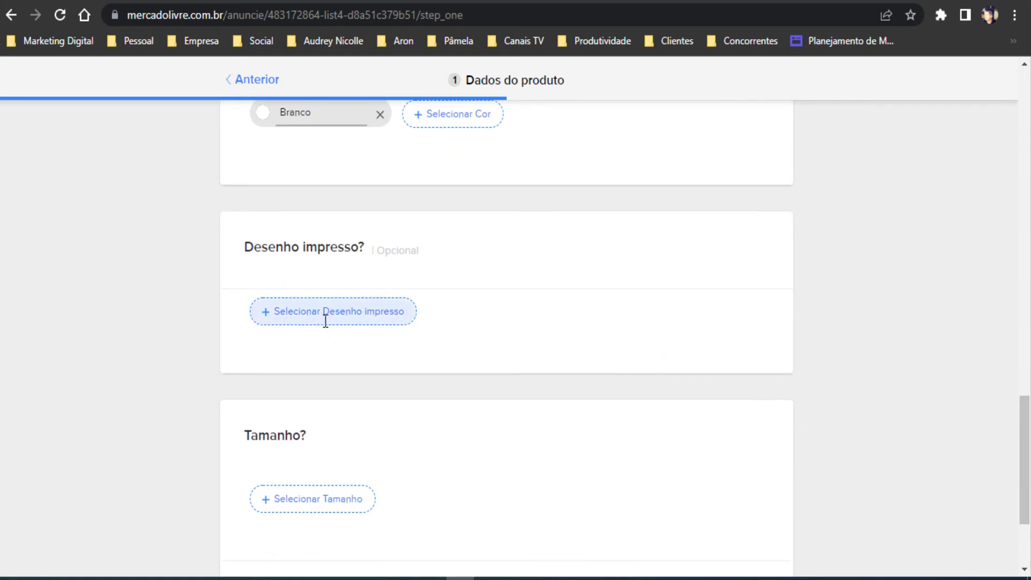
{"action": "left_click", "coordinate": [324, 316]}
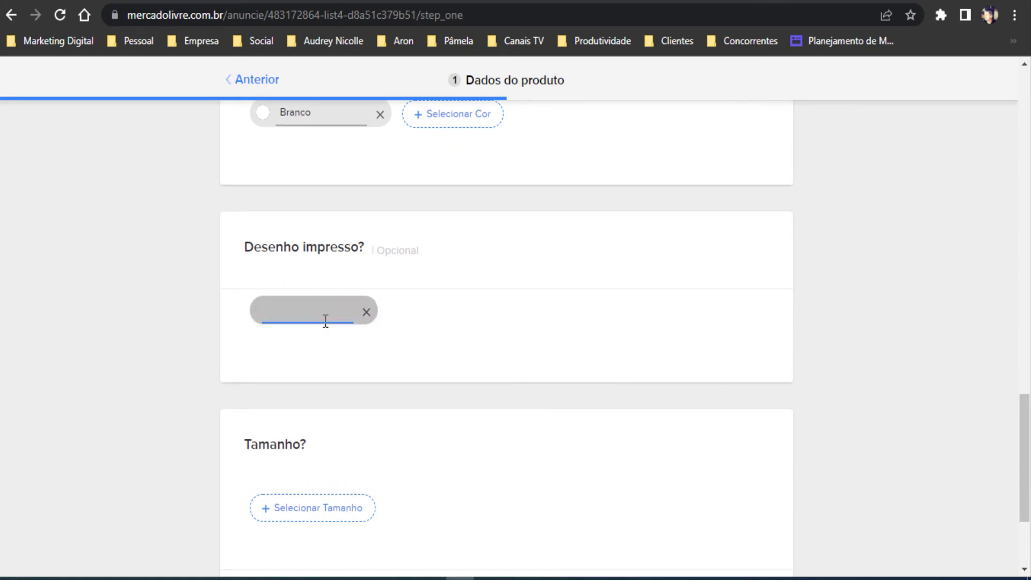
{"action": "left_click", "coordinate": [367, 314]}
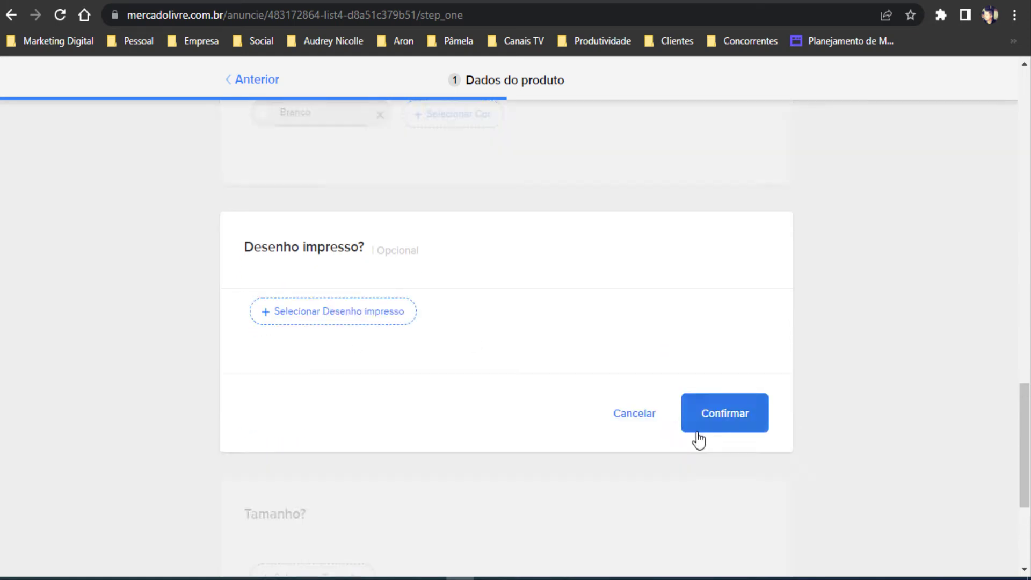
{"action": "left_click", "coordinate": [314, 316]}
{"action": "type", "text": "sim"}
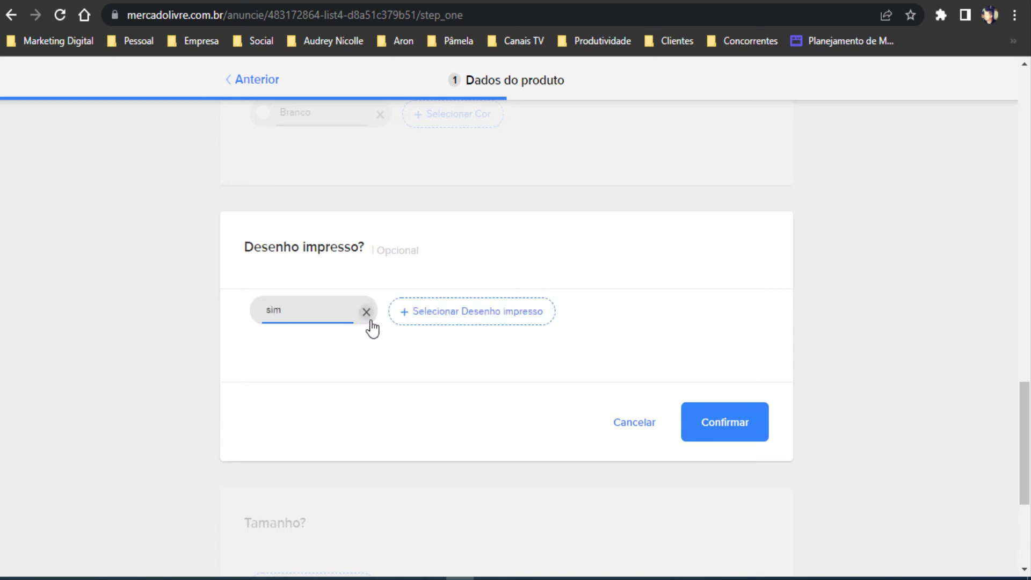
{"action": "left_click", "coordinate": [693, 427]}
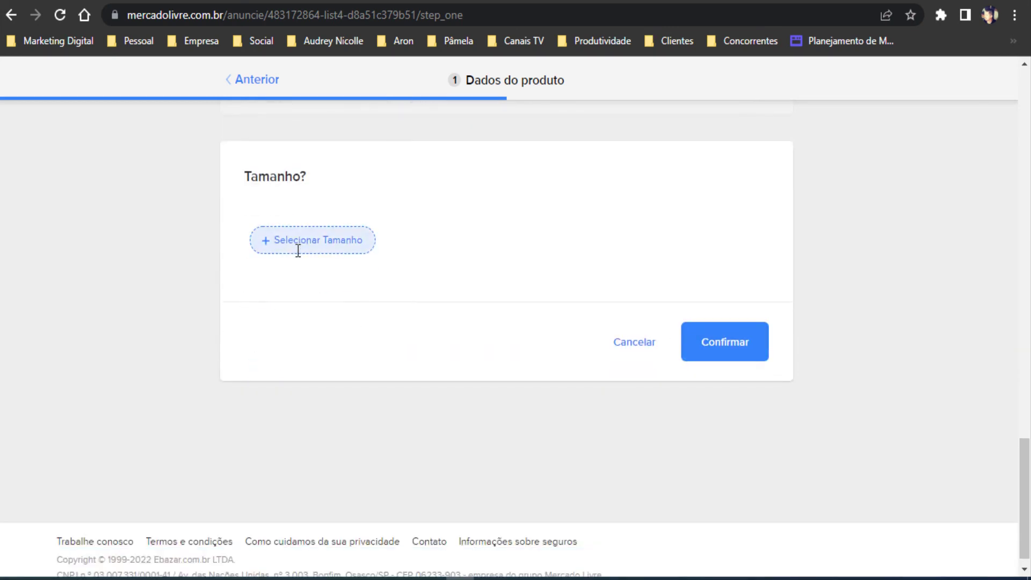
Add P and M as the product's first two sizes (Tamanho).
{"action": "left_click", "coordinate": [298, 247]}
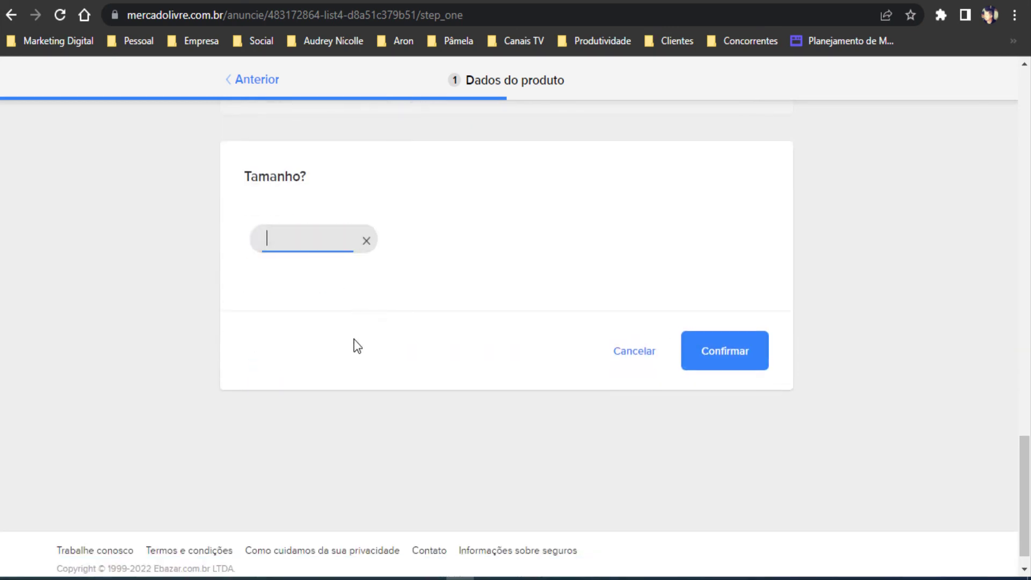
{"action": "type", "text": "P"}
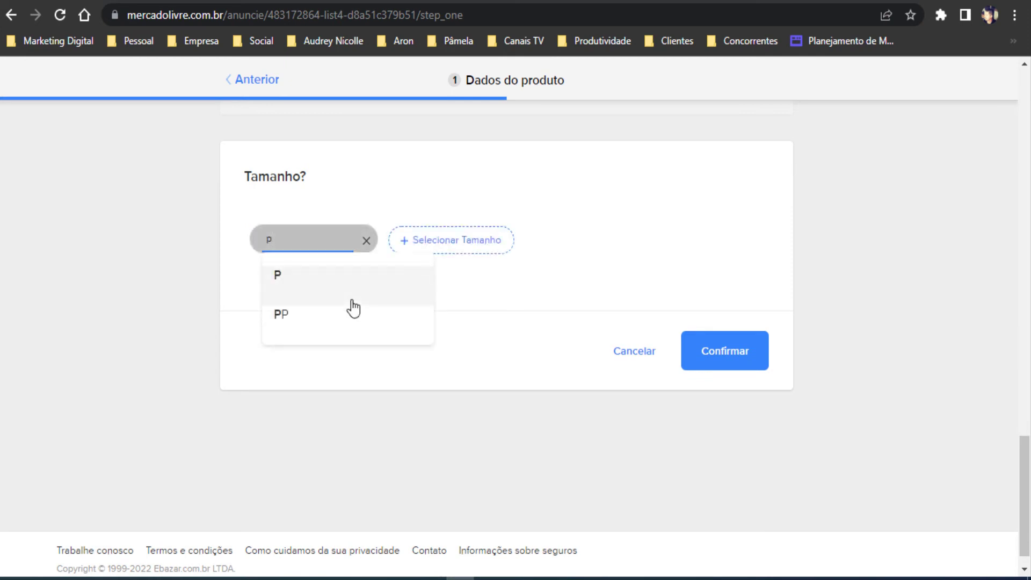
{"action": "left_click", "coordinate": [317, 292]}
{"action": "left_click", "coordinate": [437, 241]}
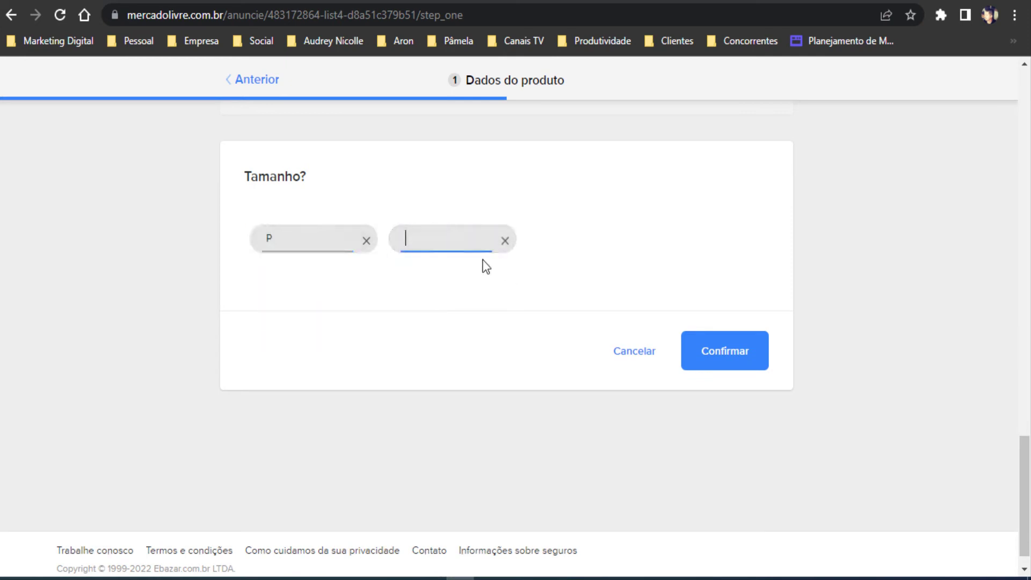
{"action": "type", "text": "M"}
{"action": "left_click", "coordinate": [449, 276]}
Add sizes G and gg to the product and confirm the Tamanho section.
{"action": "left_click", "coordinate": [576, 248]}
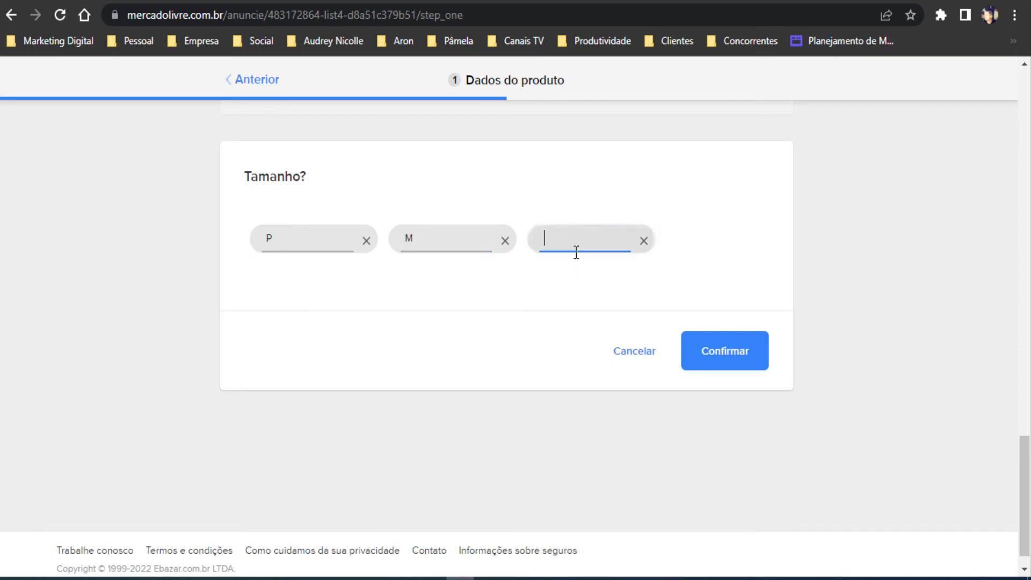
{"action": "type", "text": "g"}
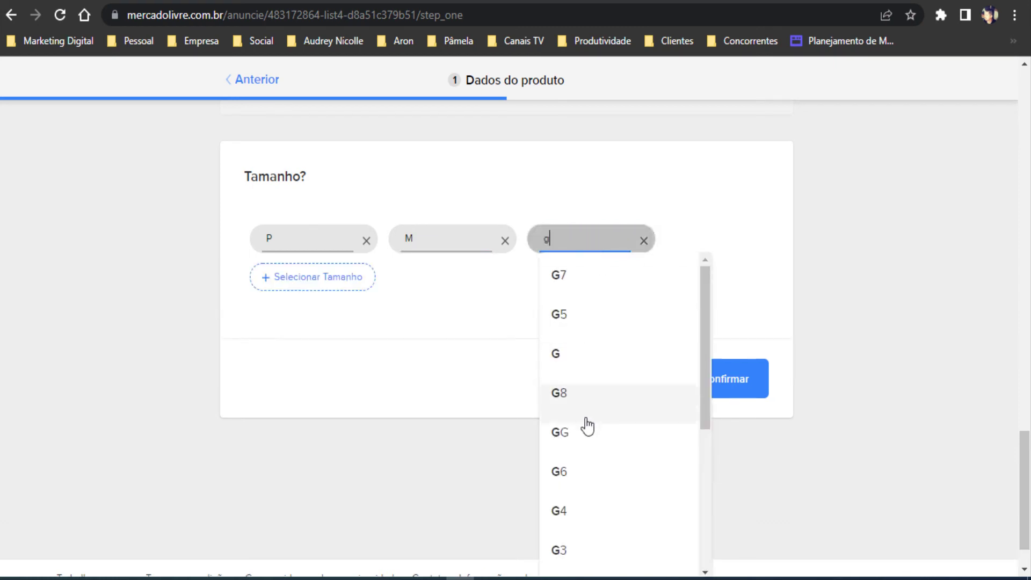
{"action": "scroll", "coordinate": [588, 426], "scroll_direction": "down", "scroll_amount": 3}
{"action": "scroll", "coordinate": [582, 361], "scroll_direction": "up", "scroll_amount": 3}
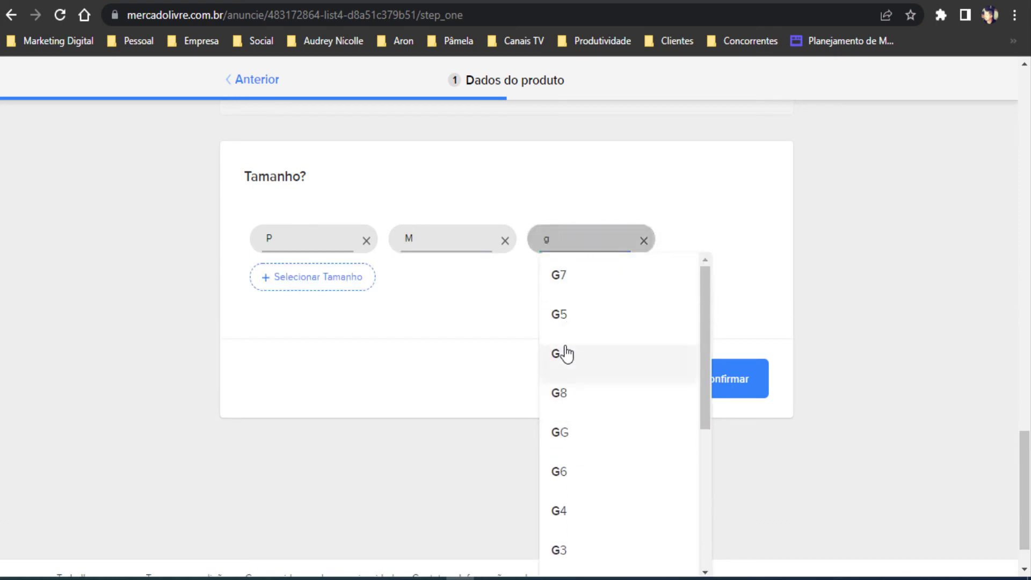
{"action": "left_click", "coordinate": [565, 354]}
{"action": "left_click", "coordinate": [301, 275]}
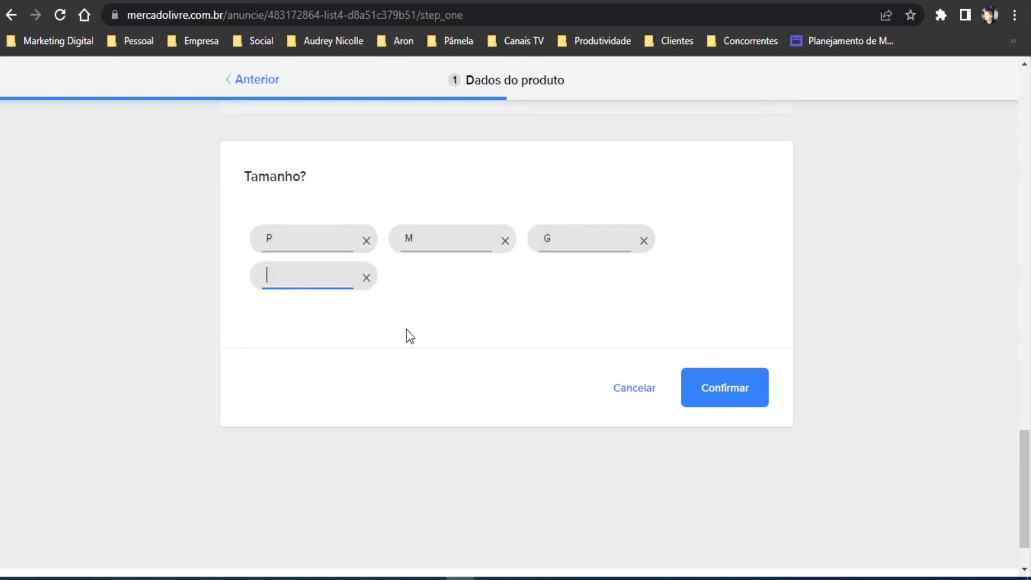
{"action": "type", "text": "gg"}
{"action": "left_click", "coordinate": [744, 381]}
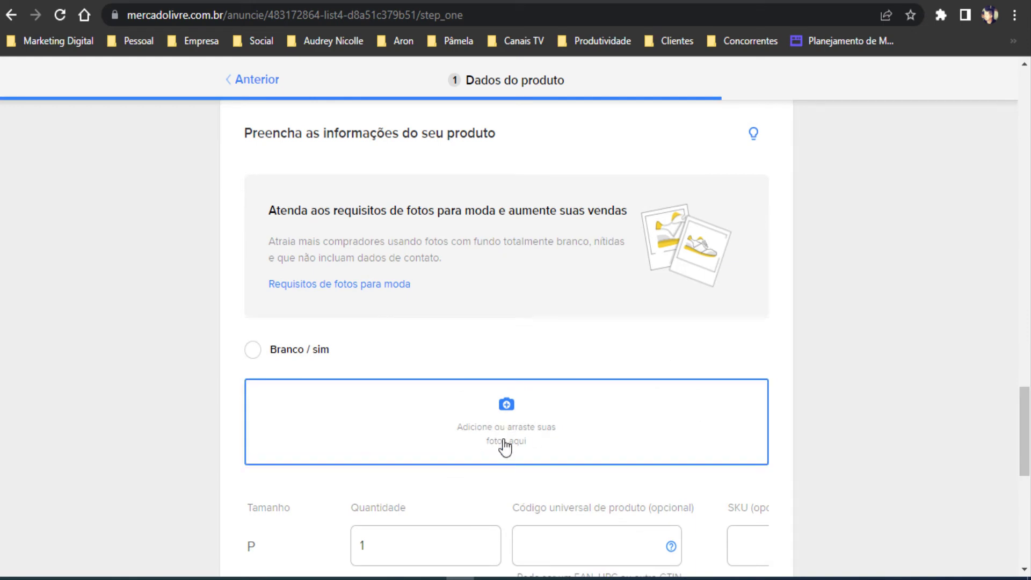
Upload the photo mackup-camisa-jacob from the LOGO DE CAMISETA folder for the Branco / sim variation.
{"action": "left_click", "coordinate": [543, 372]}
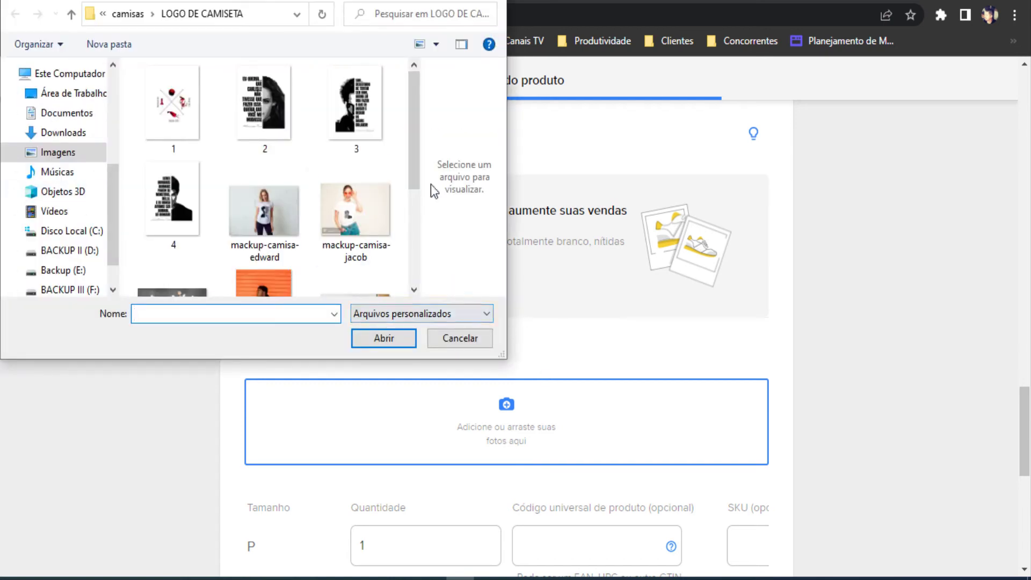
{"action": "scroll", "coordinate": [418, 191], "scroll_direction": "down", "scroll_amount": 2}
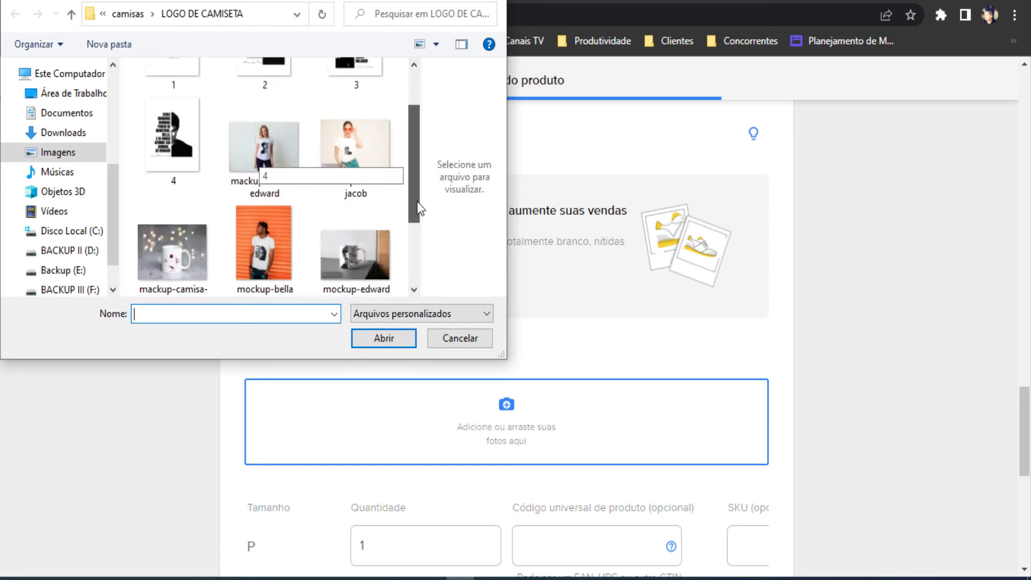
{"action": "double_click", "coordinate": [343, 143]}
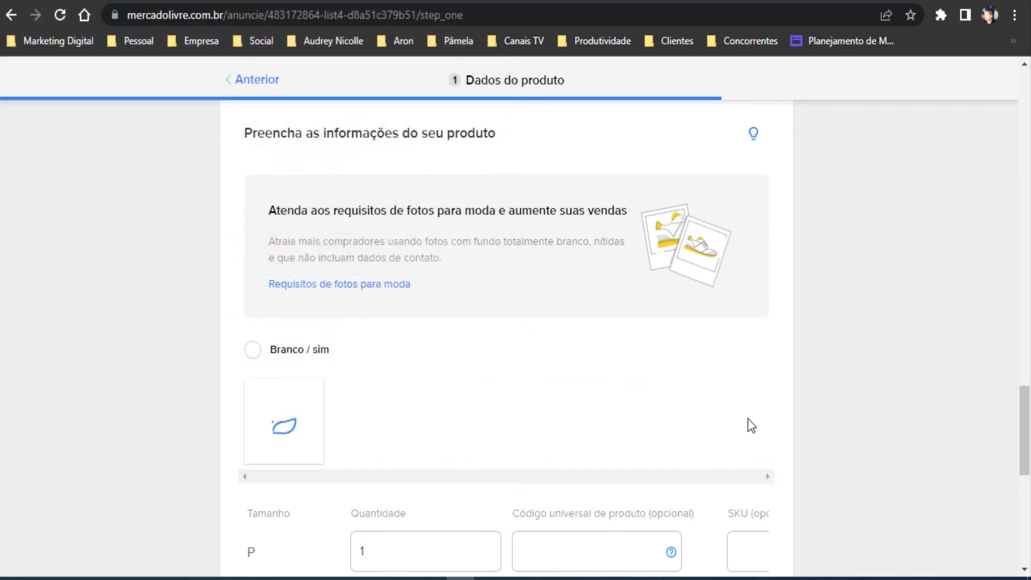
Set the stock quantity (Quantidade) of size P to 5.
{"action": "scroll", "coordinate": [749, 425], "scroll_direction": "down", "scroll_amount": 3}
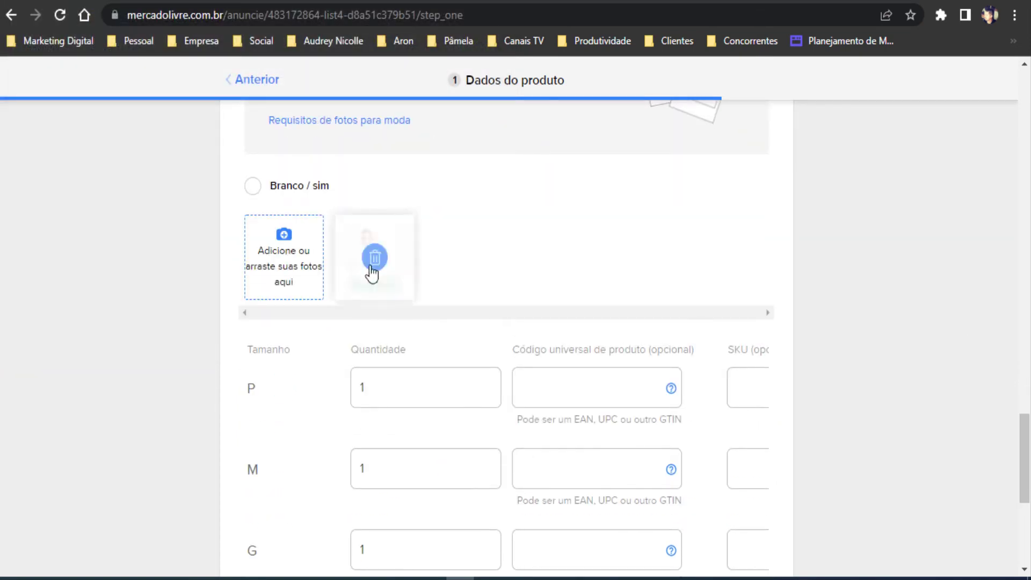
{"action": "scroll", "coordinate": [923, 359], "scroll_direction": "down", "scroll_amount": 2}
{"action": "scroll", "coordinate": [323, 311], "scroll_direction": "down", "scroll_amount": 2}
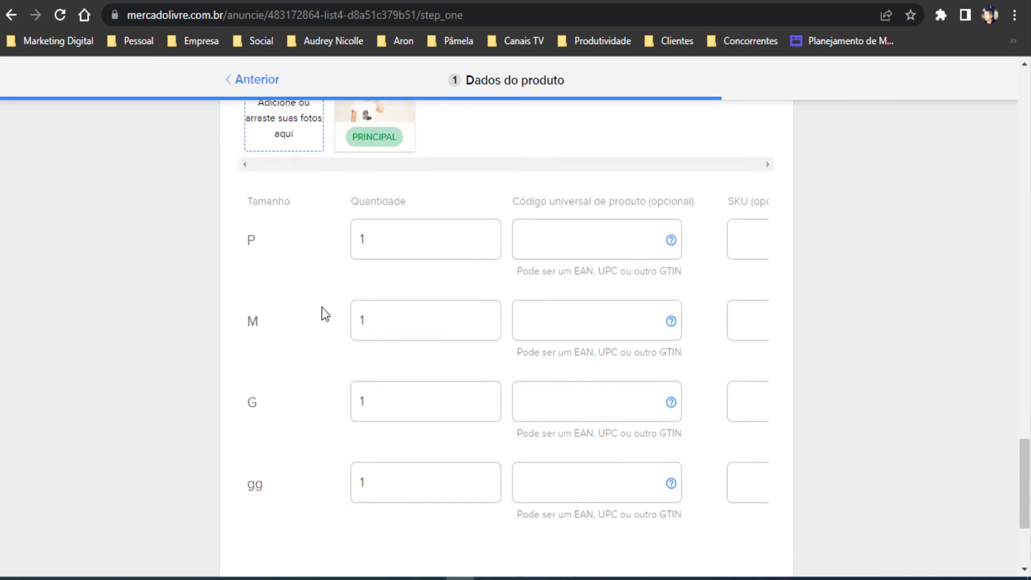
{"action": "left_click", "coordinate": [392, 227]}
{"action": "left_click_drag", "start_coordinate": [392, 227], "coordinate": [315, 224]}
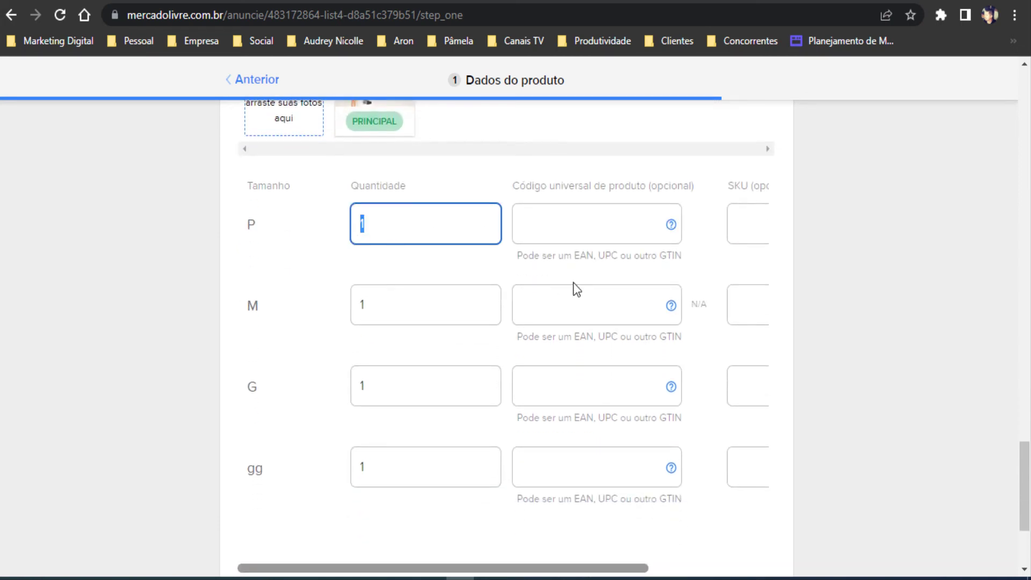
{"action": "type", "text": "10"}
{"action": "left_click", "coordinate": [374, 312]}
{"action": "left_click_drag", "start_coordinate": [376, 224], "coordinate": [330, 237]}
{"action": "type", "text": "5"}
Set the stock quantity of sizes M, G and gg to 5 each.
{"action": "left_click", "coordinate": [389, 316]}
{"action": "left_click_drag", "start_coordinate": [389, 315], "coordinate": [288, 304]}
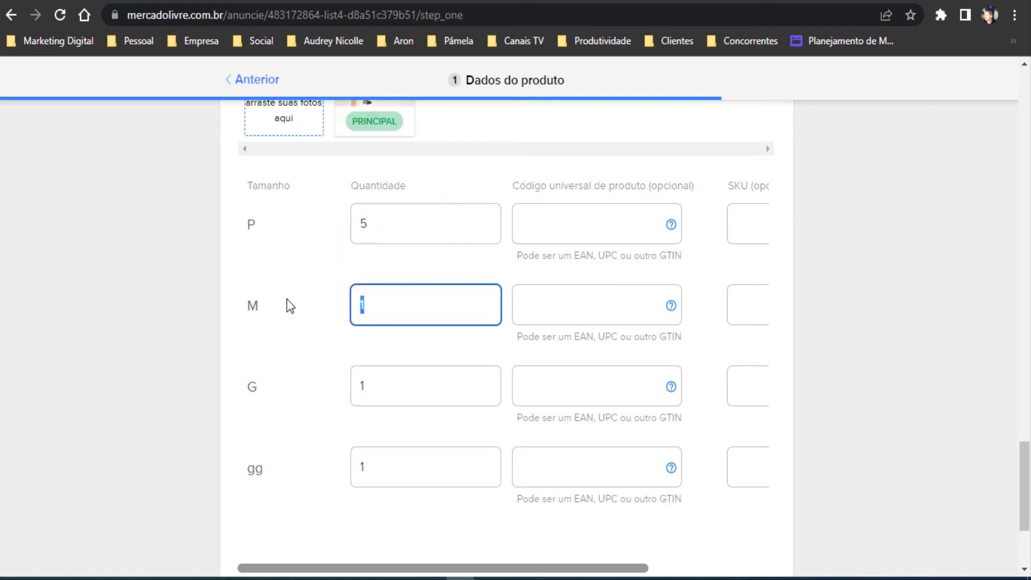
{"action": "type", "text": "5"}
{"action": "left_click", "coordinate": [407, 394]}
{"action": "type", "text": "5"}
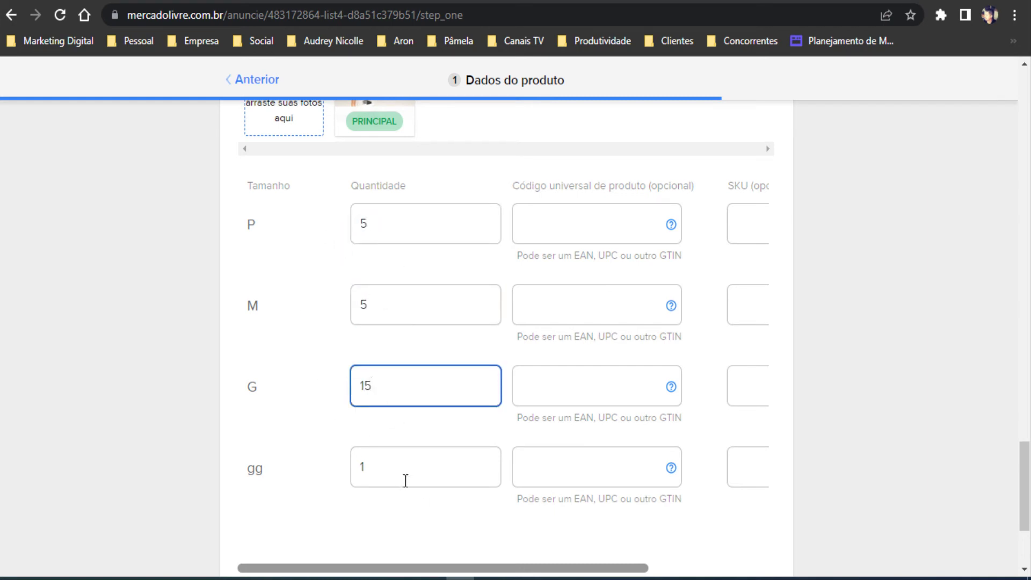
{"action": "key", "text": "BackSpace"}
{"action": "type", "text": "5"}
{"action": "left_click_drag", "start_coordinate": [368, 480], "coordinate": [317, 474]}
{"action": "type", "text": "5"}
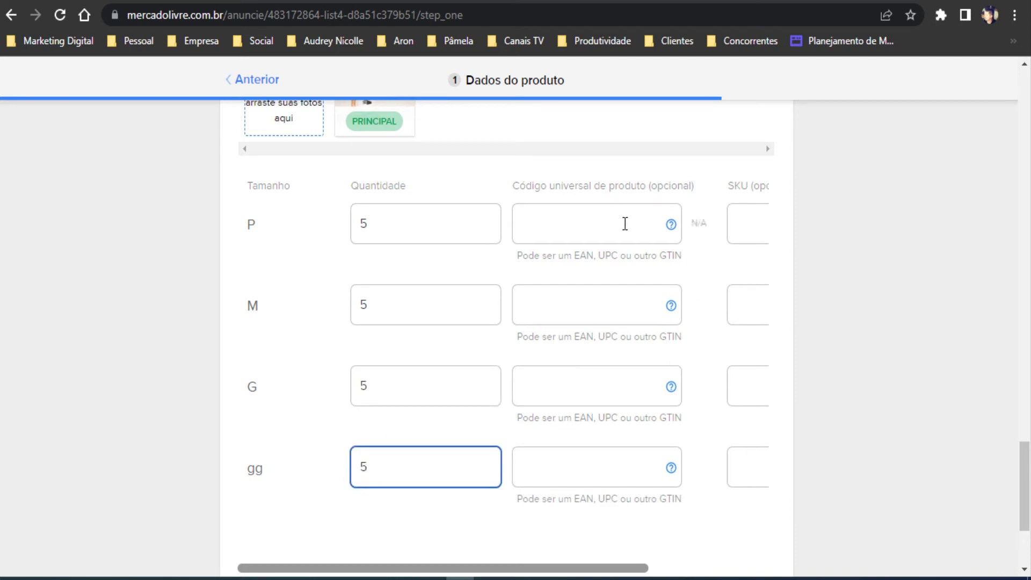
{"action": "left_click", "coordinate": [849, 408]}
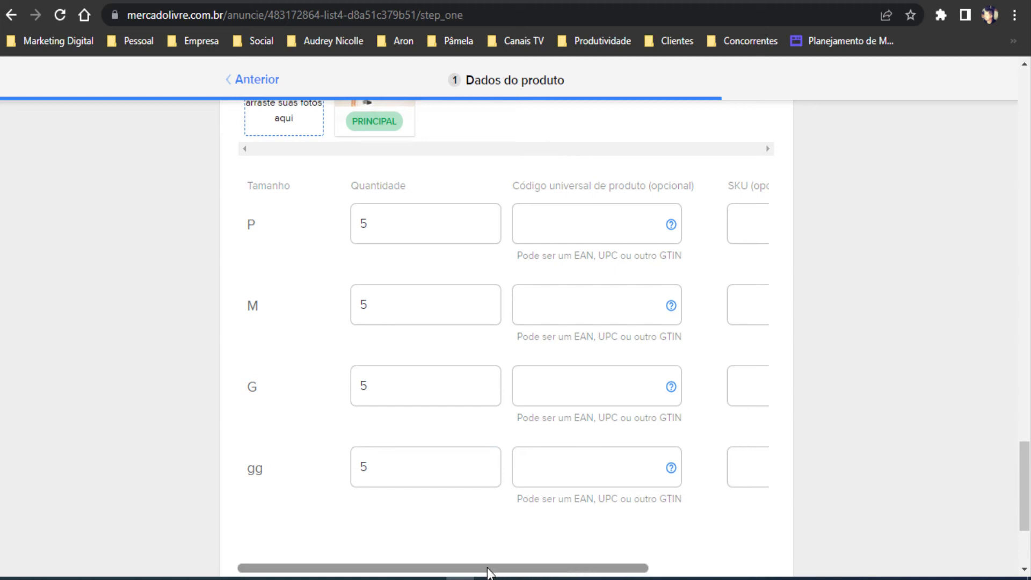
Examine the optional universal product code (Código universal de produto) and SKU fields of the size variations.
{"action": "left_click_drag", "start_coordinate": [487, 568], "coordinate": [589, 569]}
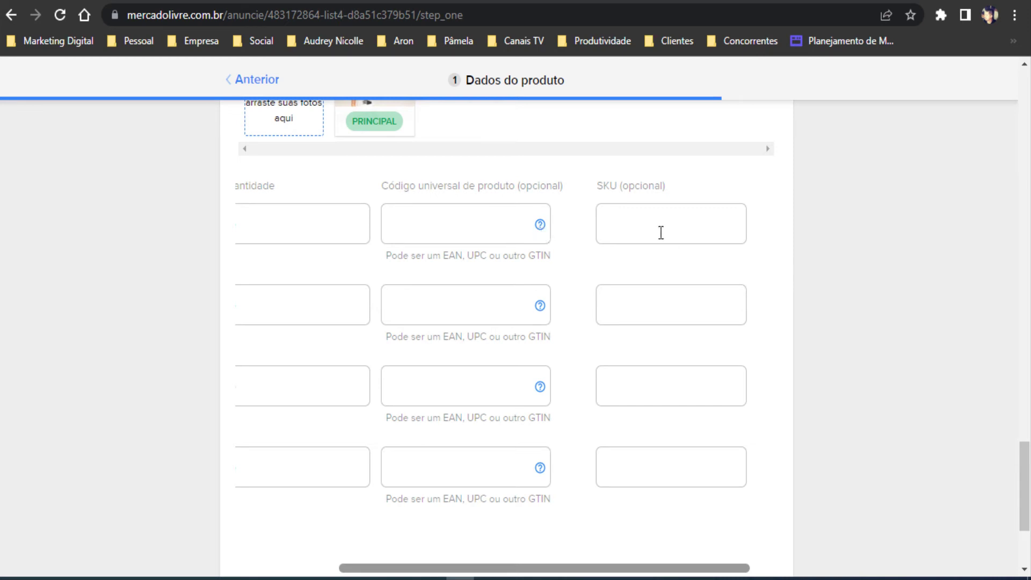
{"action": "left_click", "coordinate": [458, 229]}
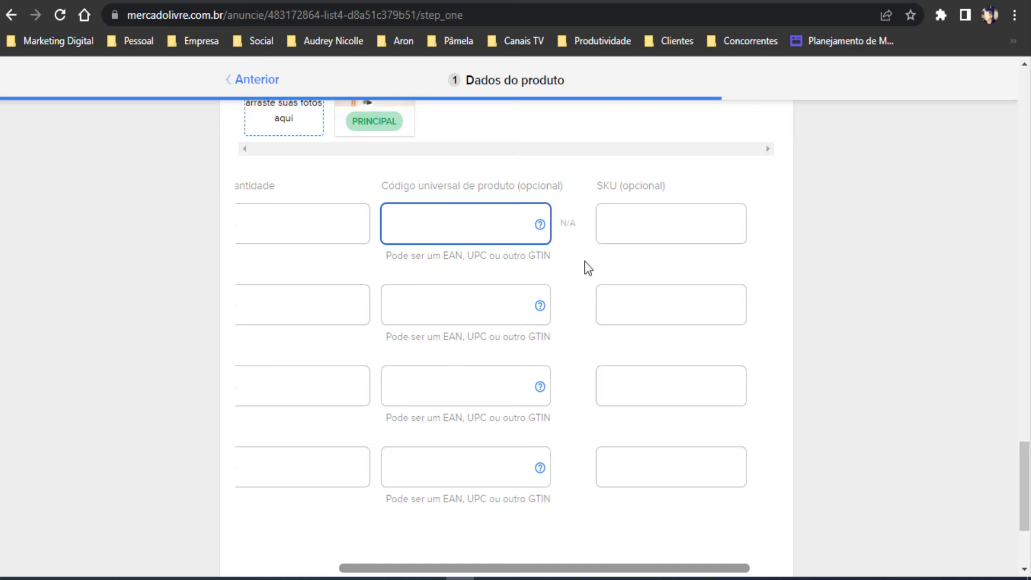
{"action": "left_click", "coordinate": [629, 539]}
{"action": "left_click_drag", "start_coordinate": [534, 569], "coordinate": [433, 569]}
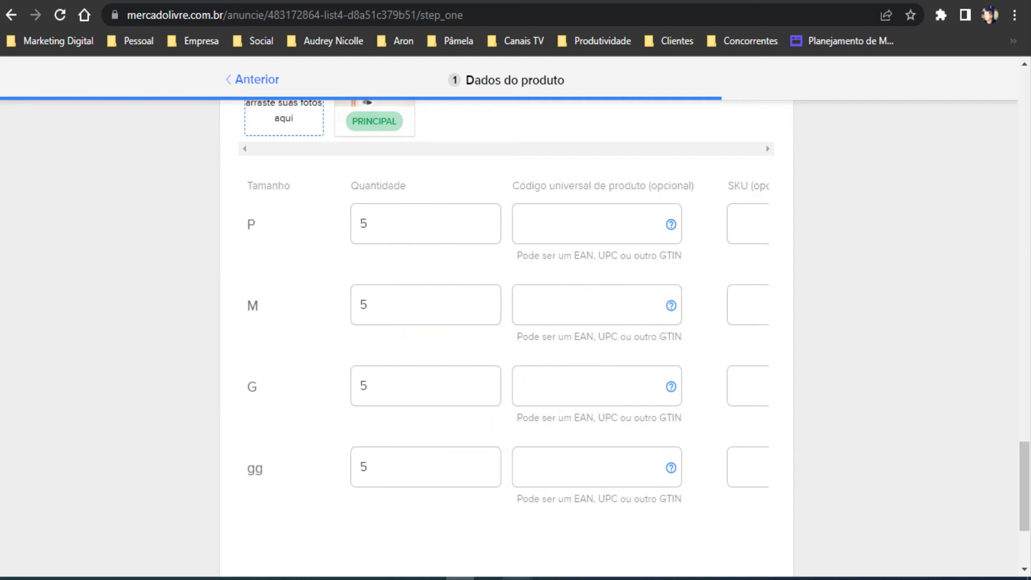
{"action": "left_click_drag", "start_coordinate": [524, 568], "coordinate": [645, 570]}
{"action": "mouse_move", "coordinate": [506, 230]}
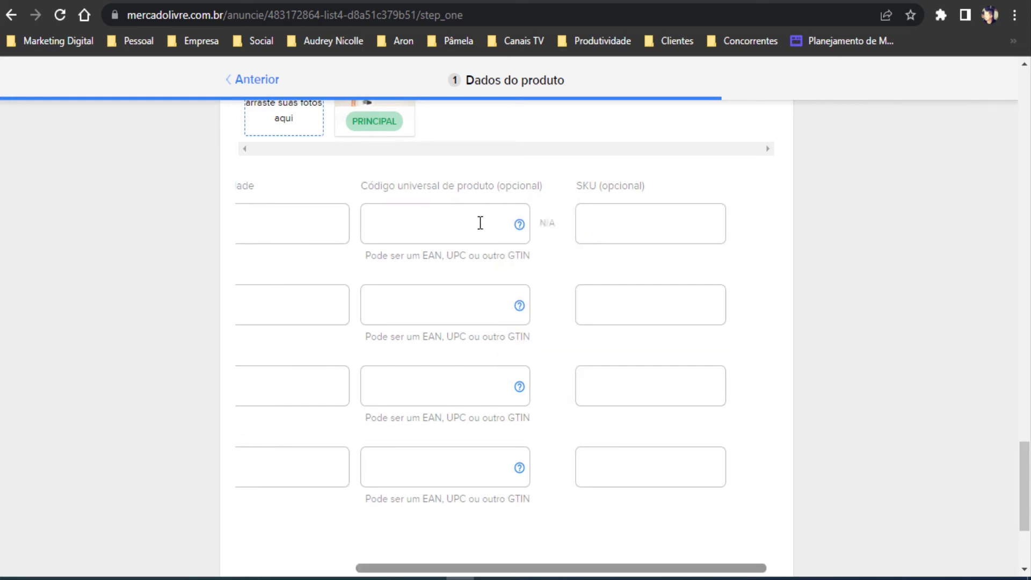
{"action": "left_click_drag", "start_coordinate": [488, 188], "coordinate": [559, 215]}
{"action": "left_click", "coordinate": [648, 243]}
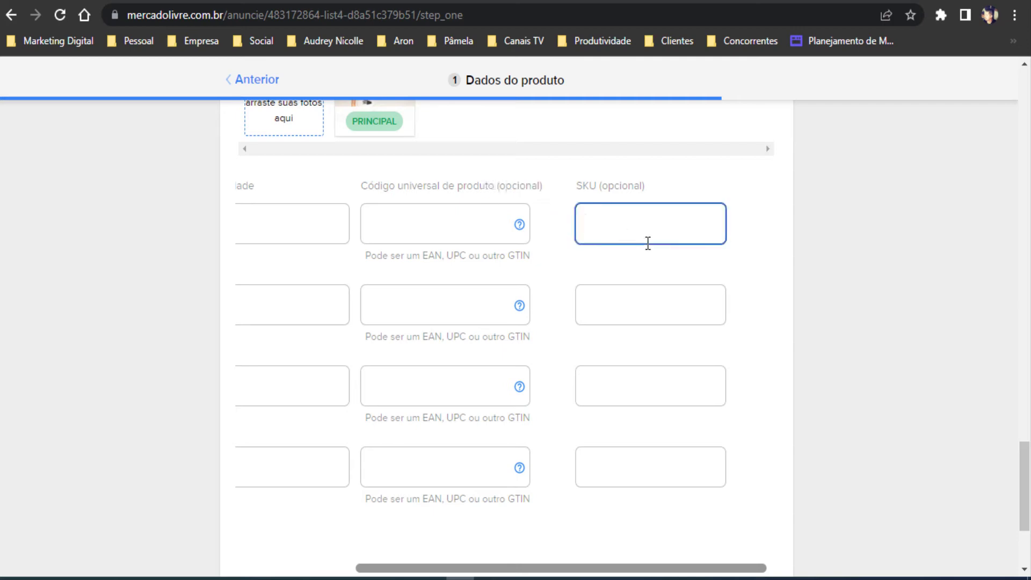
{"action": "left_click", "coordinate": [437, 232]}
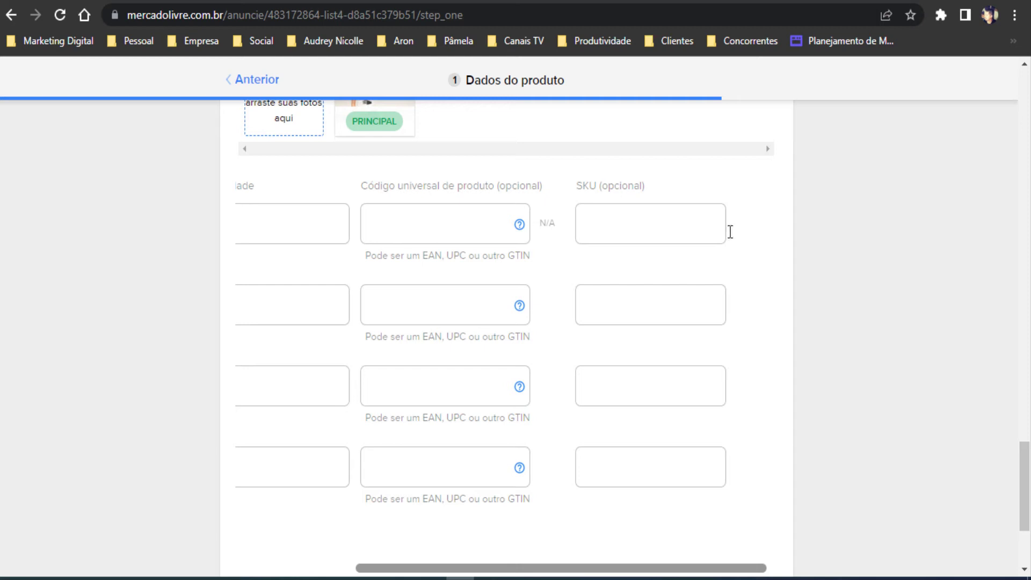
{"action": "left_click", "coordinate": [609, 226]}
{"action": "left_click", "coordinate": [477, 229]}
Enter FRA-JAC as the SKU for size P.
{"action": "left_click", "coordinate": [653, 234]}
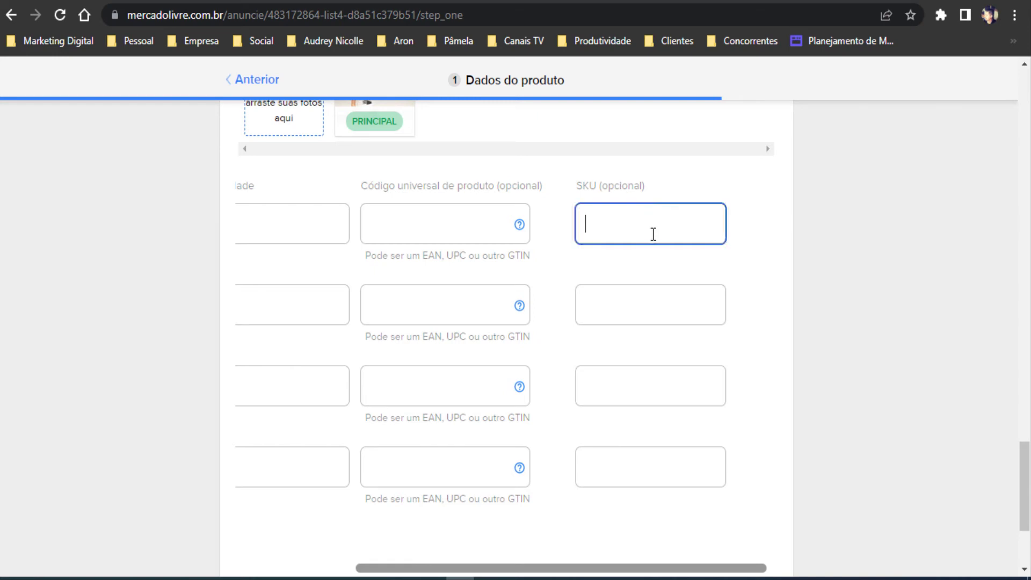
{"action": "type", "text": "FRA-JAc"}
{"action": "key", "text": "BackSpace"}
{"action": "key", "text": "BackSpace"}
{"action": "type", "text": "AC"}
{"action": "key", "text": "BackSpace"}
{"action": "type", "text": "JAC"}
Copy the SKU FRA-JAC from size P to sizes M, G and gg.
{"action": "left_click_drag", "start_coordinate": [644, 224], "coordinate": [552, 226]}
{"action": "key", "text": "ctrl+c"}
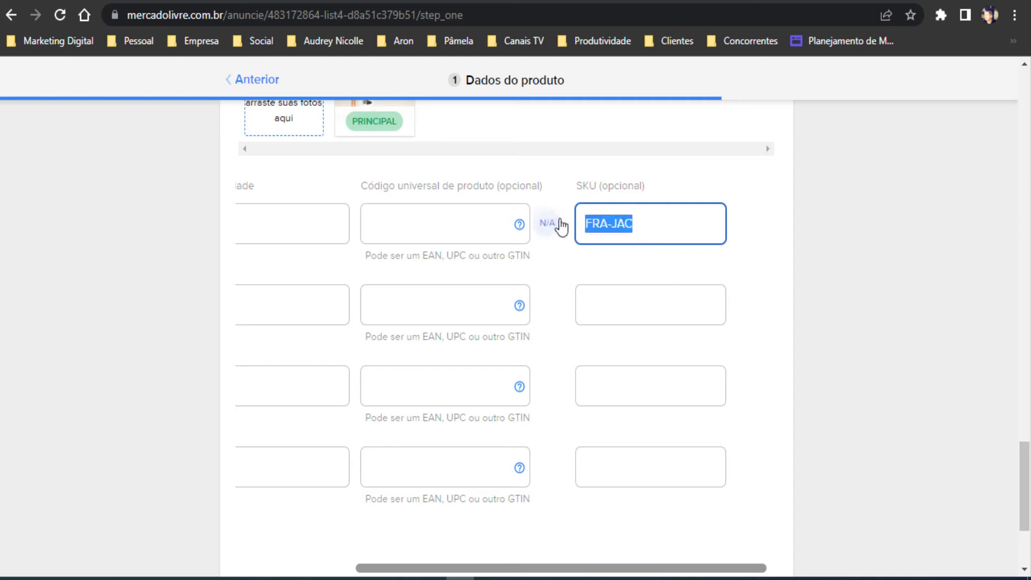
{"action": "left_click", "coordinate": [646, 325]}
{"action": "key", "text": "ctrl+v"}
{"action": "left_click", "coordinate": [639, 400]}
{"action": "key", "text": "ctrl+v"}
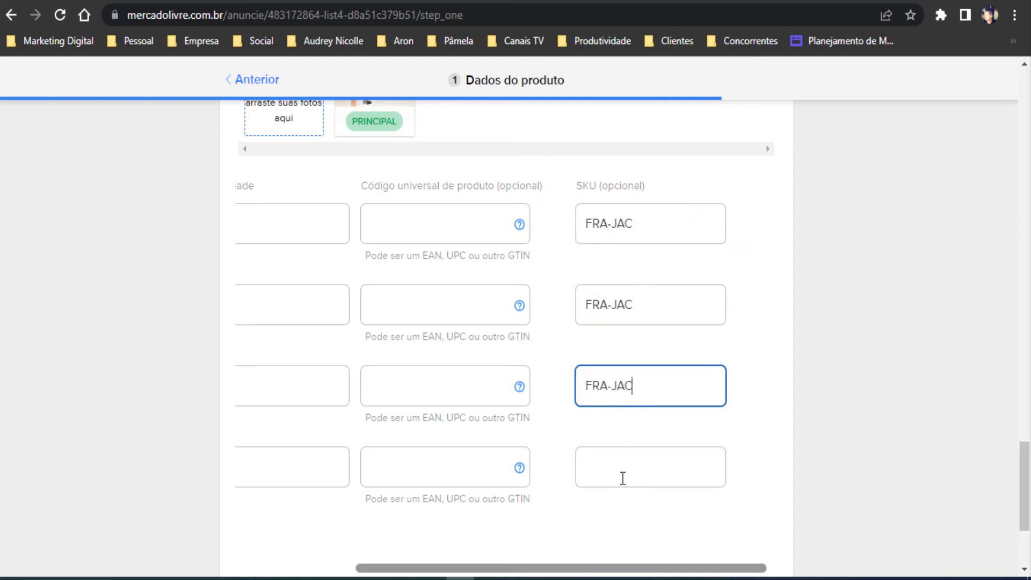
{"action": "left_click", "coordinate": [623, 479]}
{"action": "key", "text": "ctrl+v"}
{"action": "left_click", "coordinate": [796, 428]}
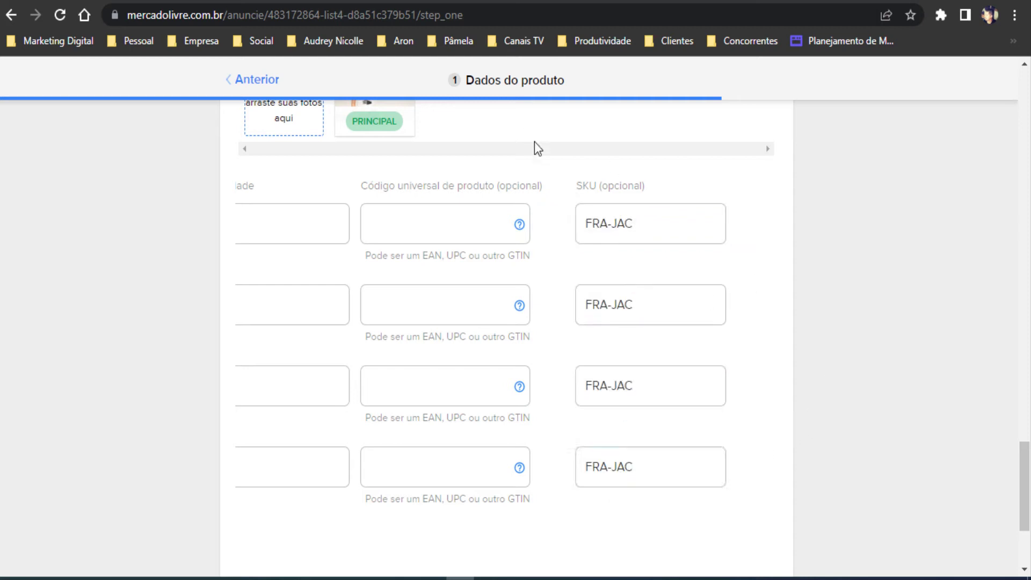
{"action": "triple_click", "coordinate": [633, 191]}
{"action": "left_click", "coordinate": [642, 193]}
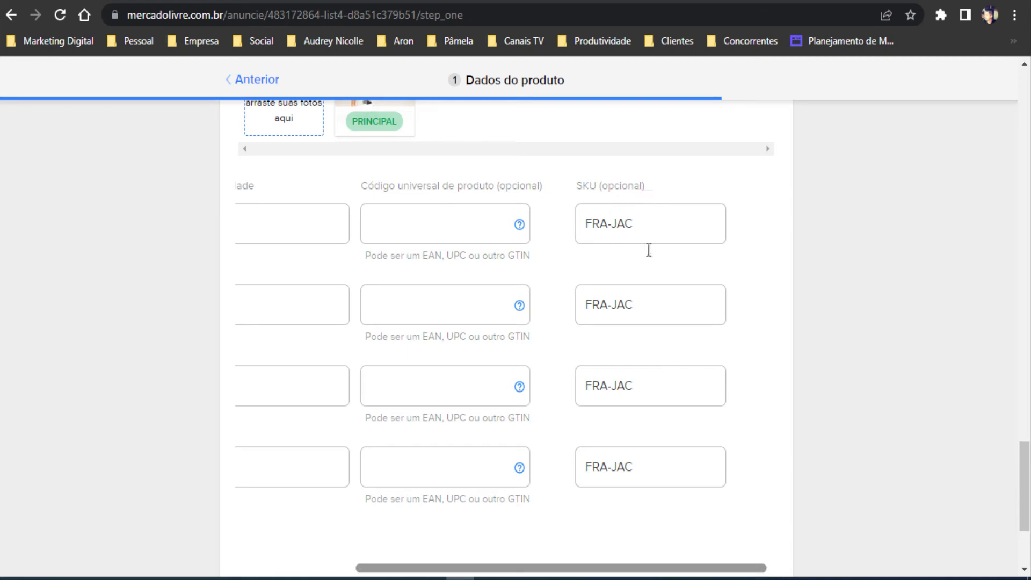
{"action": "left_click", "coordinate": [625, 239]}
{"action": "left_click_drag", "start_coordinate": [625, 239], "coordinate": [570, 230]}
{"action": "left_click", "coordinate": [794, 288]}
Try the alternative endings EDW and BEL in place of JAC in size P's SKU.
{"action": "double_click", "coordinate": [621, 224]}
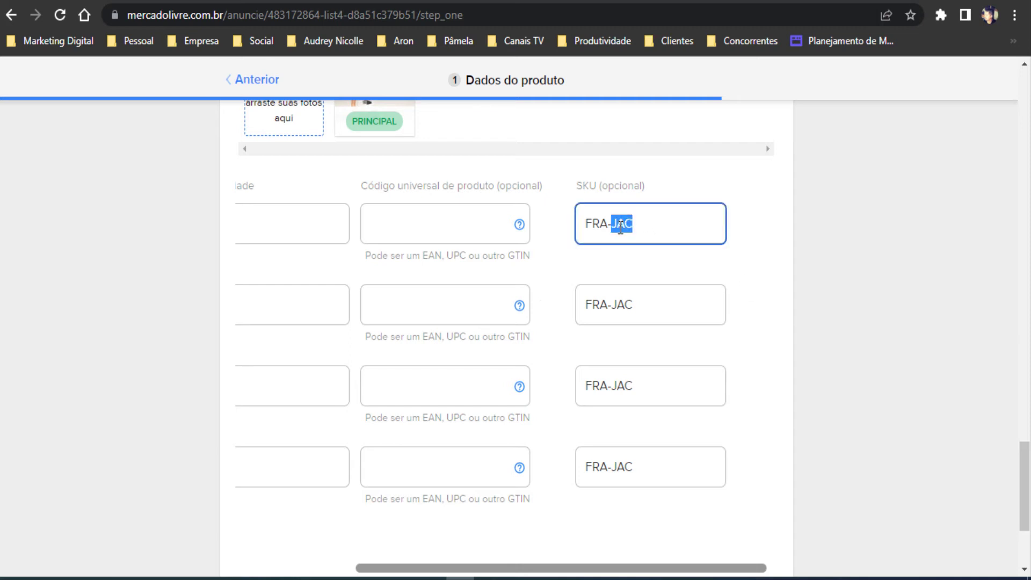
{"action": "type", "text": "edw"}
{"action": "key", "text": "Home"}
{"action": "double_click", "coordinate": [626, 232]}
{"action": "type", "text": "BE"}
{"action": "scroll", "coordinate": [345, 189], "scroll_direction": "up", "scroll_amount": 2}
Try the prefix CAM and the number 01 in size P's SKU.
{"action": "left_click", "coordinate": [596, 313]}
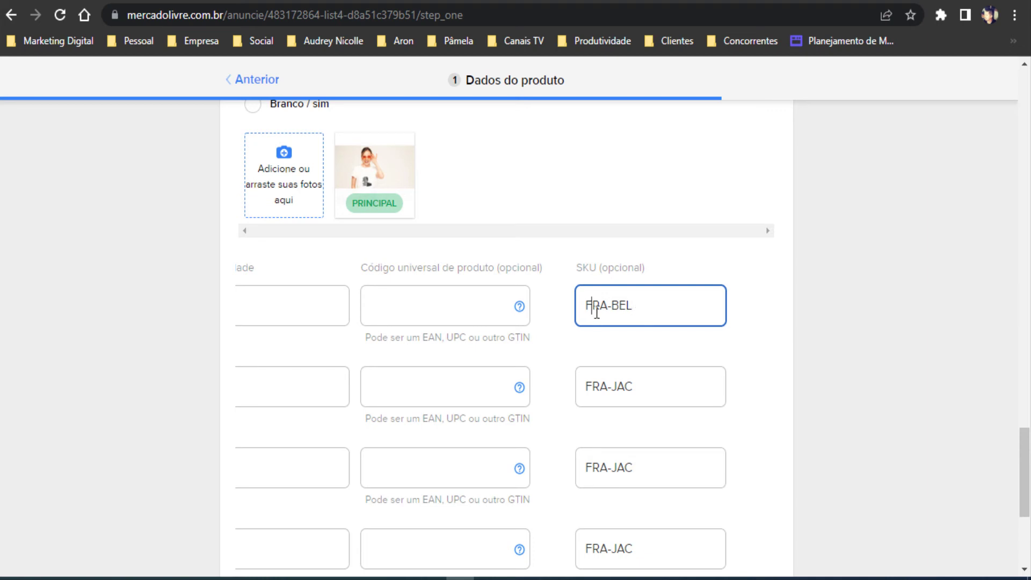
{"action": "type", "text": "CAM"}
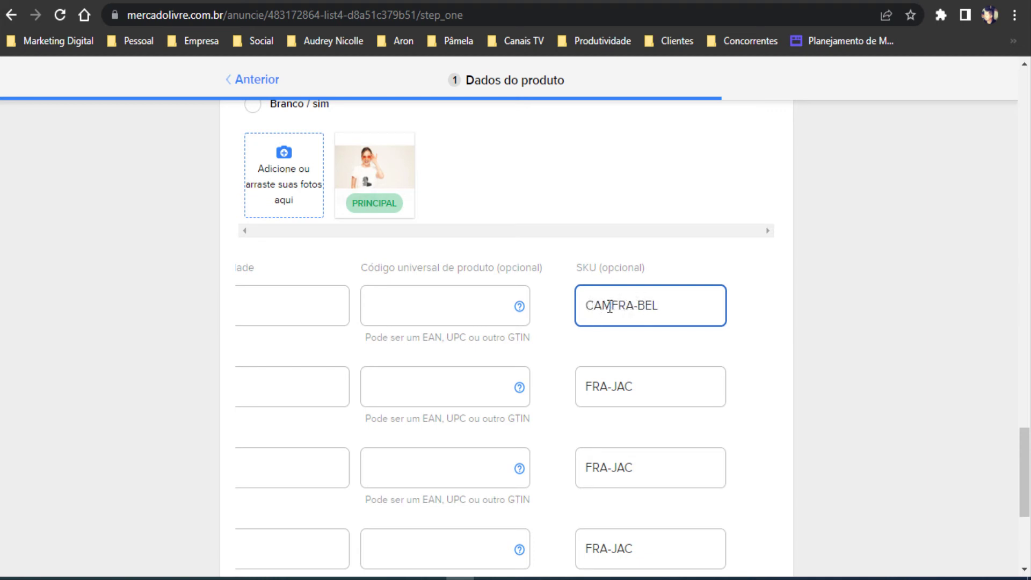
{"action": "type", "text": "-"}
{"action": "key", "text": "BackSpace"}
{"action": "key", "text": "Delete"}
{"action": "type", "text": "01"}
Clear size P's SKU and enter FRA-JAC again.
{"action": "key", "text": "BackSpace"}
{"action": "key", "text": "BackSpace"}
{"action": "key", "text": "BackSpace"}
{"action": "key", "text": "BackSpace"}
{"action": "key", "text": "BackSpace"}
{"action": "key", "text": "BackSpace"}
{"action": "key", "text": "BackSpace"}
{"action": "key", "text": "BackSpace"}
{"action": "key", "text": "BackSpace"}
{"action": "key", "text": "BackSpace"}
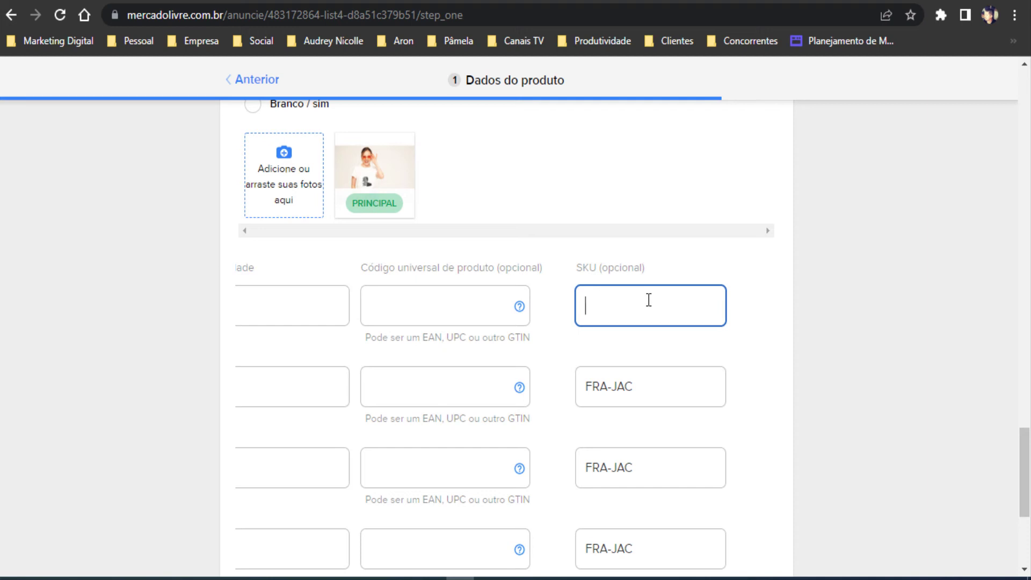
{"action": "type", "text": "FRA-JAC"}
{"action": "left_click", "coordinate": [755, 341]}
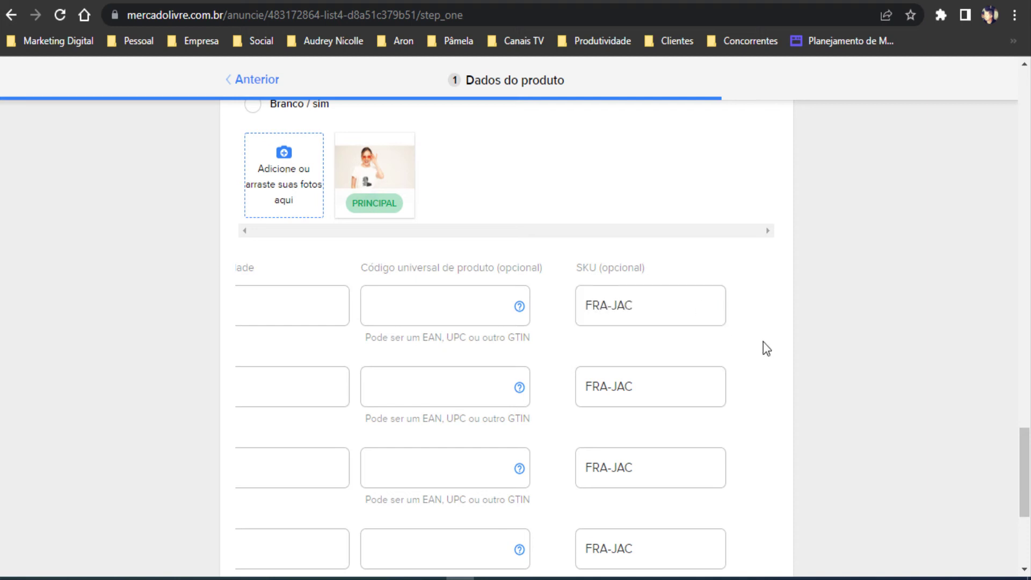
{"action": "scroll", "coordinate": [755, 341], "scroll_direction": "down", "scroll_amount": 3}
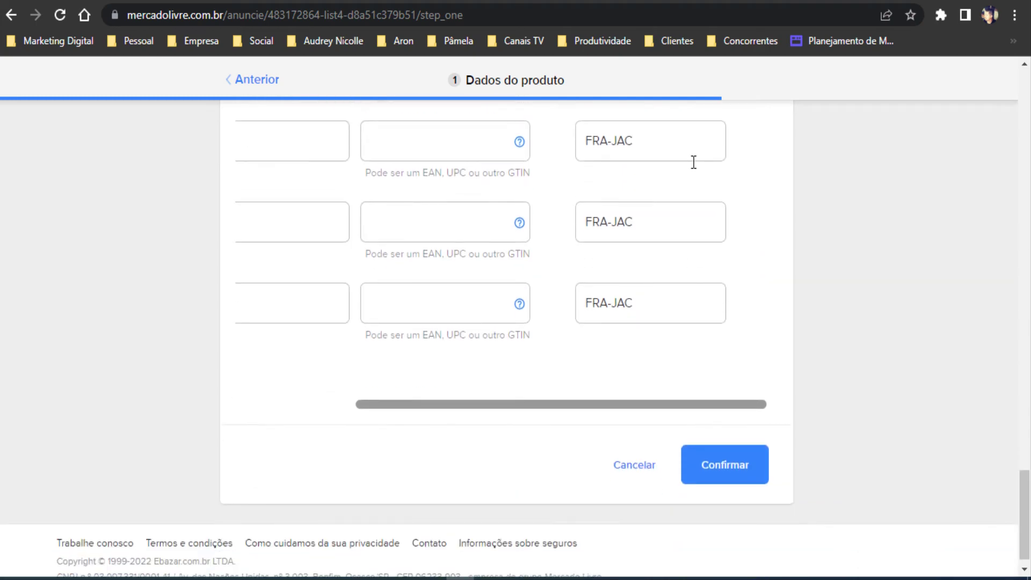
Review the listing's brand and model data, condition, title, colour, printed design and sizes.
{"action": "left_click", "coordinate": [719, 475]}
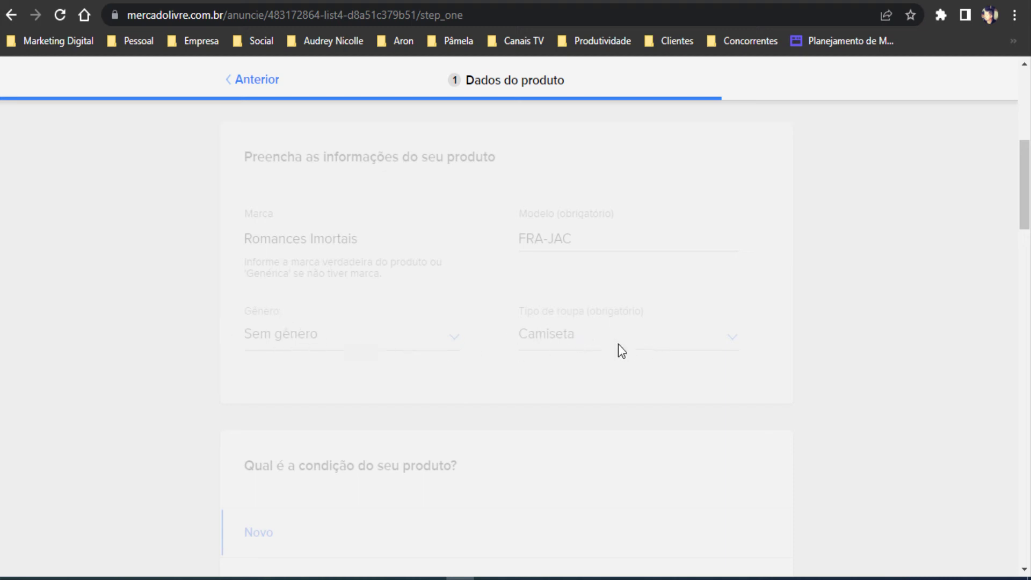
{"action": "scroll", "coordinate": [609, 342], "scroll_direction": "down", "scroll_amount": 2}
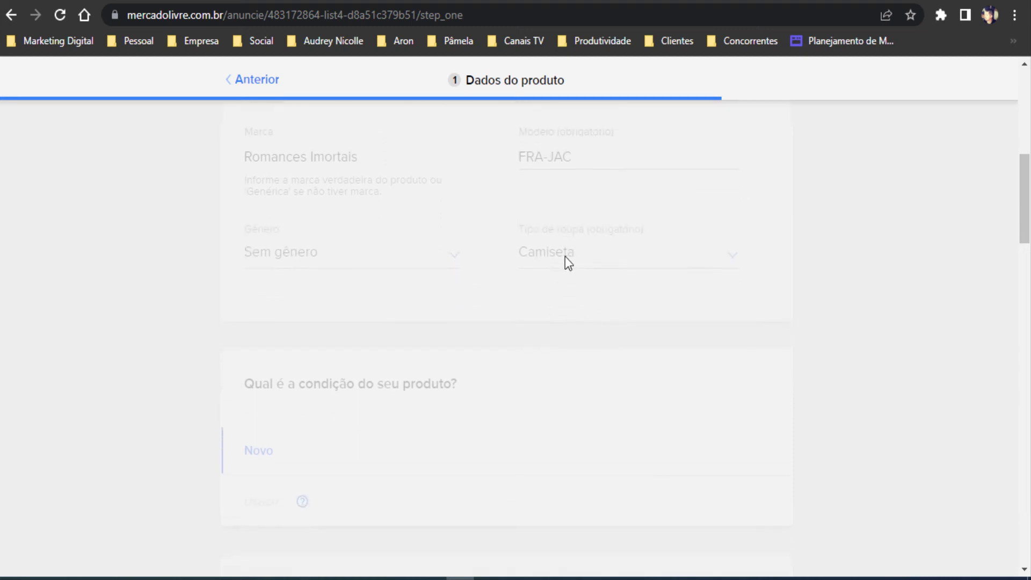
{"action": "scroll", "coordinate": [610, 253], "scroll_direction": "down", "scroll_amount": 5}
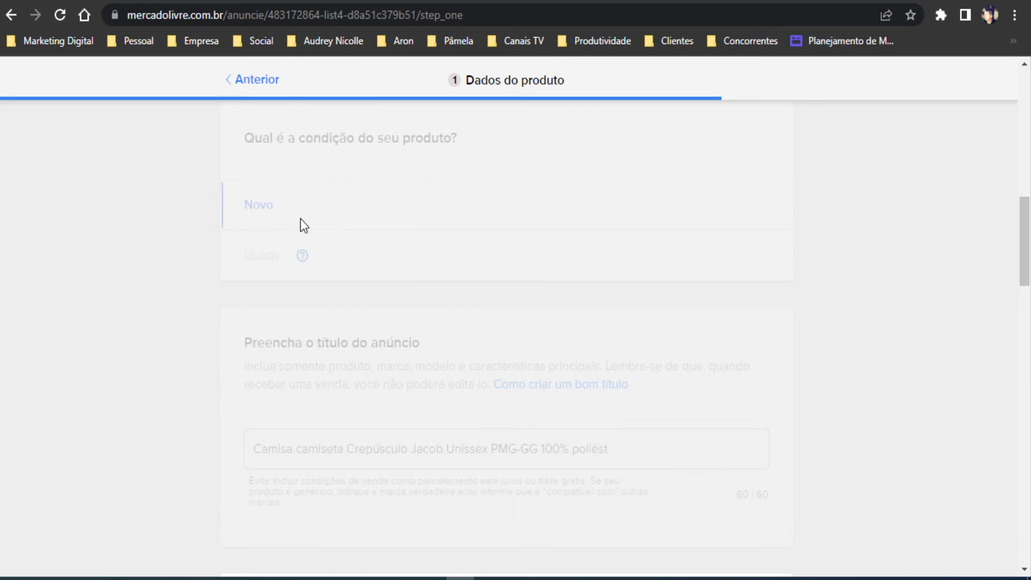
{"action": "scroll", "coordinate": [540, 174], "scroll_direction": "down", "scroll_amount": 3}
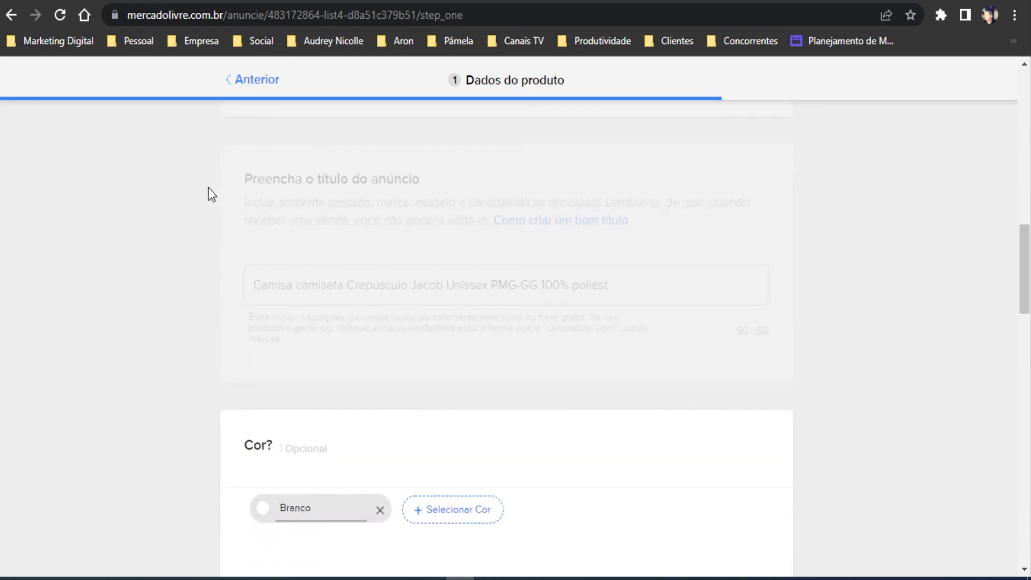
{"action": "scroll", "coordinate": [599, 287], "scroll_direction": "down", "scroll_amount": 5}
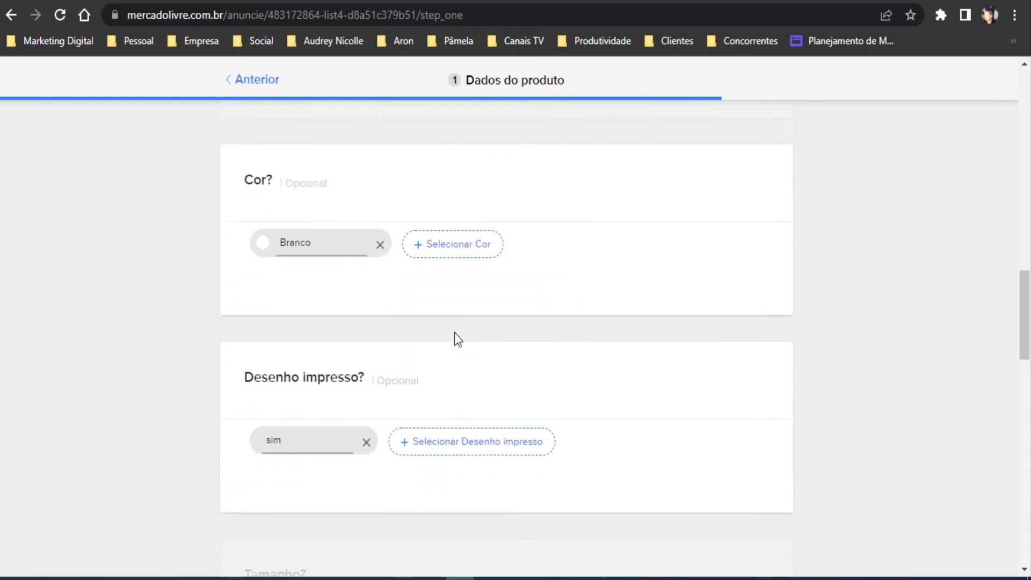
{"action": "scroll", "coordinate": [455, 335], "scroll_direction": "down", "scroll_amount": 3}
{"action": "scroll", "coordinate": [330, 255], "scroll_direction": "down", "scroll_amount": 3}
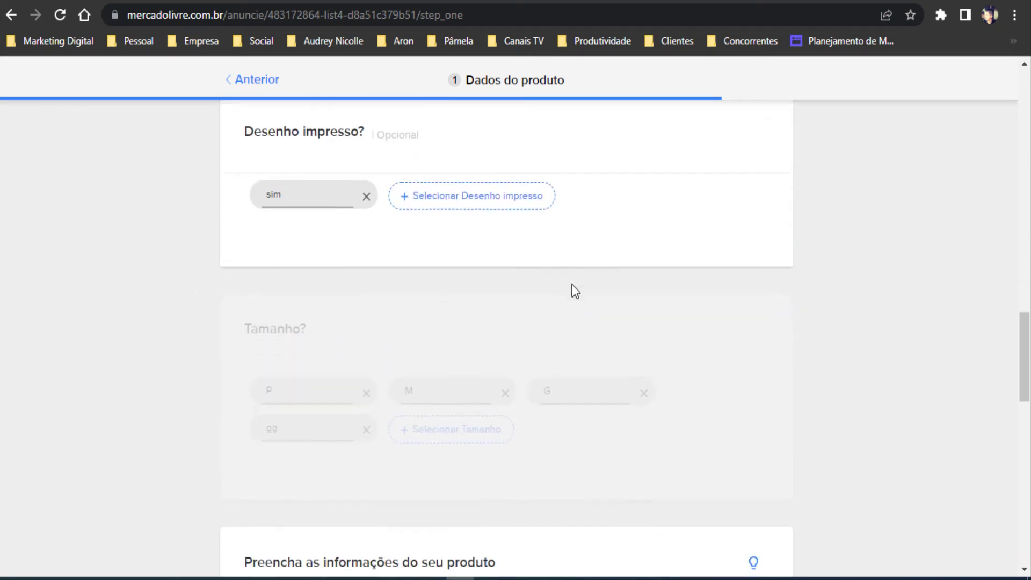
{"action": "scroll", "coordinate": [461, 349], "scroll_direction": "down", "scroll_amount": 5}
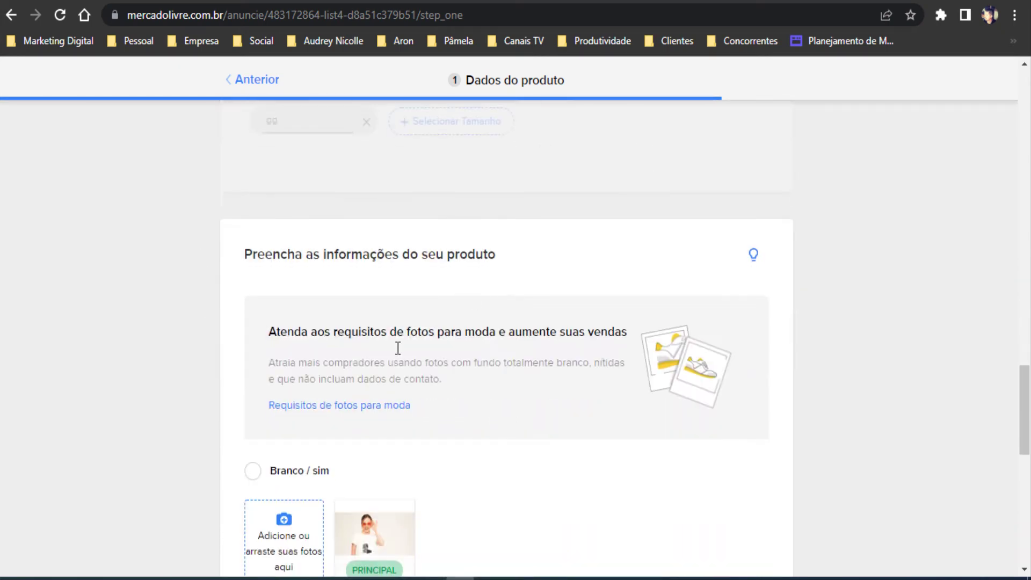
Check the Branco / sim variation's photo and the SKUs of all four sizes, and confirm the variation information.
{"action": "scroll", "coordinate": [468, 281], "scroll_direction": "down", "scroll_amount": 3}
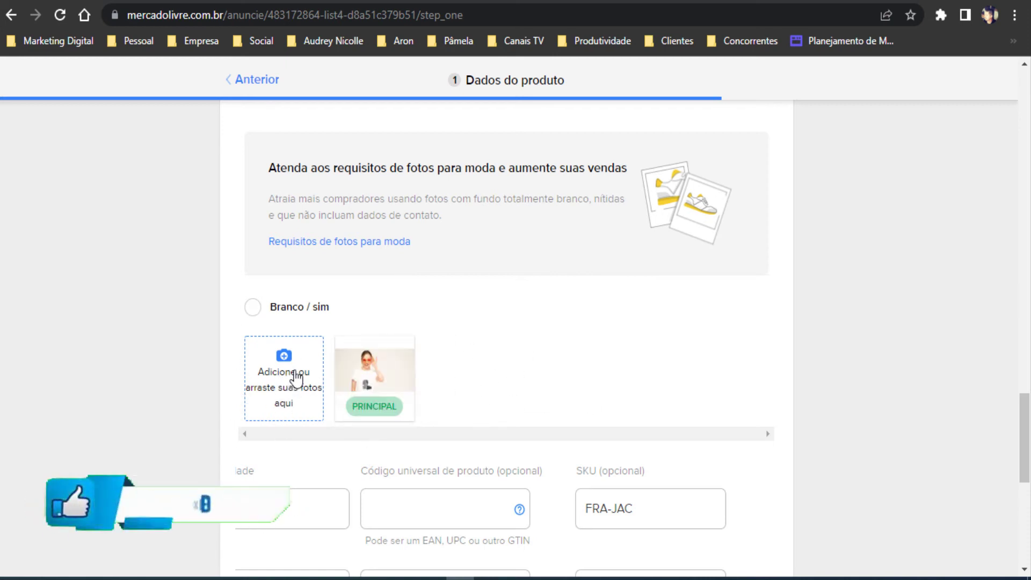
{"action": "scroll", "coordinate": [531, 375], "scroll_direction": "down", "scroll_amount": 5}
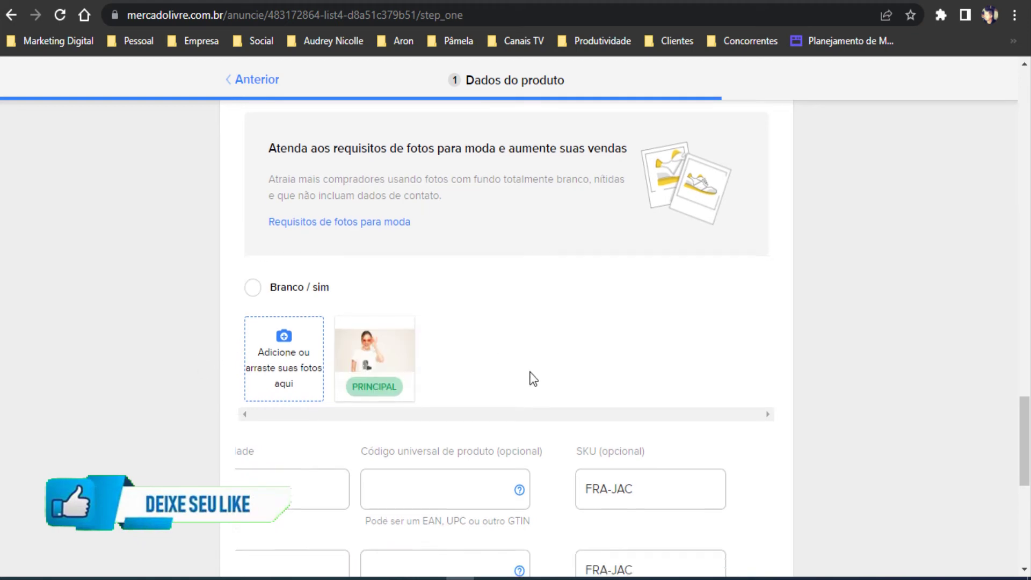
{"action": "scroll", "coordinate": [566, 434], "scroll_direction": "down", "scroll_amount": 2}
{"action": "scroll", "coordinate": [515, 421], "scroll_direction": "up", "scroll_amount": 3}
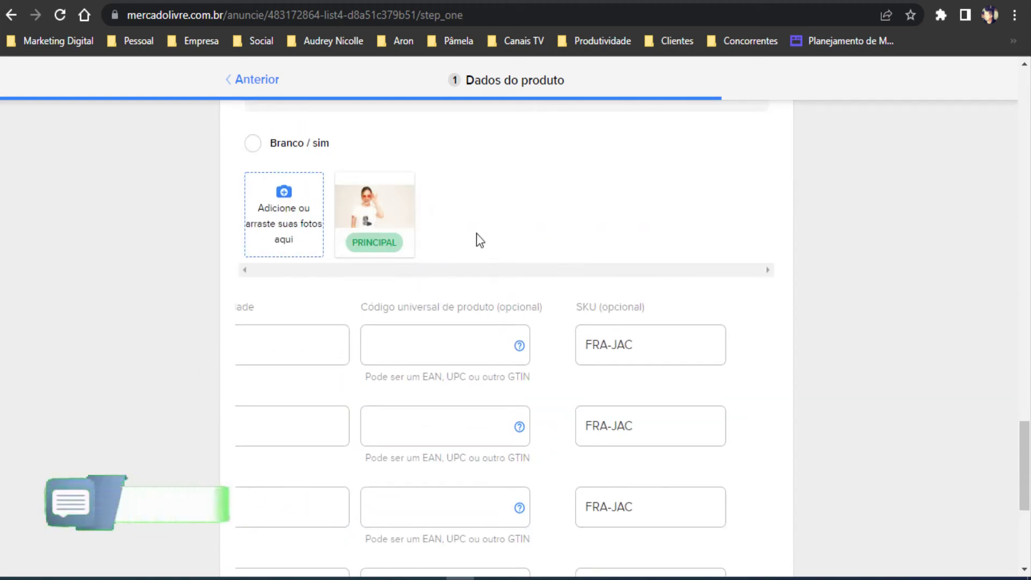
{"action": "scroll", "coordinate": [484, 309], "scroll_direction": "down", "scroll_amount": 3}
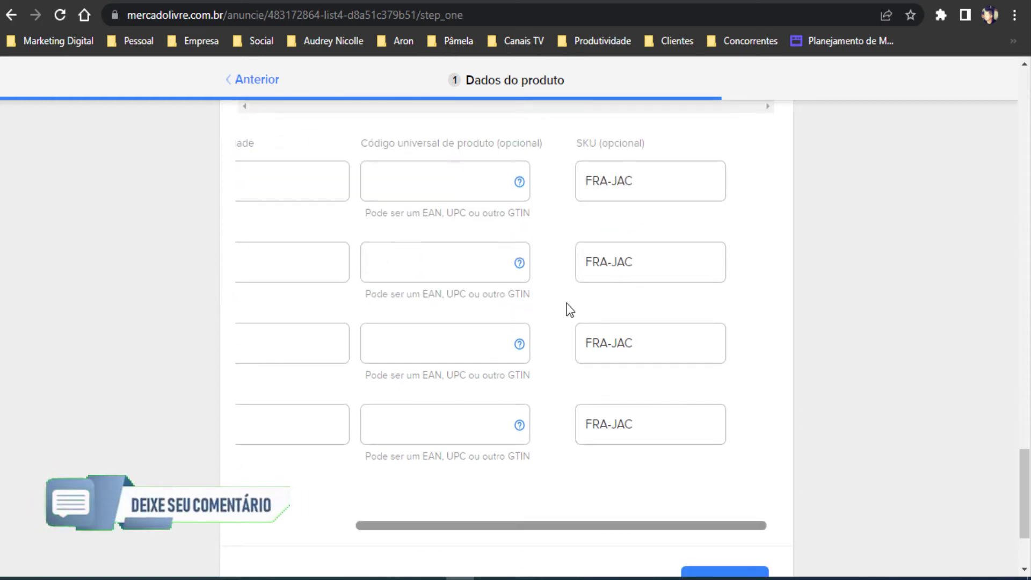
{"action": "scroll", "coordinate": [568, 306], "scroll_direction": "up", "scroll_amount": 6}
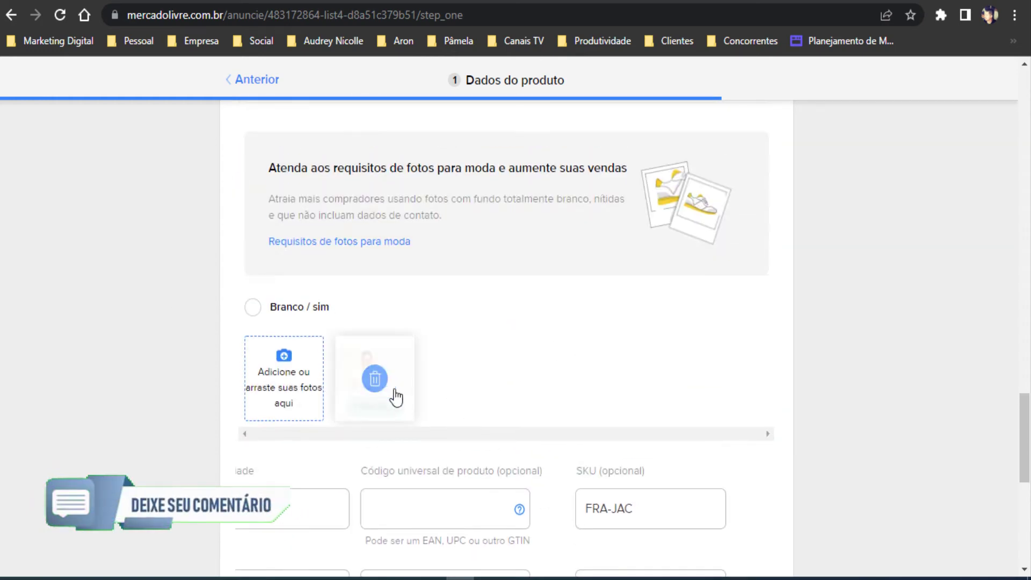
{"action": "scroll", "coordinate": [572, 382], "scroll_direction": "down", "scroll_amount": 3}
{"action": "scroll", "coordinate": [434, 287], "scroll_direction": "up", "scroll_amount": 2}
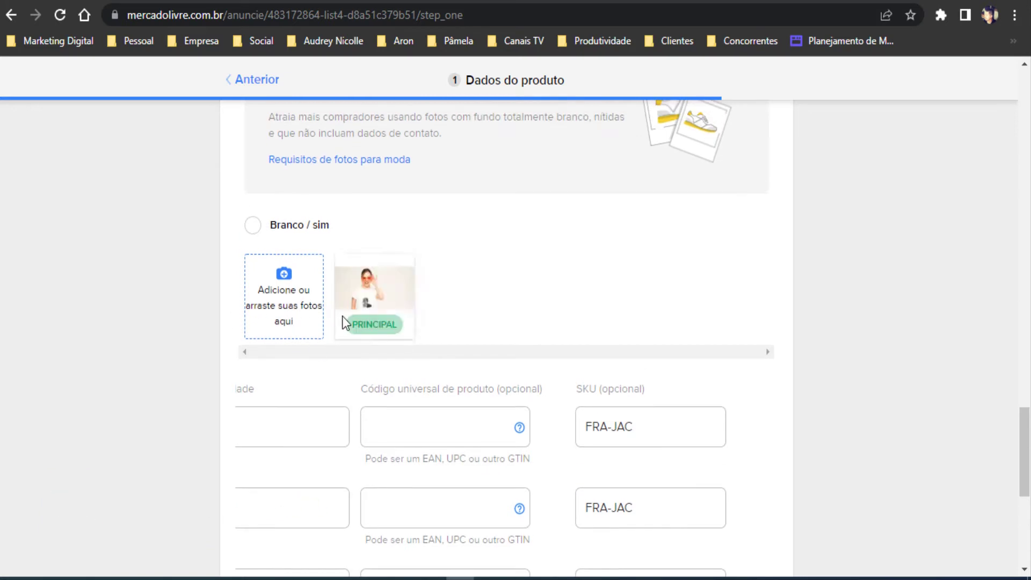
{"action": "scroll", "coordinate": [343, 318], "scroll_direction": "down", "scroll_amount": 1}
{"action": "scroll", "coordinate": [343, 318], "scroll_direction": "down", "scroll_amount": 1}
{"action": "mouse_move", "coordinate": [421, 225]}
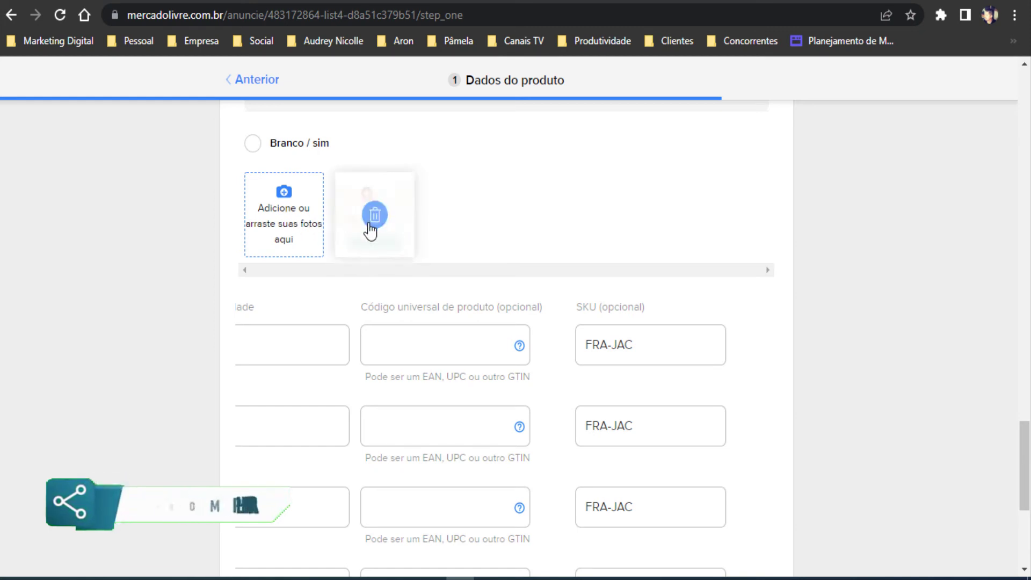
{"action": "scroll", "coordinate": [918, 550], "scroll_direction": "down", "scroll_amount": 5}
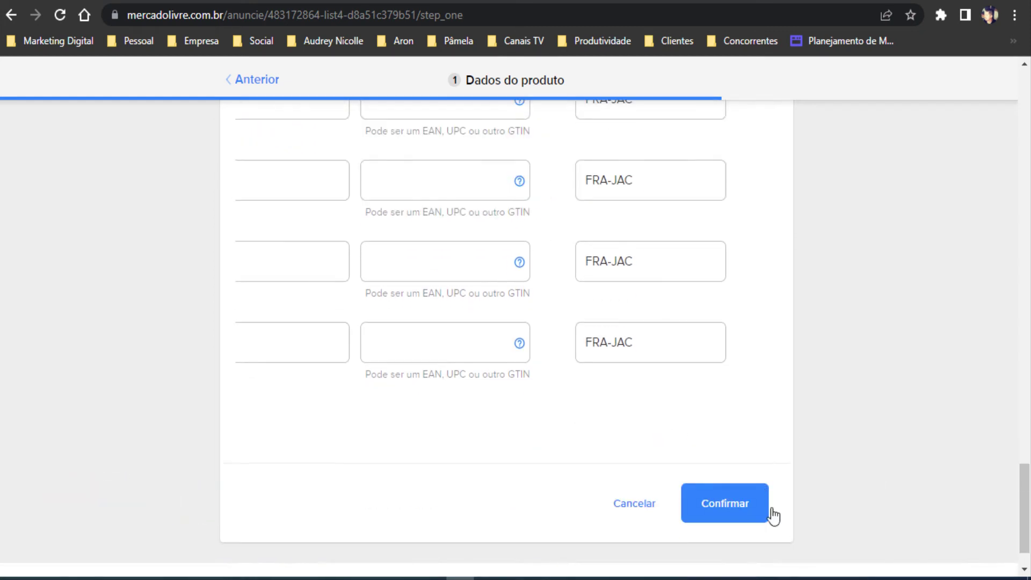
{"action": "left_click", "coordinate": [761, 519]}
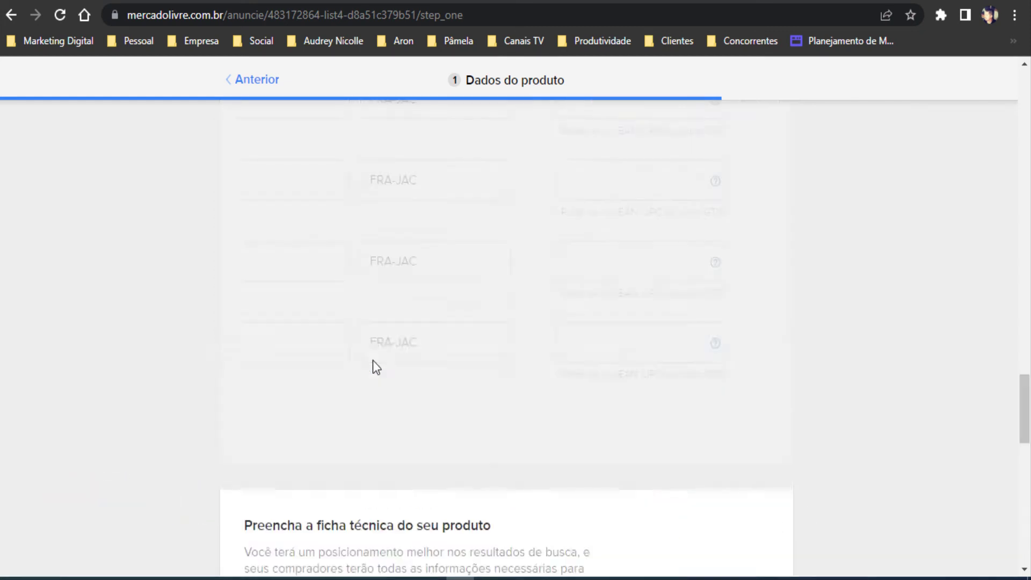
Examine the product's technical sheet section, including its introduction and the fields it asks for.
{"action": "scroll", "coordinate": [713, 310], "scroll_direction": "down", "scroll_amount": 3}
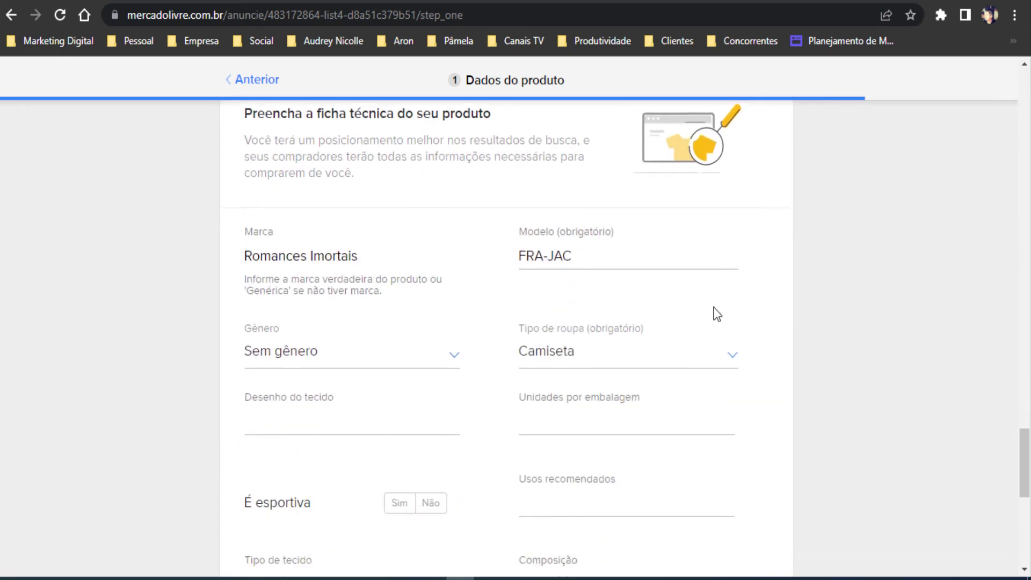
{"action": "scroll", "coordinate": [681, 368], "scroll_direction": "down", "scroll_amount": 6}
{"action": "scroll", "coordinate": [612, 347], "scroll_direction": "up", "scroll_amount": 8}
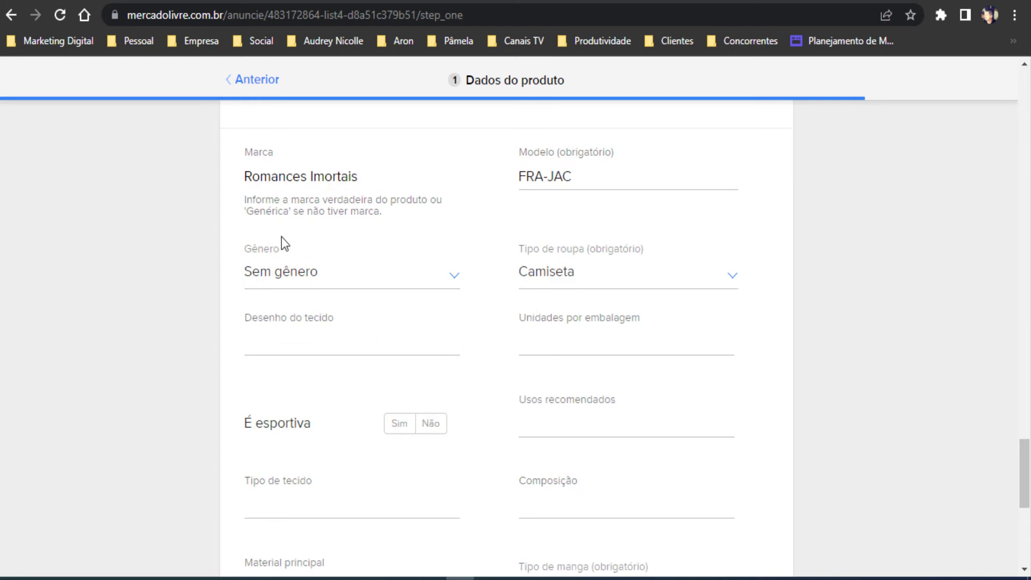
{"action": "scroll", "coordinate": [424, 236], "scroll_direction": "up", "scroll_amount": 3}
{"action": "scroll", "coordinate": [465, 263], "scroll_direction": "down", "scroll_amount": 3}
{"action": "scroll", "coordinate": [465, 259], "scroll_direction": "up", "scroll_amount": 3}
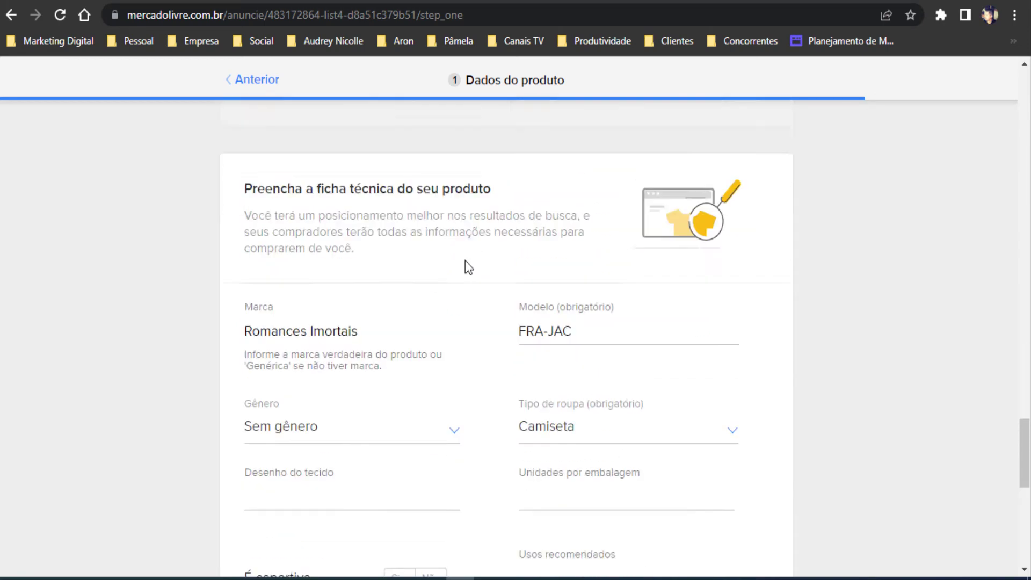
{"action": "scroll", "coordinate": [465, 261], "scroll_direction": "up", "scroll_amount": 2}
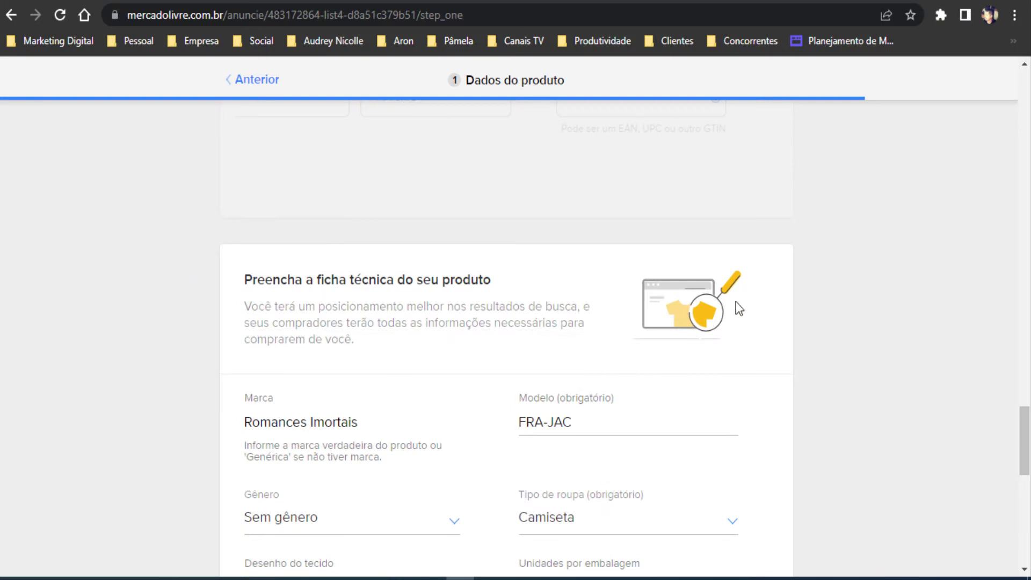
{"action": "scroll", "coordinate": [792, 304], "scroll_direction": "up", "scroll_amount": 6}
{"action": "scroll", "coordinate": [791, 304], "scroll_direction": "down", "scroll_amount": 2}
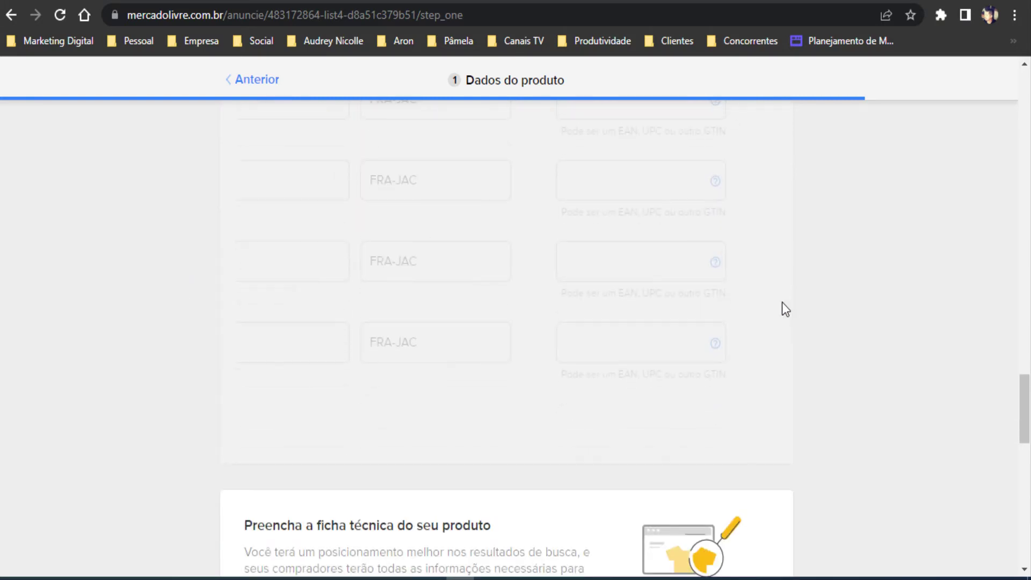
{"action": "scroll", "coordinate": [409, 185], "scroll_direction": "up", "scroll_amount": 2}
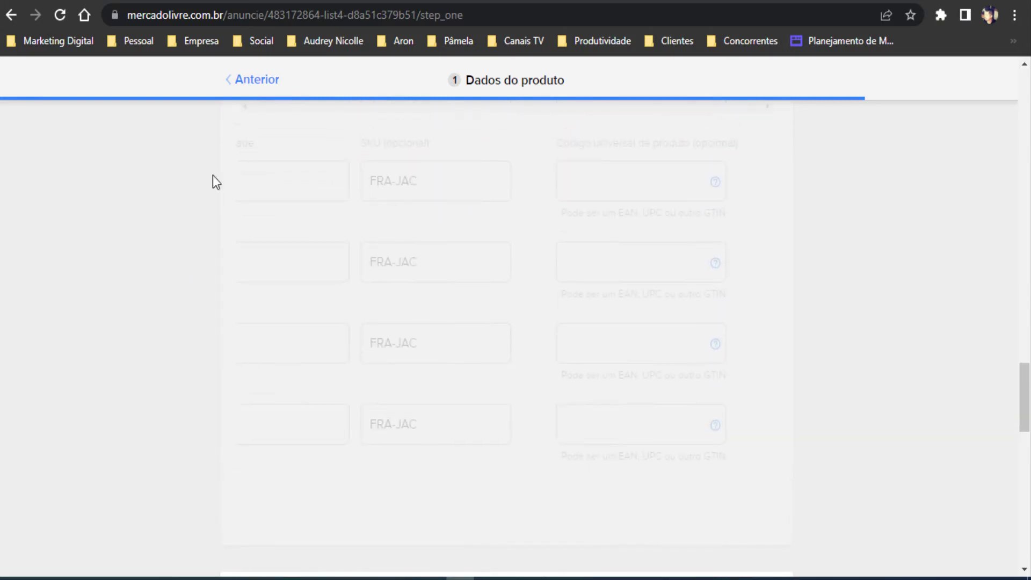
{"action": "scroll", "coordinate": [625, 246], "scroll_direction": "down", "scroll_amount": 9}
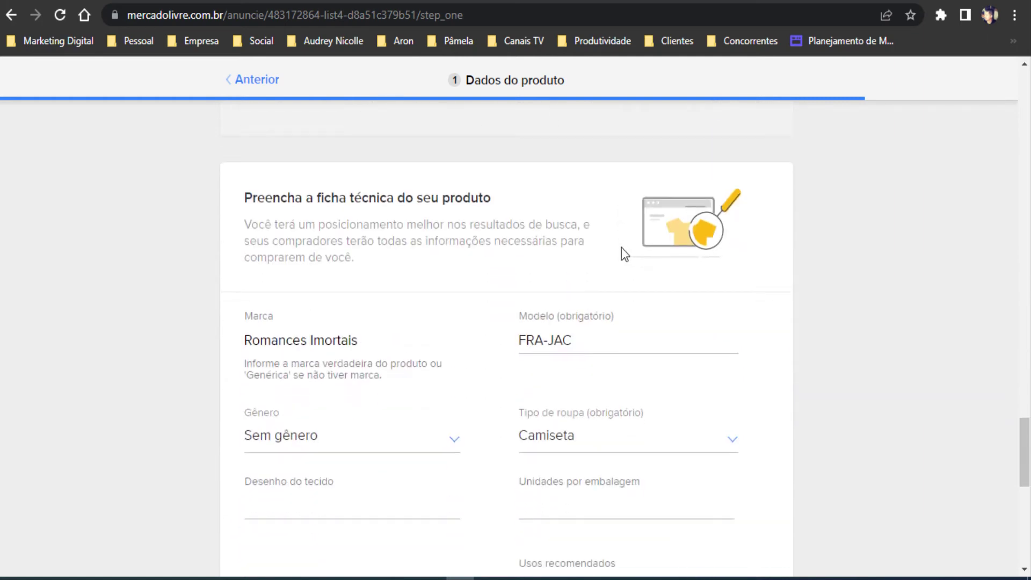
{"action": "left_click_drag", "start_coordinate": [355, 258], "coordinate": [440, 201]}
{"action": "left_click", "coordinate": [440, 200]}
{"action": "scroll", "coordinate": [920, 285], "scroll_direction": "down", "scroll_amount": 2}
{"action": "scroll", "coordinate": [857, 335], "scroll_direction": "down", "scroll_amount": 2}
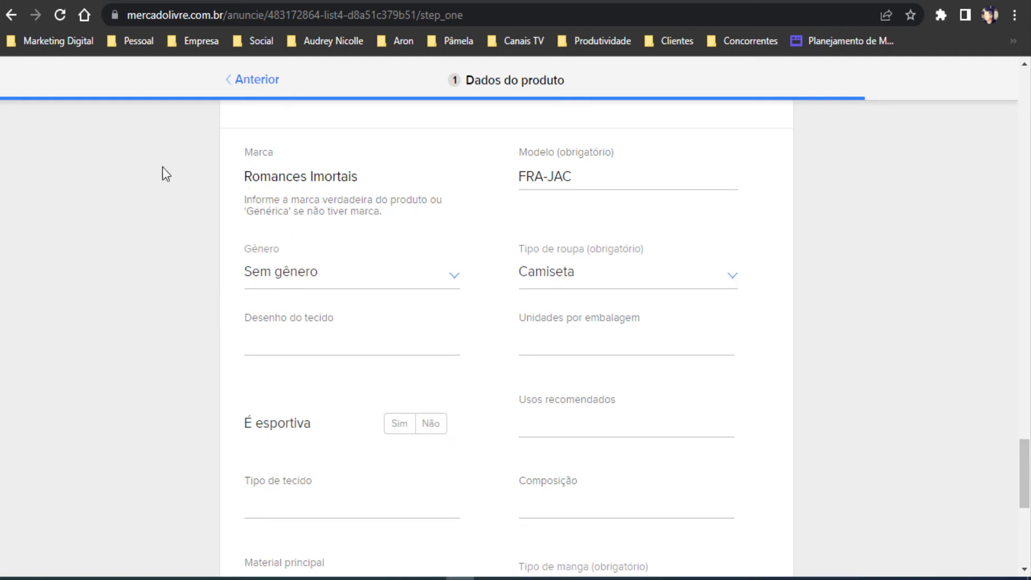
Check the technical sheet's model, and look through the available gender and clothing type options without changing them.
{"action": "left_click", "coordinate": [591, 181]}
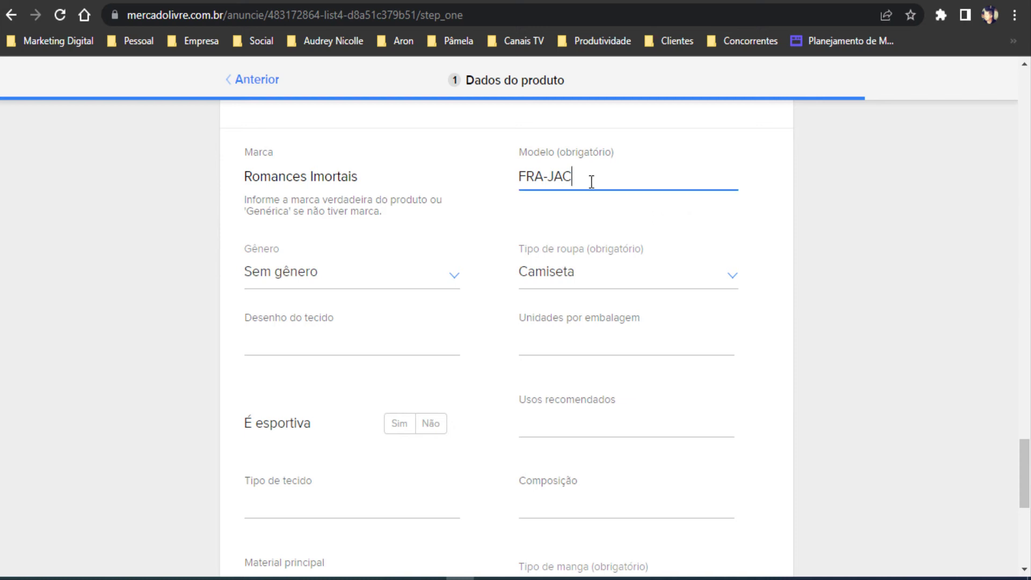
{"action": "double_click", "coordinate": [536, 177]}
{"action": "left_click_drag", "start_coordinate": [554, 177], "coordinate": [571, 184]}
{"action": "scroll", "coordinate": [839, 243], "scroll_direction": "down", "scroll_amount": 2}
{"action": "left_click", "coordinate": [277, 196]}
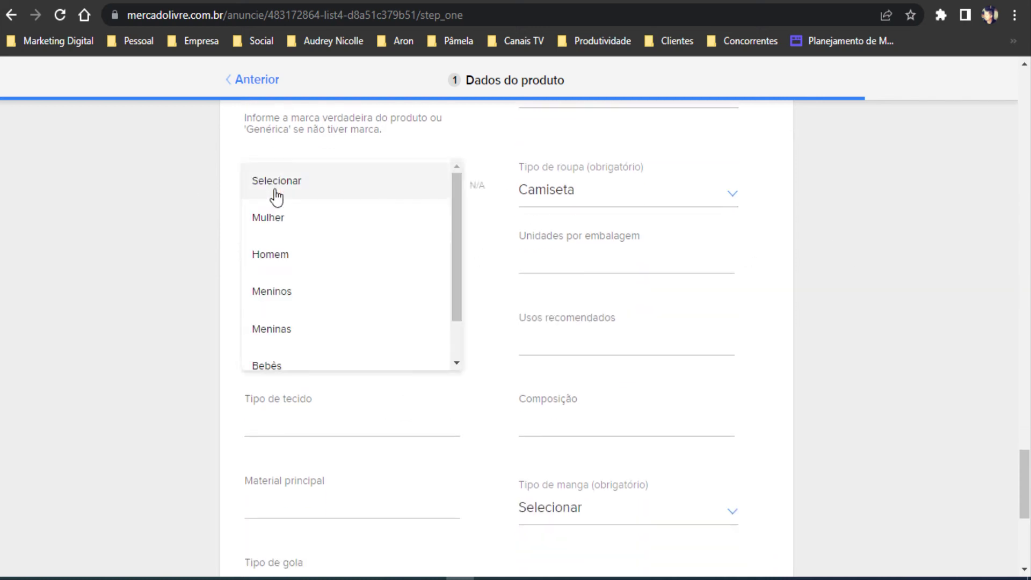
{"action": "left_click", "coordinate": [863, 300]}
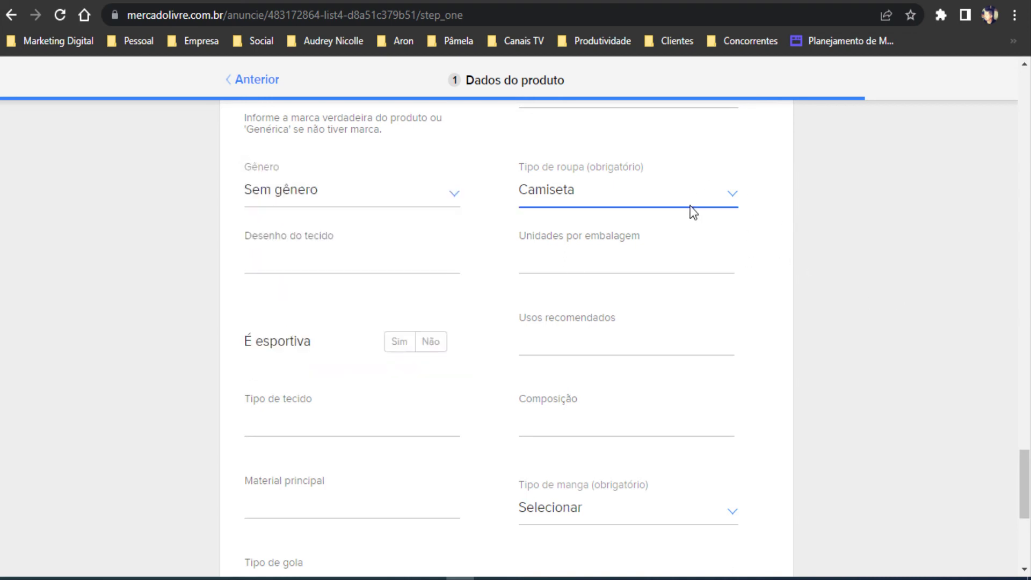
{"action": "left_click", "coordinate": [725, 205]}
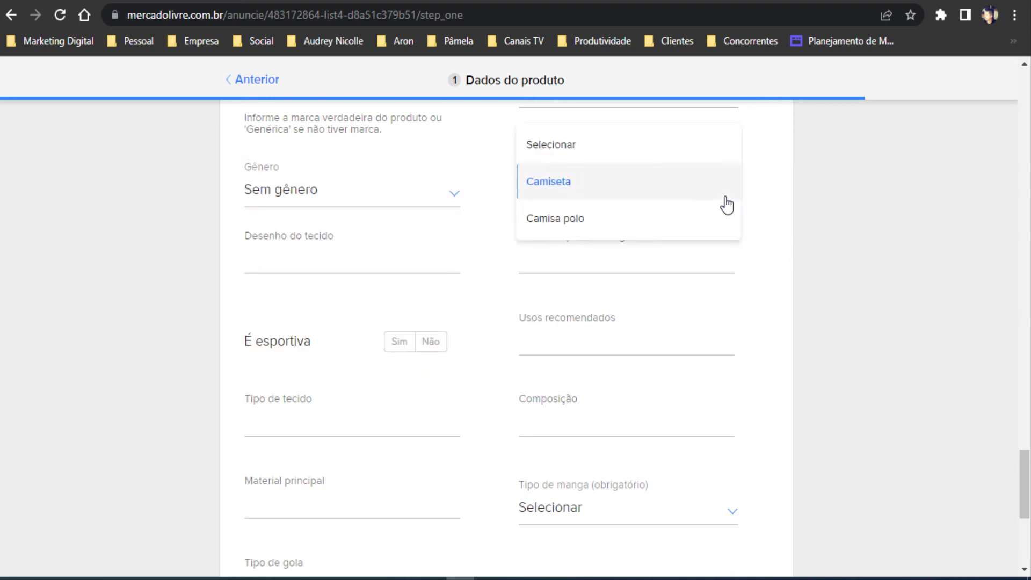
{"action": "left_click", "coordinate": [830, 244]}
{"action": "scroll", "coordinate": [328, 254], "scroll_direction": "down", "scroll_amount": 2}
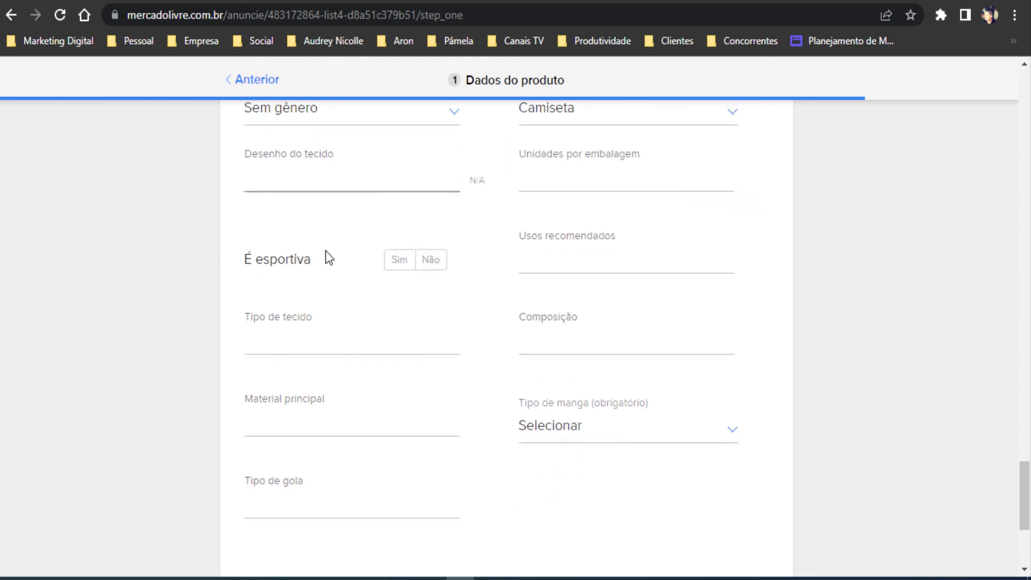
Try Liso as the fabric design (Desenho do tecido), and mark that field as not applicable instead.
{"action": "left_click", "coordinate": [325, 180]}
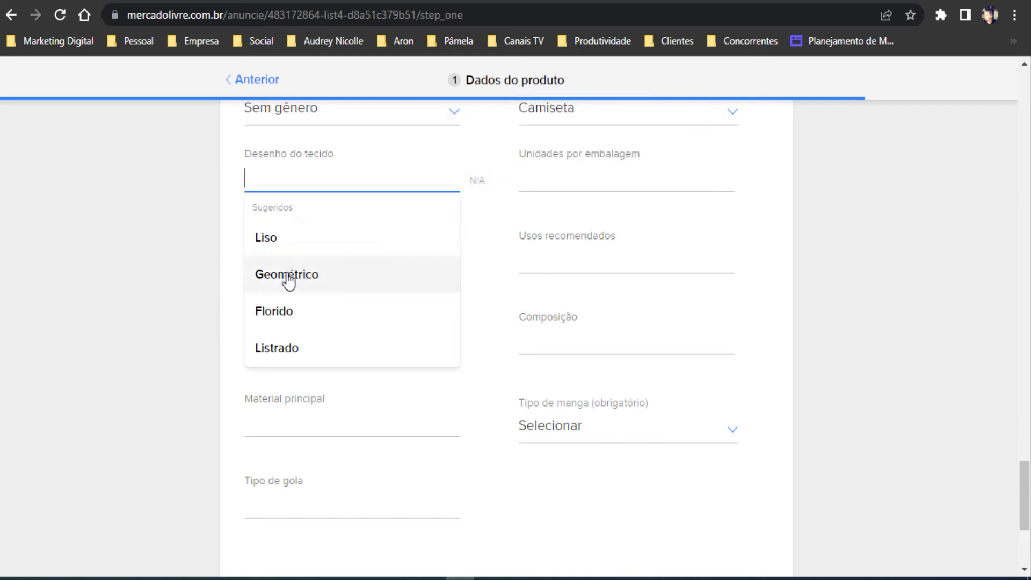
{"action": "left_click", "coordinate": [285, 247]}
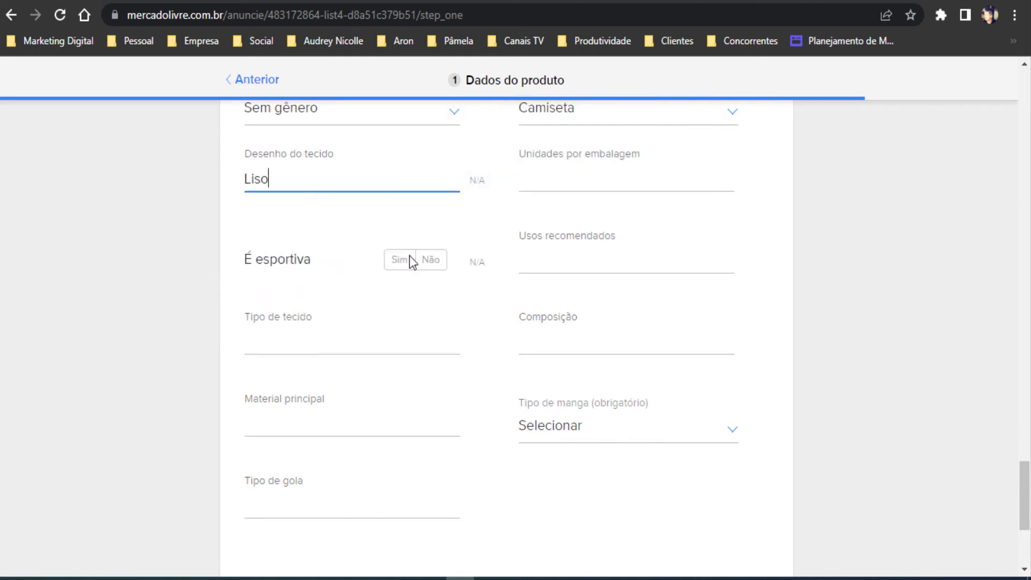
{"action": "left_click", "coordinate": [477, 182]}
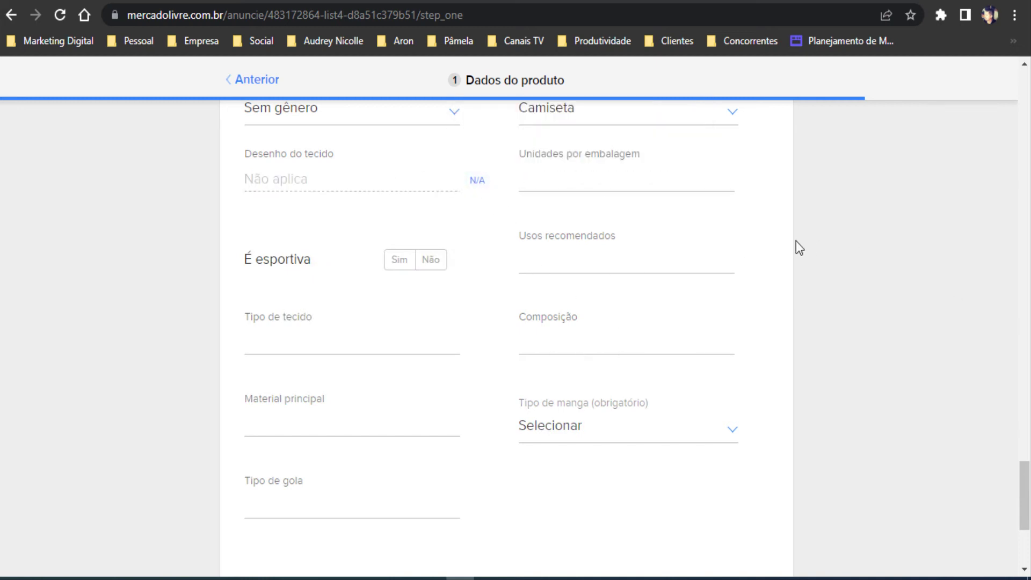
{"action": "scroll", "coordinate": [534, 274], "scroll_direction": "up", "scroll_amount": 6}
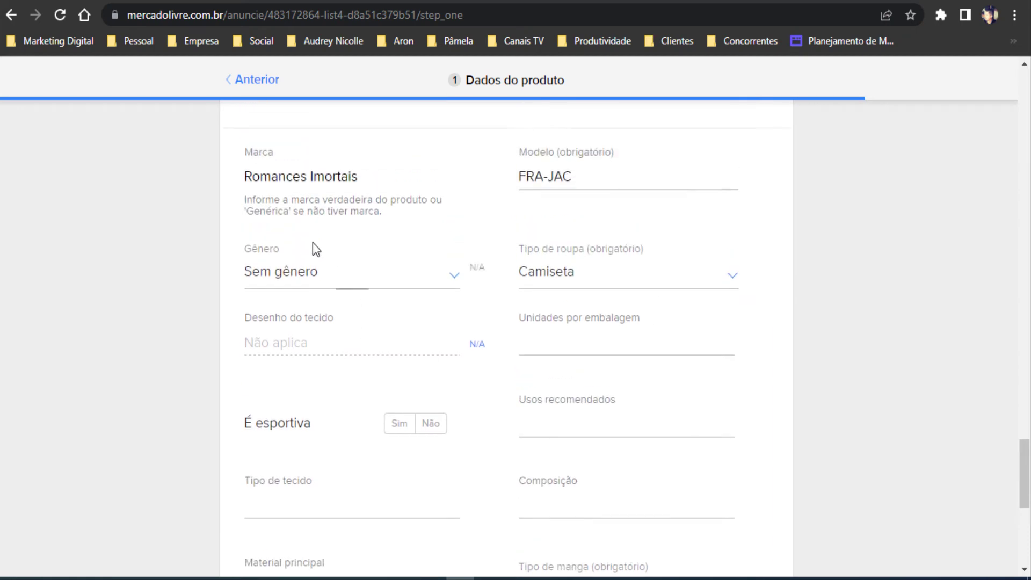
{"action": "left_click_drag", "start_coordinate": [291, 197], "coordinate": [500, 210]}
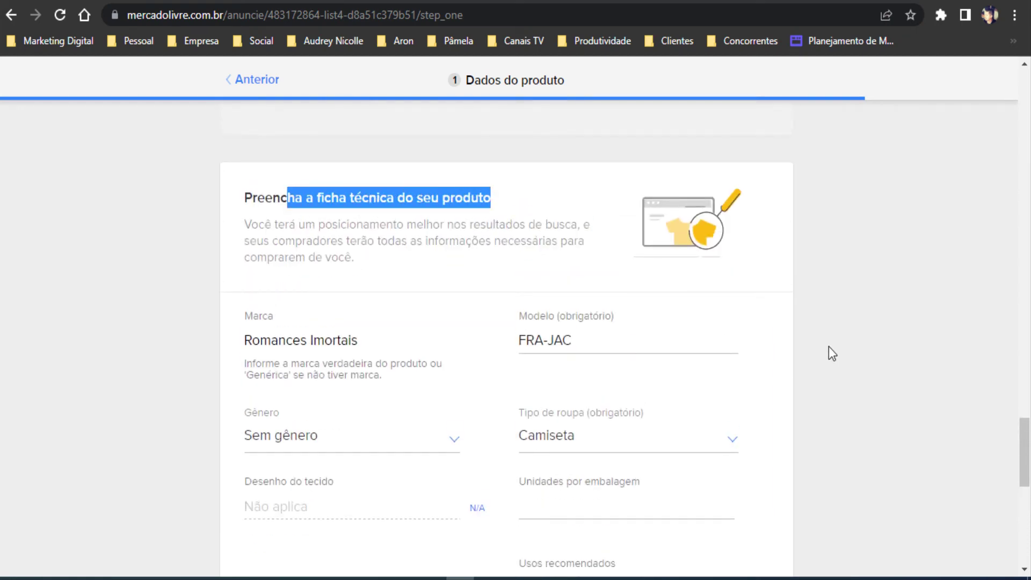
{"action": "scroll", "coordinate": [830, 346], "scroll_direction": "down", "scroll_amount": 3}
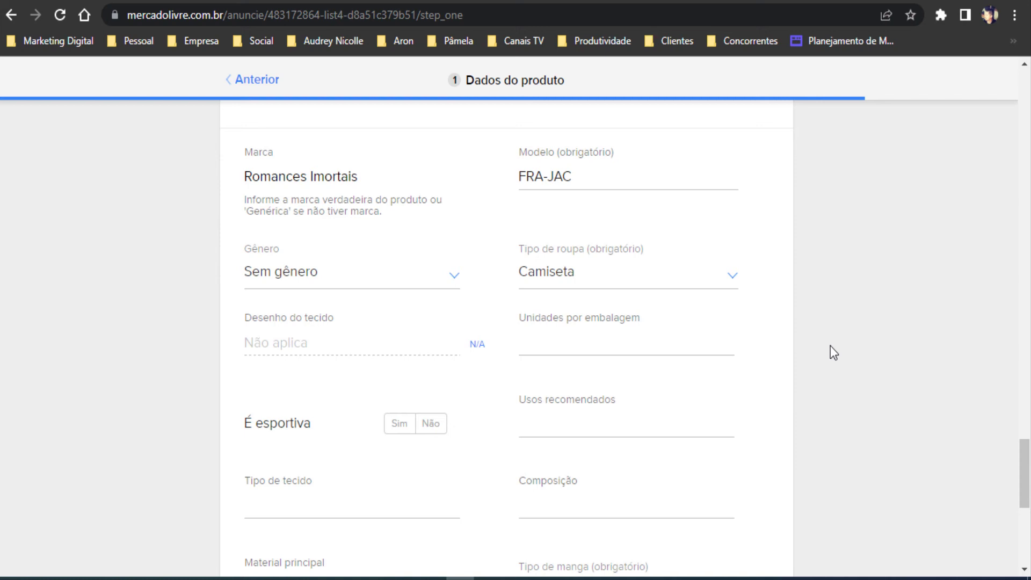
Set the technical sheet's units per package (Unidades por embalagem) to 1.
{"action": "scroll", "coordinate": [389, 268], "scroll_direction": "up", "scroll_amount": 3}
{"action": "left_click_drag", "start_coordinate": [331, 205], "coordinate": [398, 206]}
{"action": "left_click", "coordinate": [903, 388]}
{"action": "scroll", "coordinate": [903, 388], "scroll_direction": "down", "scroll_amount": 5}
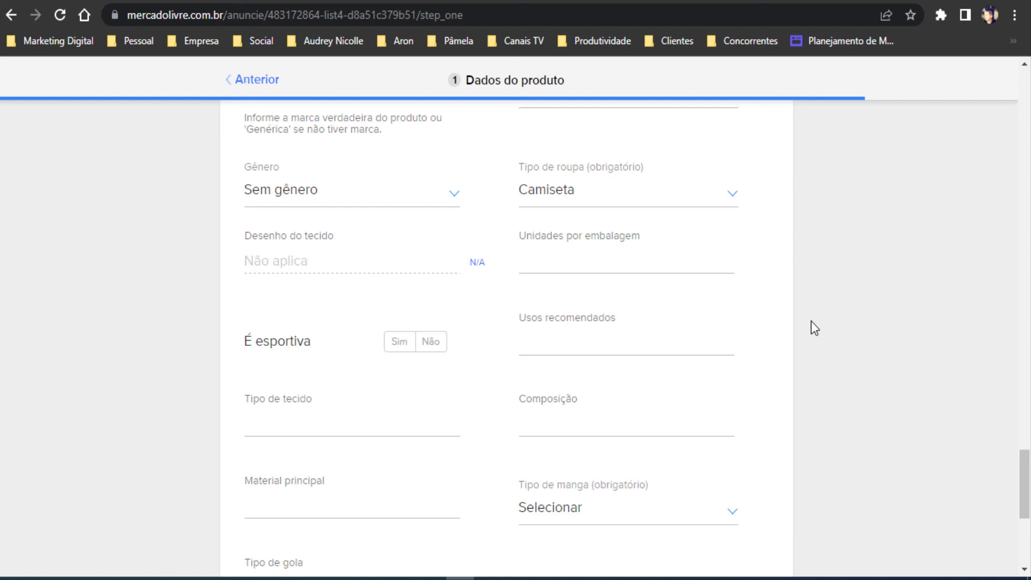
{"action": "left_click", "coordinate": [626, 269]}
{"action": "type", "text": "1"}
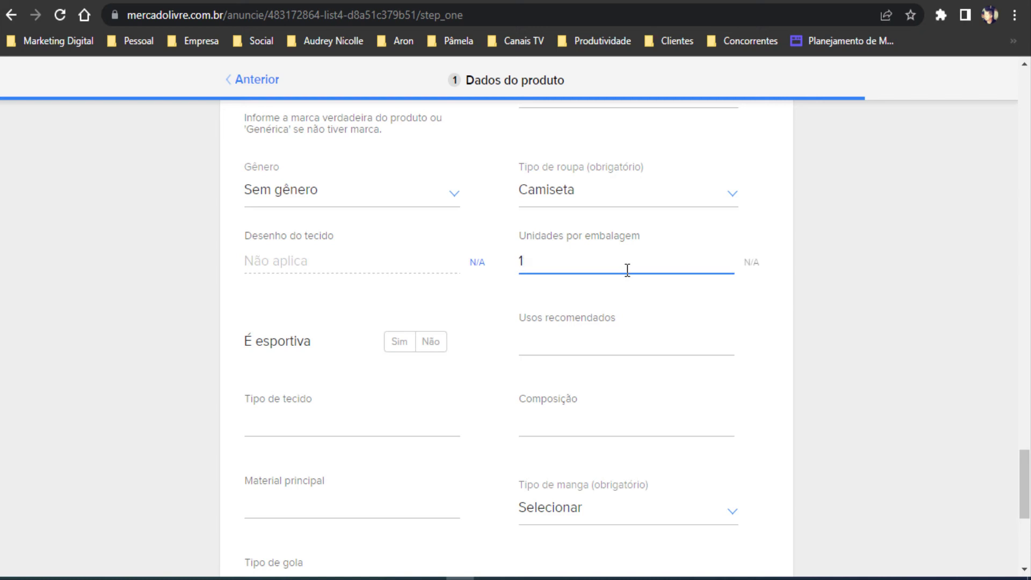
{"action": "left_click", "coordinate": [837, 368]}
Set É esportiva to Não and mark the recommended uses (Usos recomendados) as not applicable.
{"action": "scroll", "coordinate": [849, 372], "scroll_direction": "down", "scroll_amount": 1}
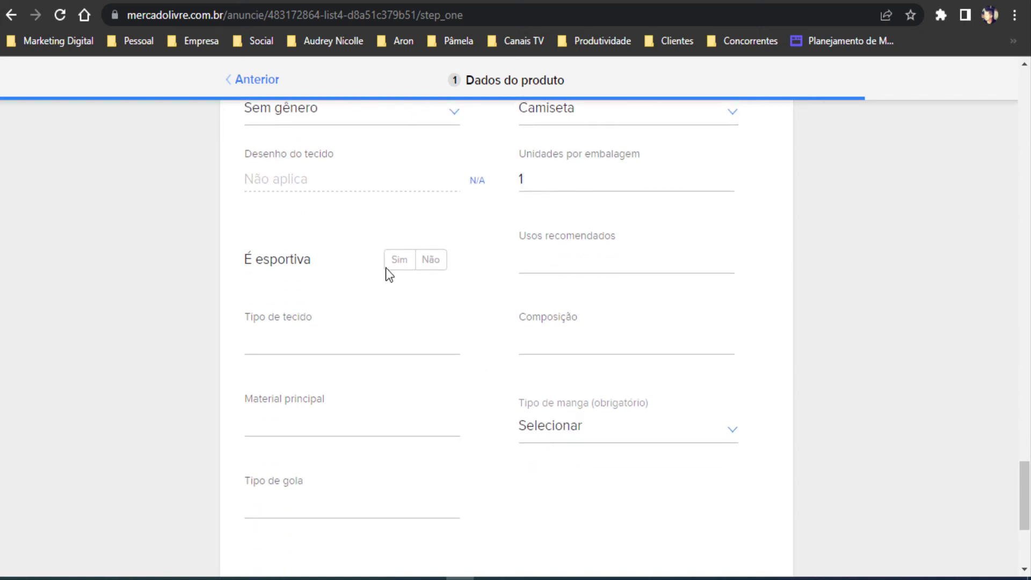
{"action": "left_click", "coordinate": [401, 263]}
{"action": "left_click", "coordinate": [427, 263]}
{"action": "scroll", "coordinate": [783, 295], "scroll_direction": "down", "scroll_amount": 3}
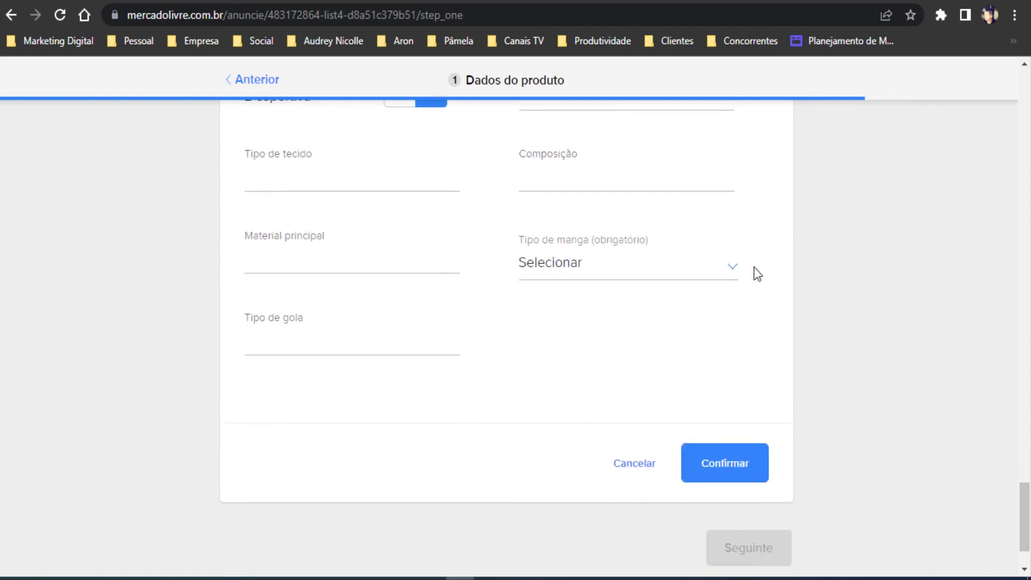
{"action": "scroll", "coordinate": [754, 266], "scroll_direction": "up", "scroll_amount": 3}
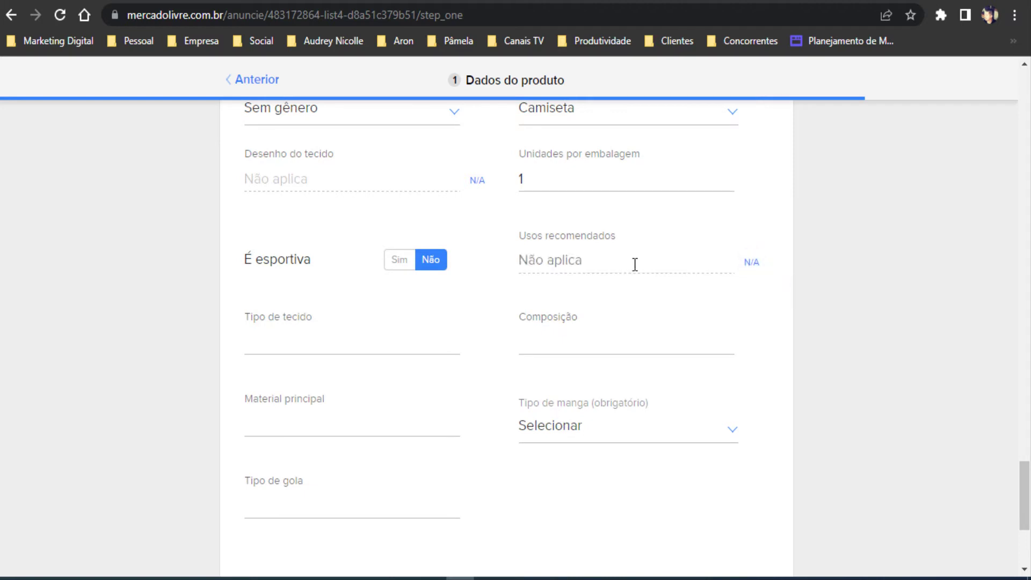
{"action": "left_click", "coordinate": [634, 264]}
{"action": "left_click", "coordinate": [751, 262]}
Enter Poliéster as both the fabric type (Tipo de tecido) and the composition (Composição).
{"action": "scroll", "coordinate": [864, 375], "scroll_direction": "down", "scroll_amount": 3}
{"action": "left_click", "coordinate": [293, 192]}
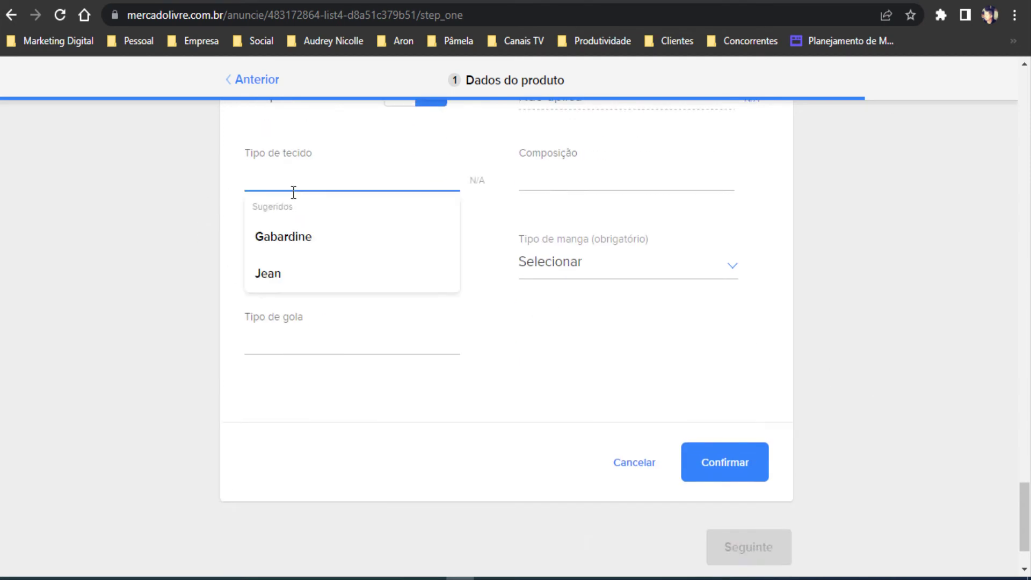
{"action": "type", "text": "pOLS"}
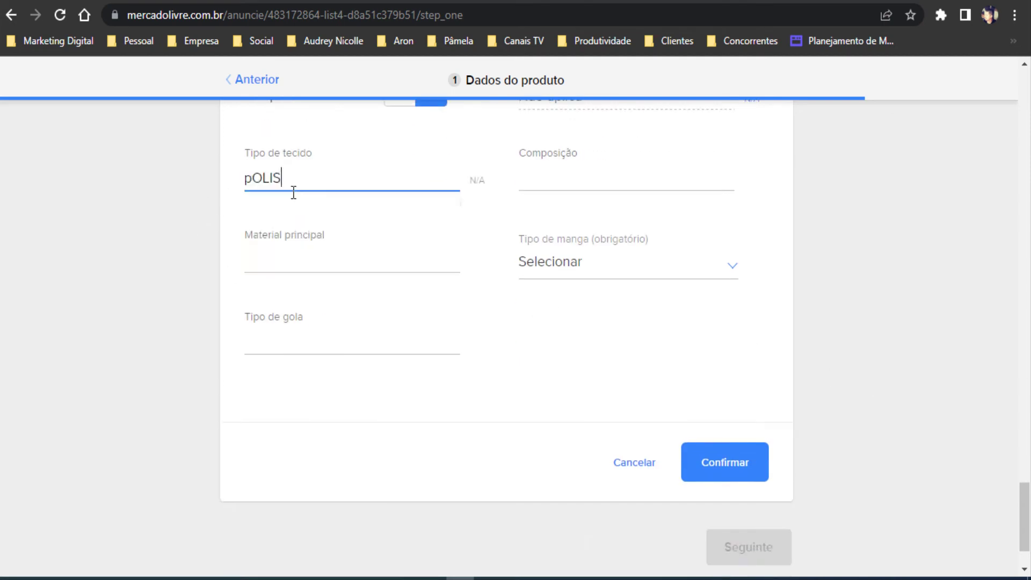
{"action": "key", "text": "BackSpace"}
{"action": "key", "text": "BackSpace"}
{"action": "key", "text": "BackSpace"}
{"action": "key", "text": "BackSpace"}
{"action": "type", "text": "Polisé"}
{"action": "key", "text": "BackSpace"}
{"action": "key", "text": "BackSpace"}
{"action": "type", "text": "éster"}
{"action": "key", "text": "Tab"}
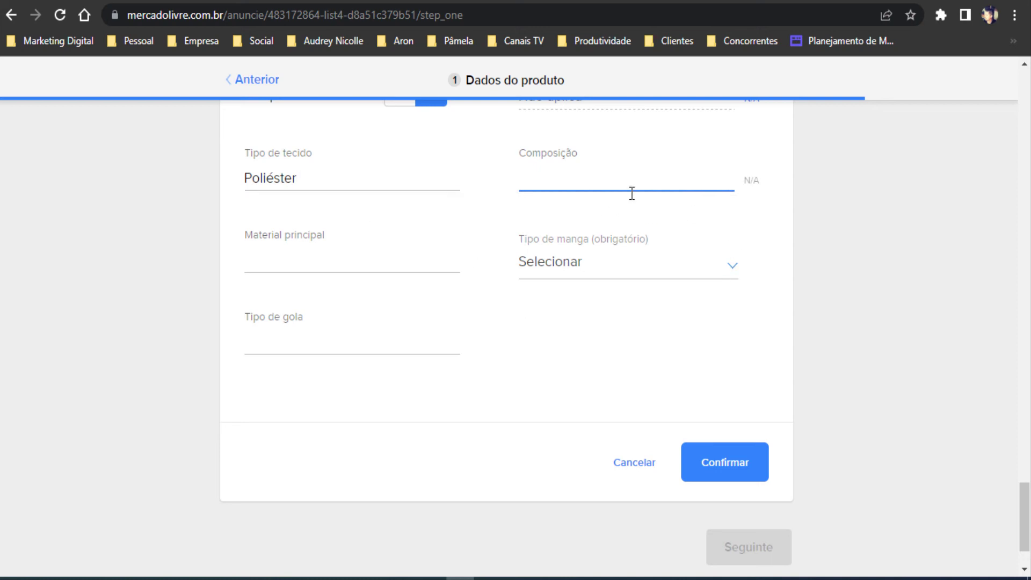
{"action": "type", "text": "Poliséster"}
Choose Poliéster as the main material (Material principal) and Curta as the sleeve type (Tipo de manga).
{"action": "scroll", "coordinate": [633, 193], "scroll_direction": "down", "scroll_amount": 2}
{"action": "left_click", "coordinate": [327, 185]}
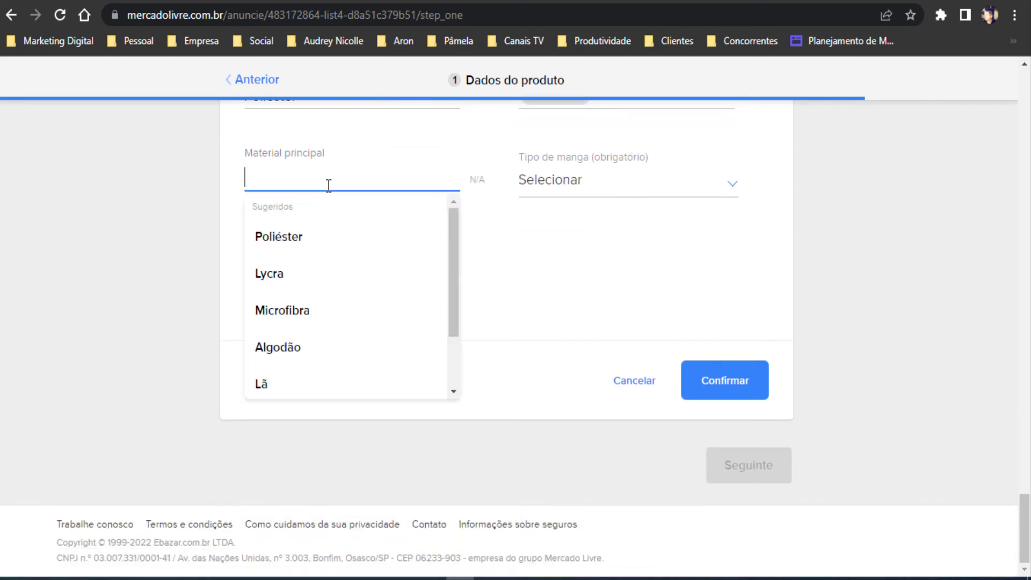
{"action": "left_click", "coordinate": [318, 236]}
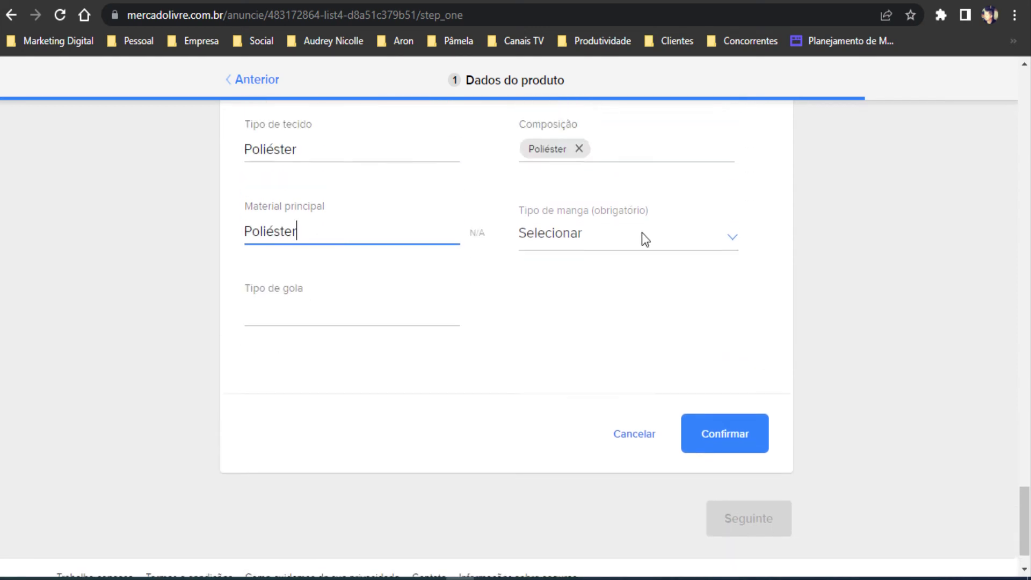
{"action": "left_click", "coordinate": [622, 272]}
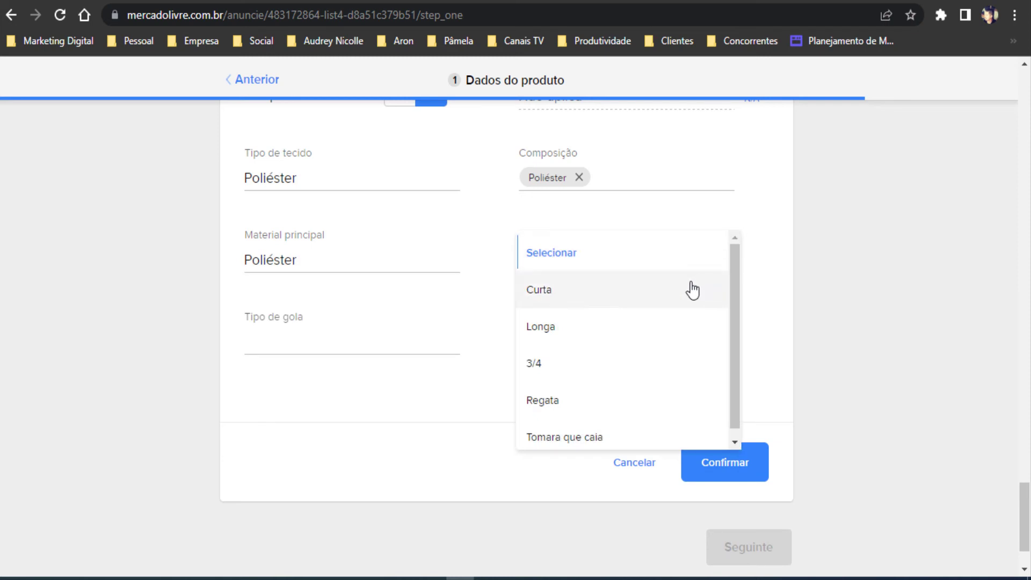
{"action": "left_click", "coordinate": [545, 289]}
Enter redonda as the collar type (Tipo de gola) and confirm the technical sheet.
{"action": "left_click", "coordinate": [288, 341]}
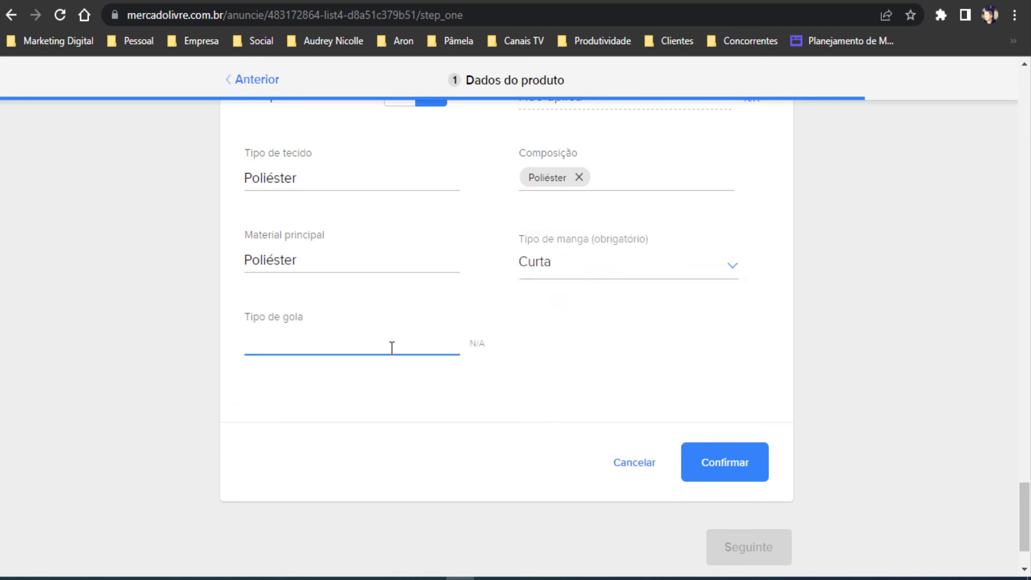
{"action": "type", "text": "c"}
{"action": "type", "text": "redonda"}
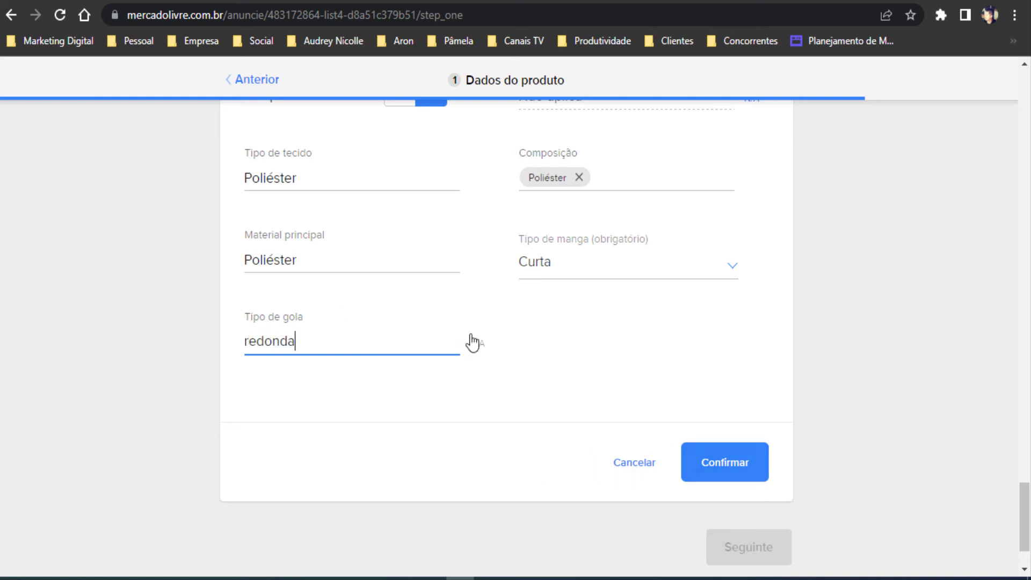
{"action": "left_click", "coordinate": [709, 463]}
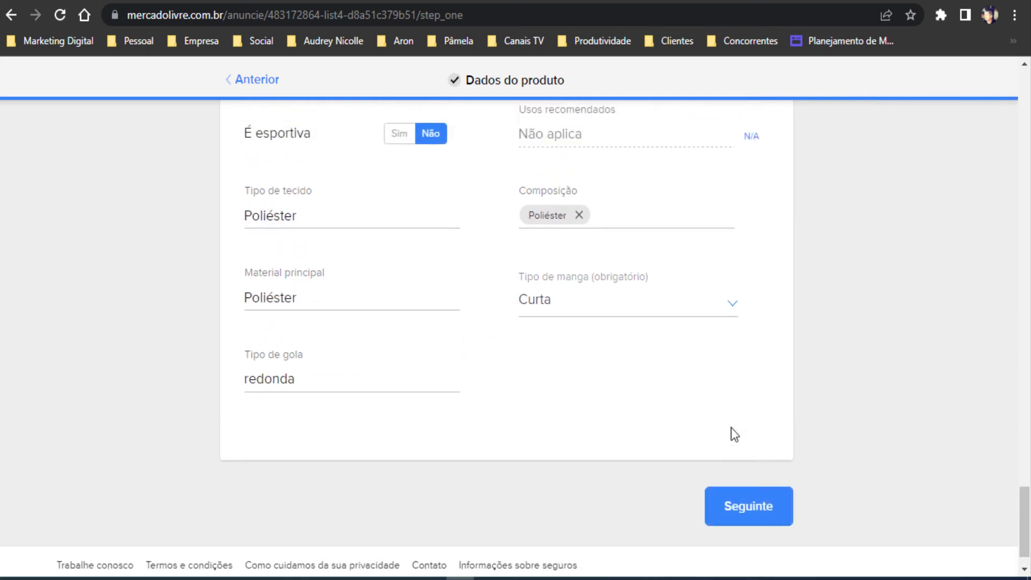
Continue to the sales conditions stage, set the price to R$ 78 and confirm it.
{"action": "left_click", "coordinate": [748, 517]}
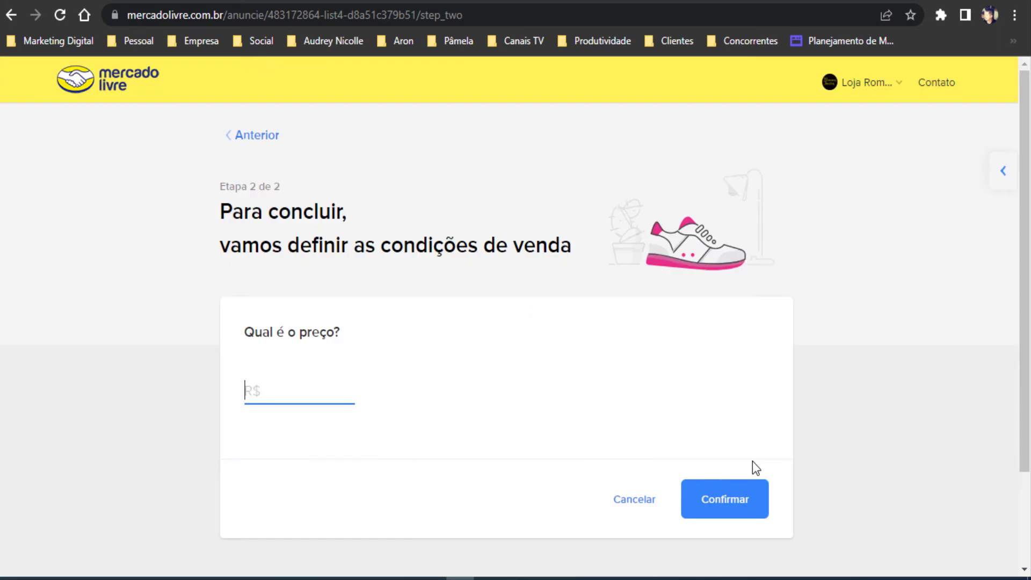
{"action": "scroll", "coordinate": [377, 341], "scroll_direction": "down", "scroll_amount": 2}
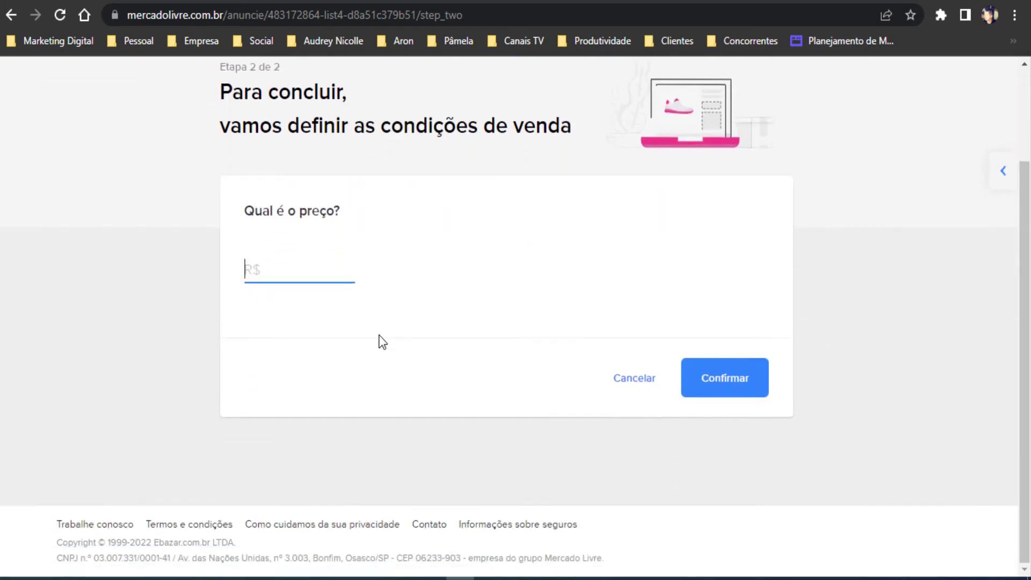
{"action": "type", "text": "78"}
{"action": "left_click", "coordinate": [713, 379]}
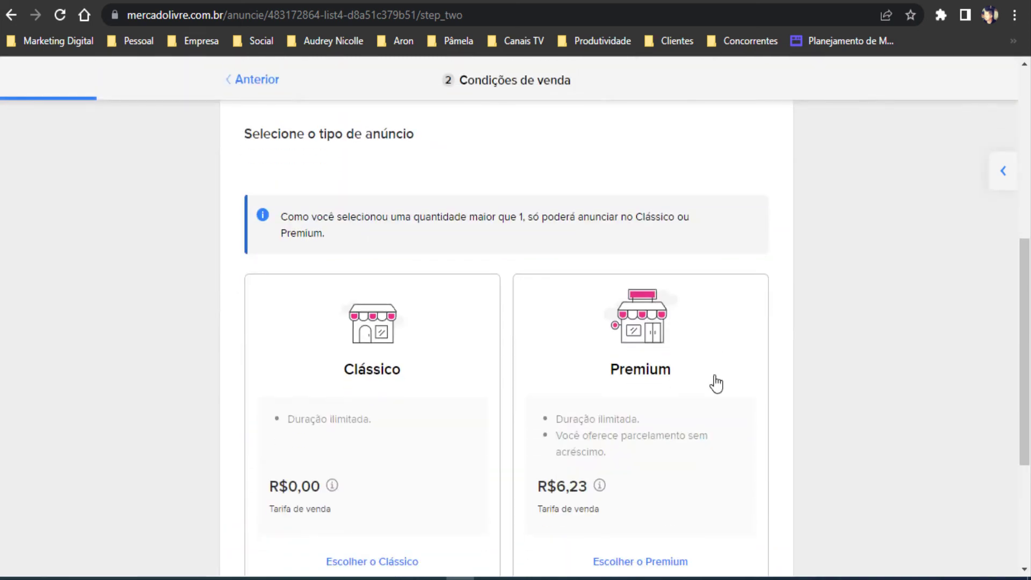
Compare the Clássico and Premium listing types, including their benefits and selling fees, against the entered price.
{"action": "scroll", "coordinate": [994, 420], "scroll_direction": "down", "scroll_amount": 3}
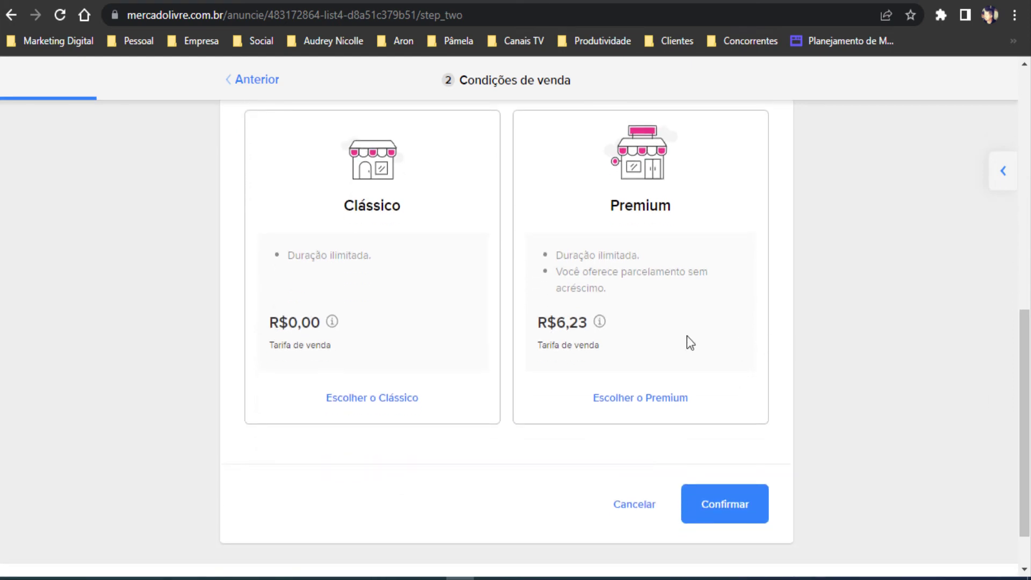
{"action": "scroll", "coordinate": [402, 193], "scroll_direction": "up", "scroll_amount": 5}
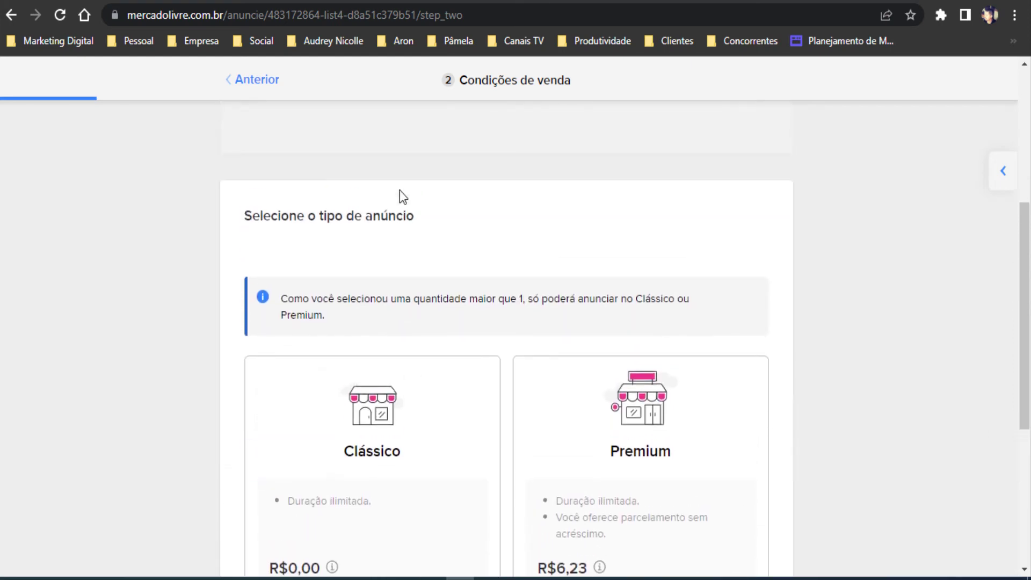
{"action": "scroll", "coordinate": [370, 199], "scroll_direction": "up", "scroll_amount": 3}
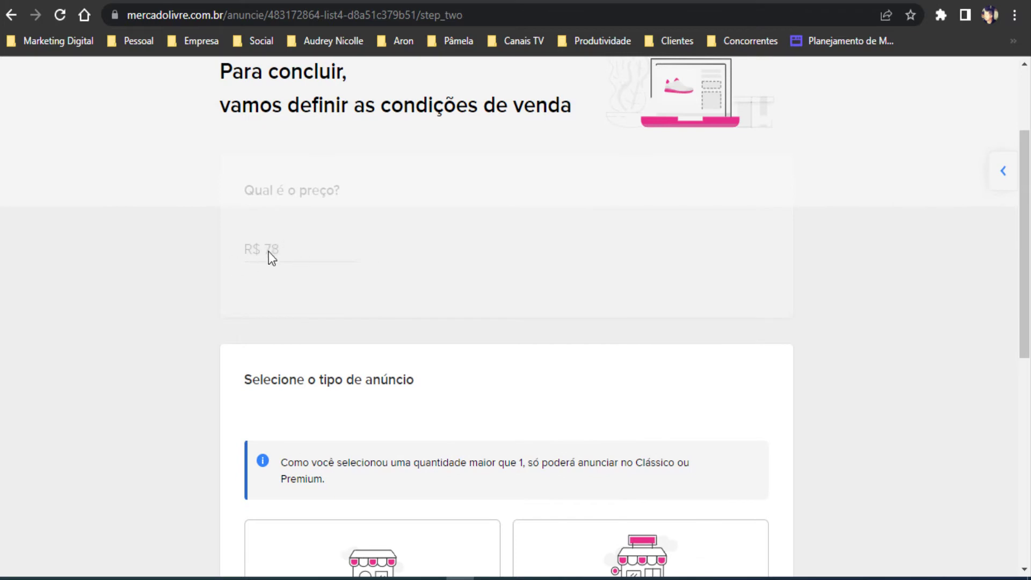
{"action": "scroll", "coordinate": [279, 260], "scroll_direction": "down", "scroll_amount": 3}
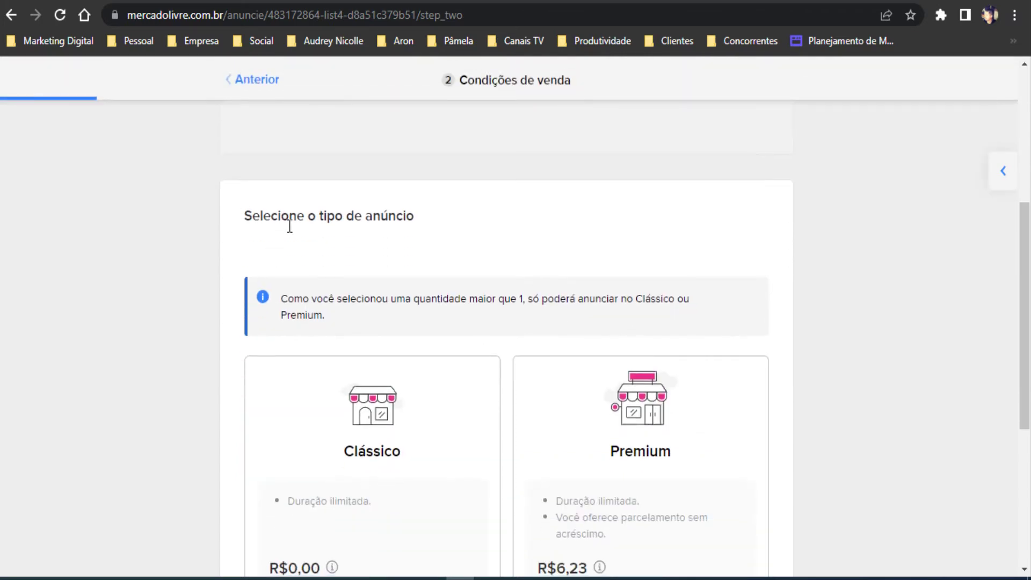
{"action": "left_click_drag", "start_coordinate": [290, 226], "coordinate": [414, 223]}
{"action": "scroll", "coordinate": [421, 228], "scroll_direction": "down", "scroll_amount": 3}
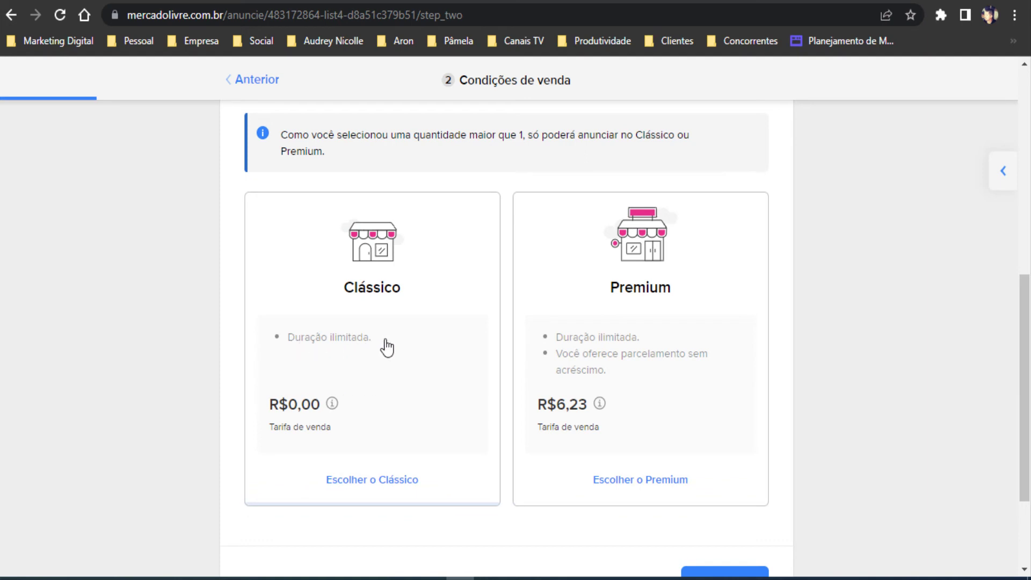
{"action": "mouse_move", "coordinate": [334, 406]}
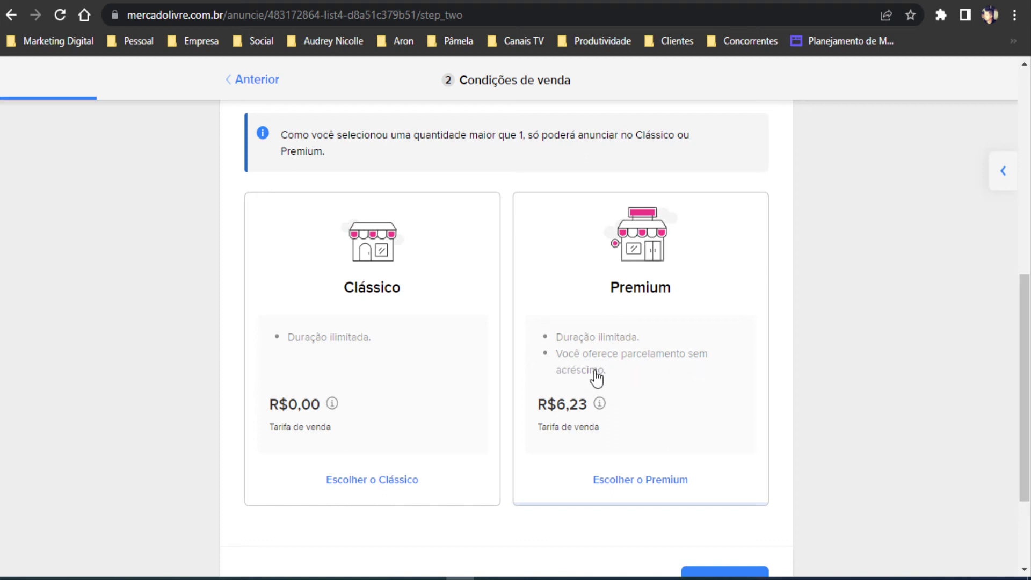
{"action": "mouse_move", "coordinate": [601, 407]}
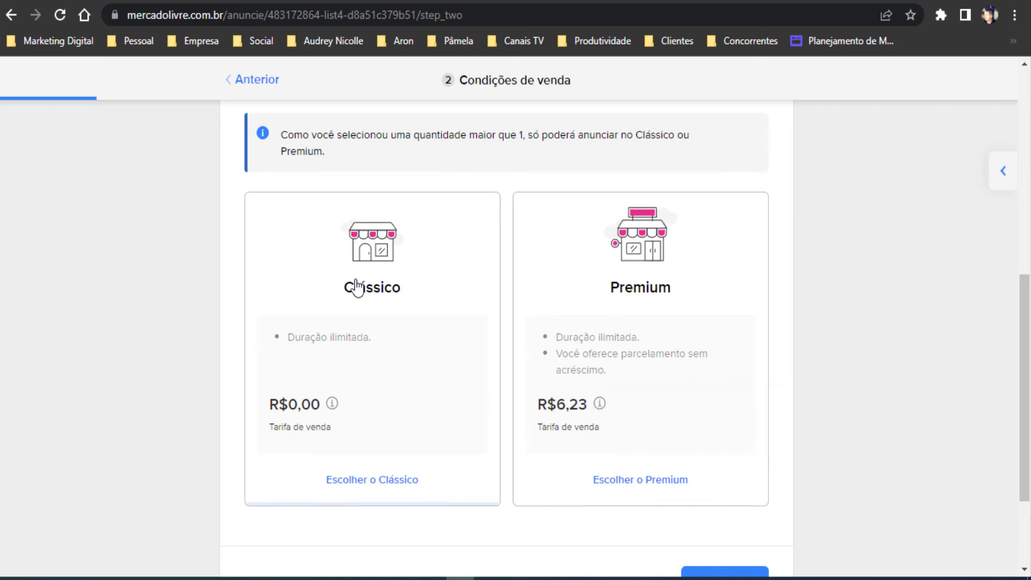
{"action": "scroll", "coordinate": [292, 288], "scroll_direction": "up", "scroll_amount": 5}
{"action": "left_click_drag", "start_coordinate": [281, 298], "coordinate": [244, 298]}
{"action": "scroll", "coordinate": [515, 312], "scroll_direction": "down", "scroll_amount": 5}
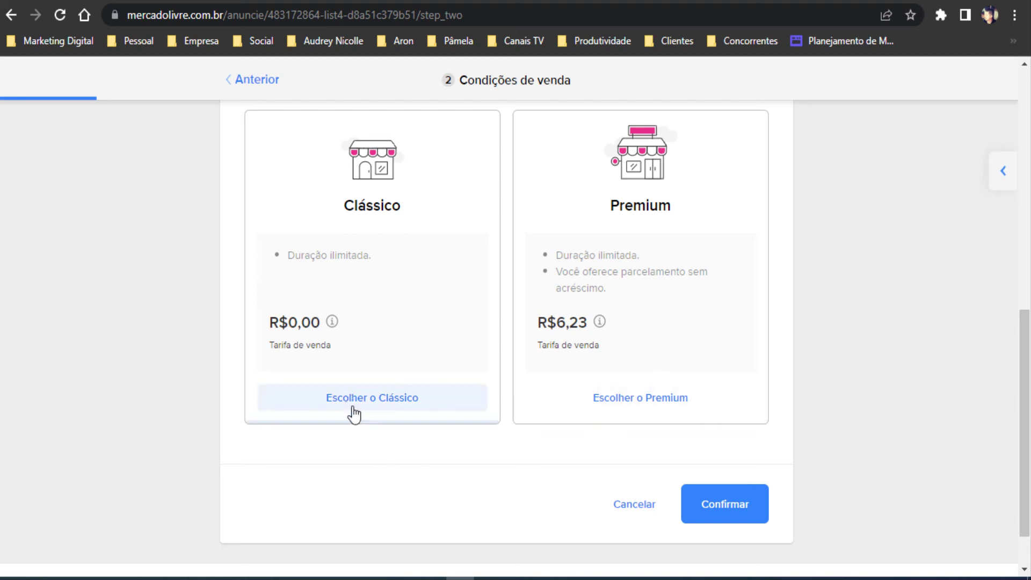
Choose the Clássico listing type and examine the listing price, selling fee and shipping lines in its cost summary.
{"action": "left_click", "coordinate": [374, 399]}
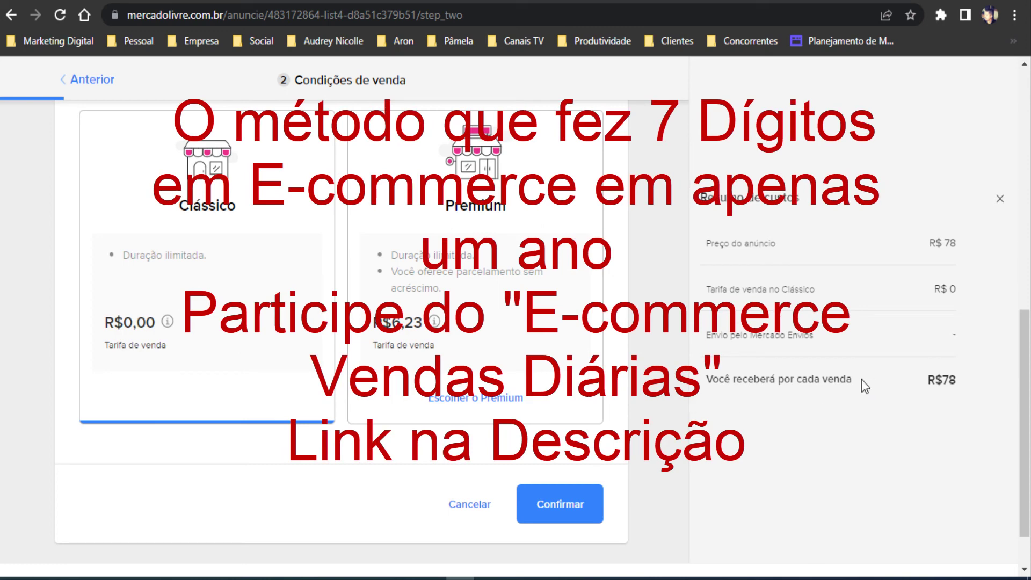
{"action": "left_click_drag", "start_coordinate": [724, 244], "coordinate": [857, 251]}
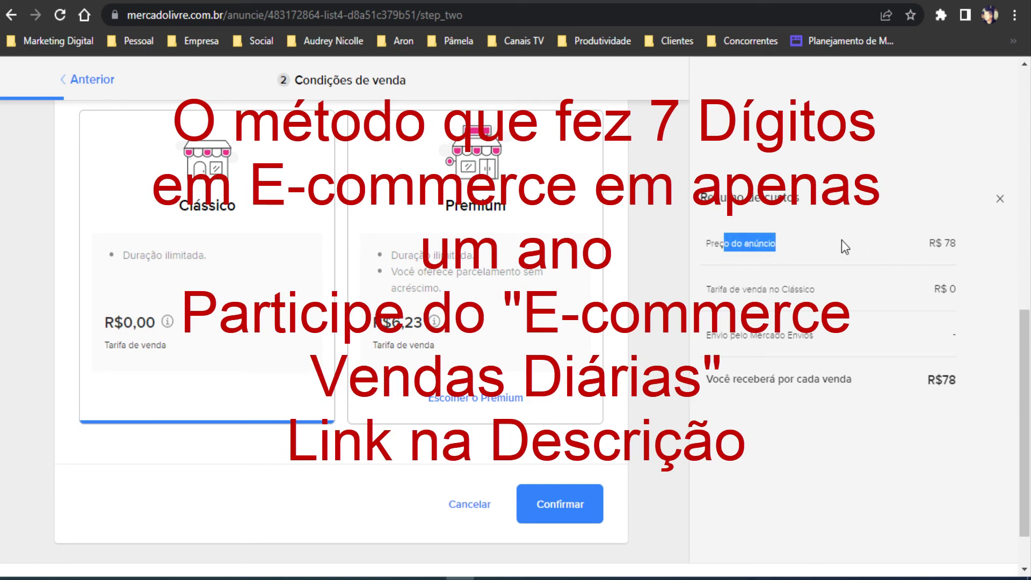
{"action": "left_click", "coordinate": [796, 208]}
{"action": "triple_click", "coordinate": [738, 200]}
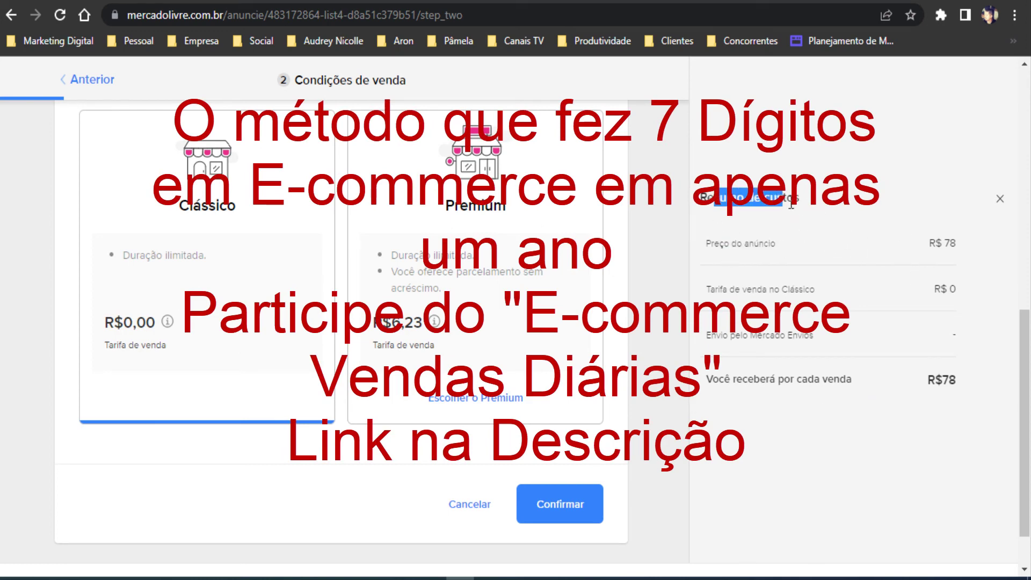
{"action": "left_click", "coordinate": [810, 337]}
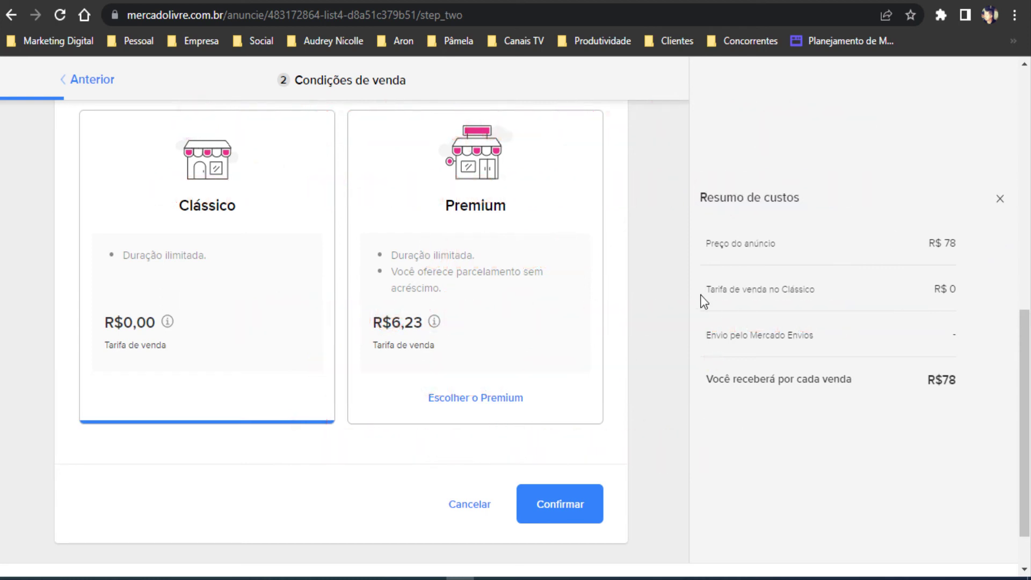
{"action": "left_click_drag", "start_coordinate": [703, 298], "coordinate": [821, 292]}
{"action": "left_click", "coordinate": [946, 296]}
{"action": "left_click_drag", "start_coordinate": [945, 296], "coordinate": [969, 294]}
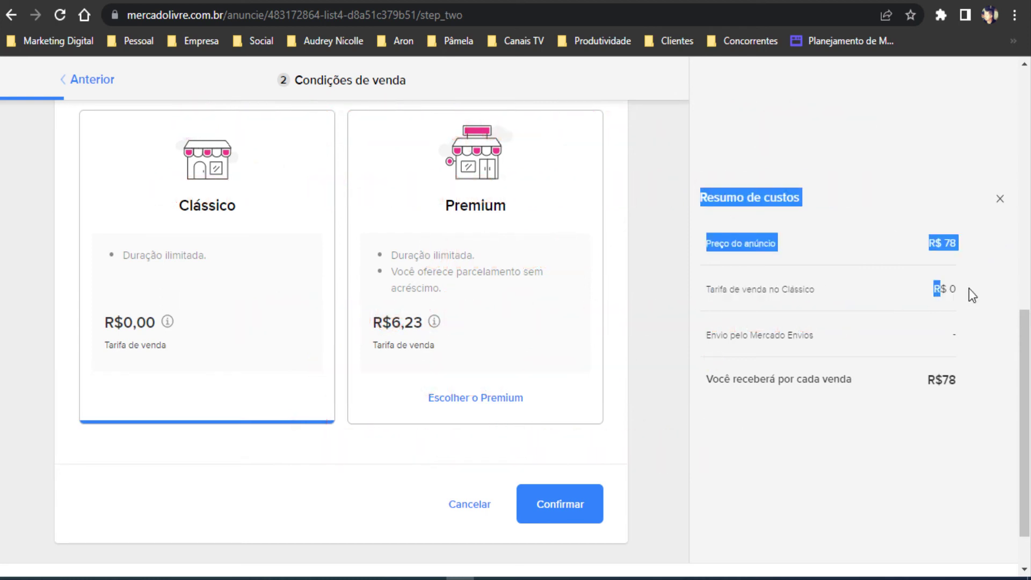
{"action": "left_click", "coordinate": [741, 347]}
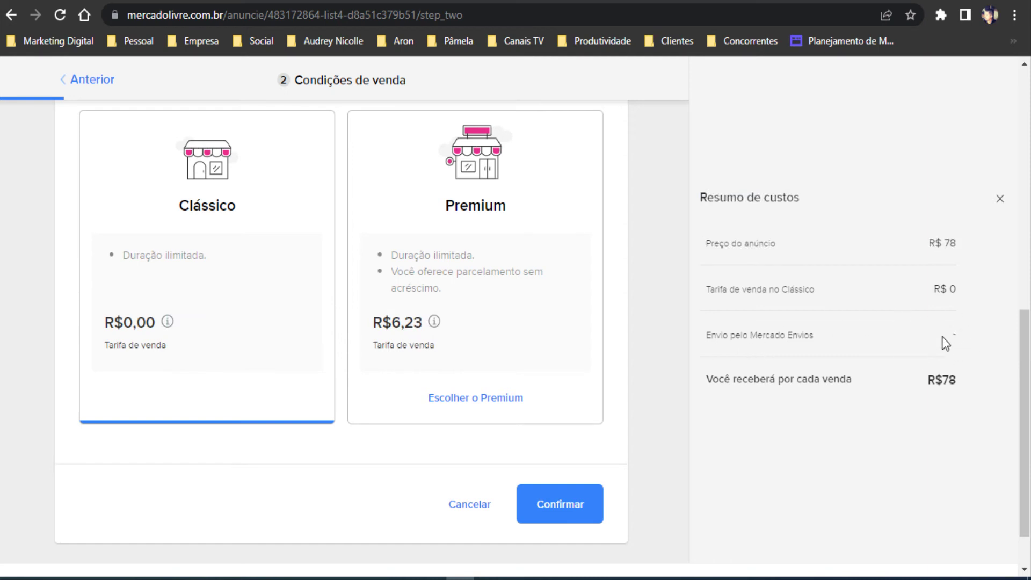
Confirm the Clássico listing type and read the Mercado Envios shipping information.
{"action": "scroll", "coordinate": [628, 403], "scroll_direction": "down", "scroll_amount": 1}
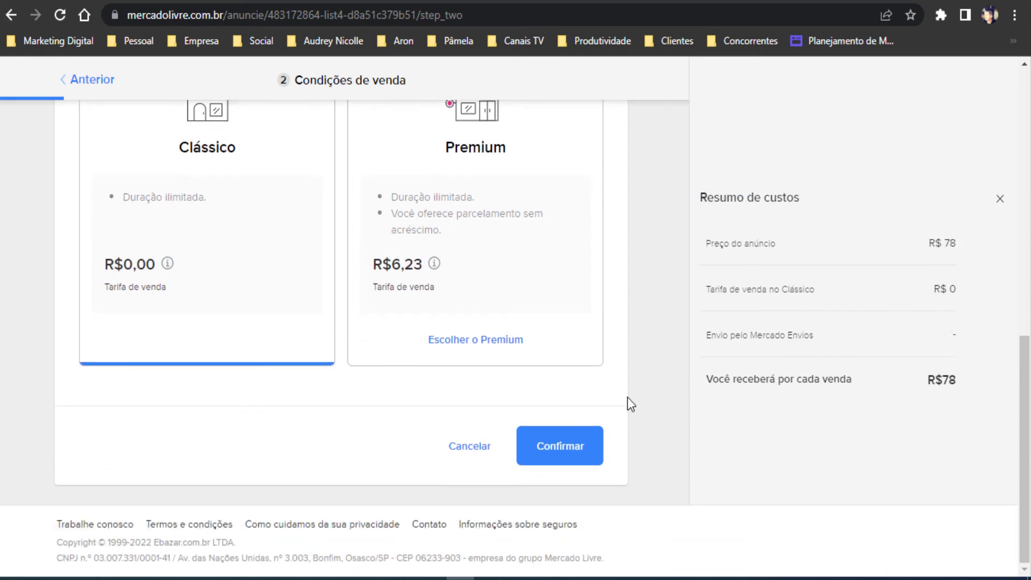
{"action": "left_click", "coordinate": [578, 455]}
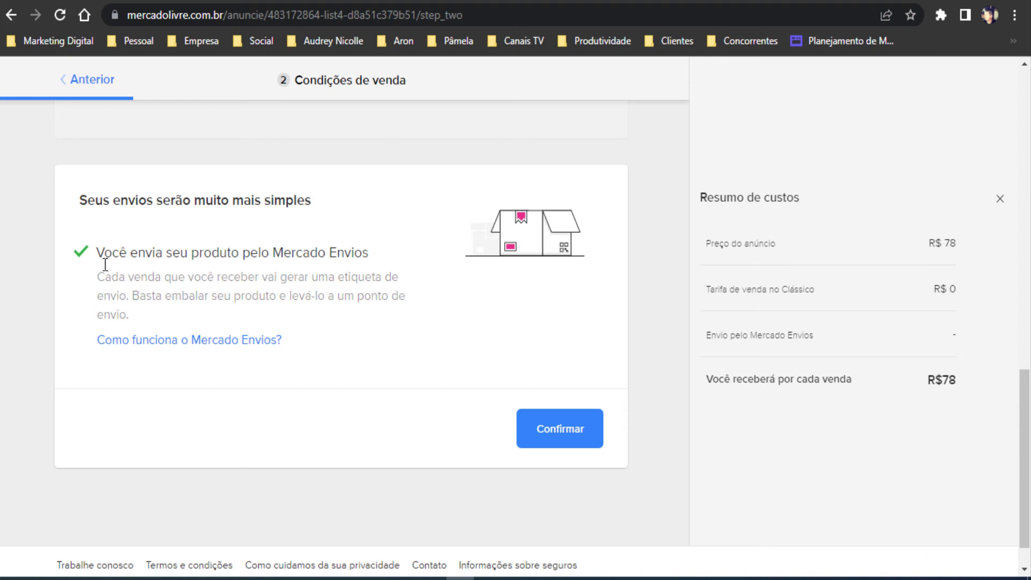
{"action": "left_click_drag", "start_coordinate": [113, 260], "coordinate": [370, 260]}
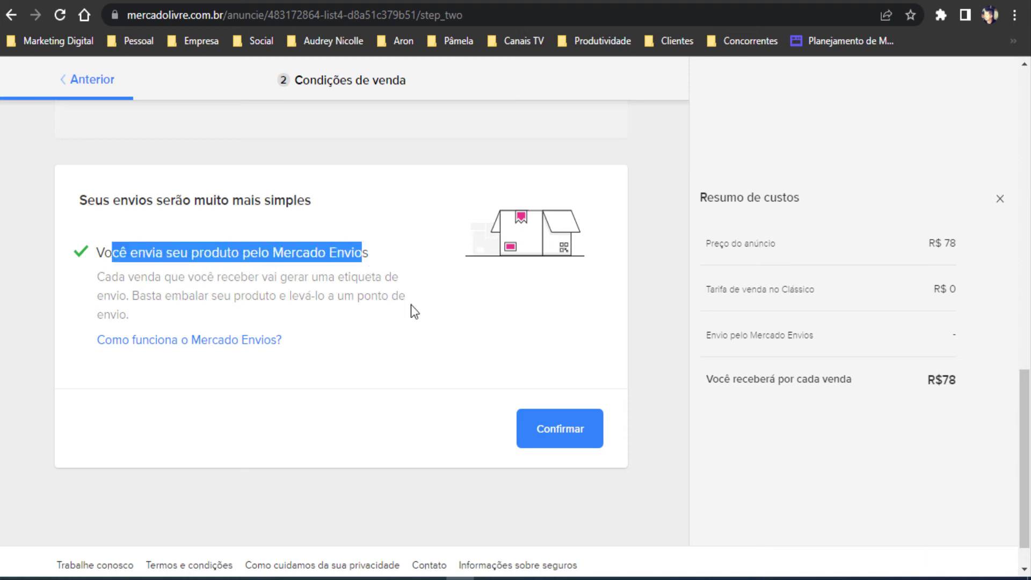
{"action": "left_click", "coordinate": [529, 345]}
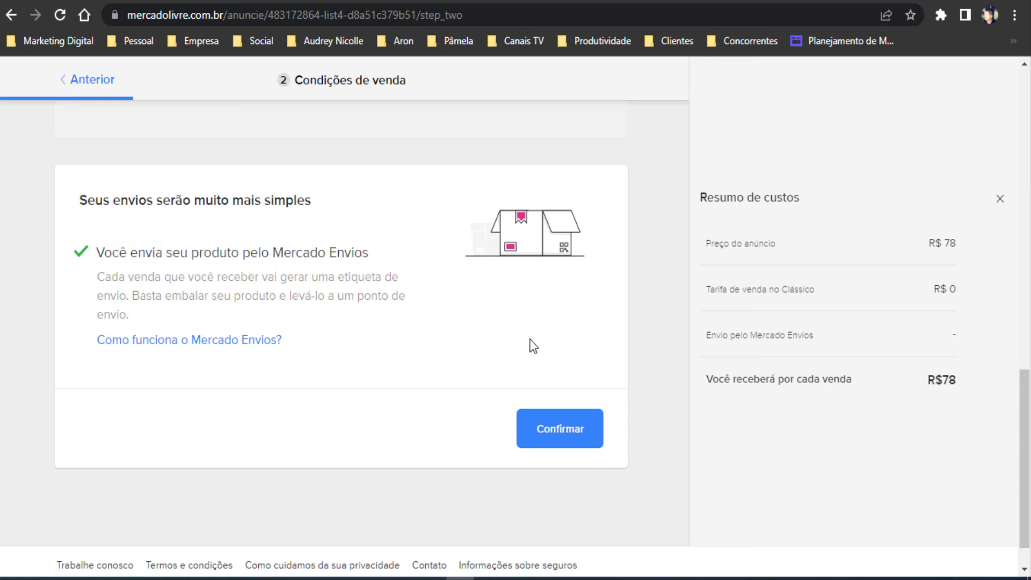
Confirm shipping through Mercado Envios and select Não oferecer frete grátis, reading who pays for the shipping.
{"action": "left_click", "coordinate": [543, 424]}
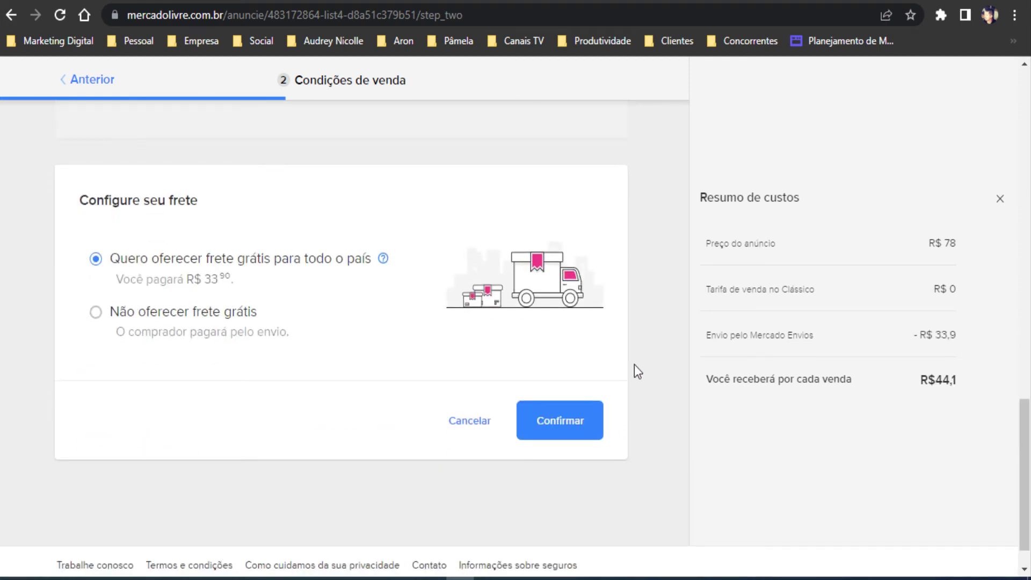
{"action": "left_click", "coordinate": [96, 312]}
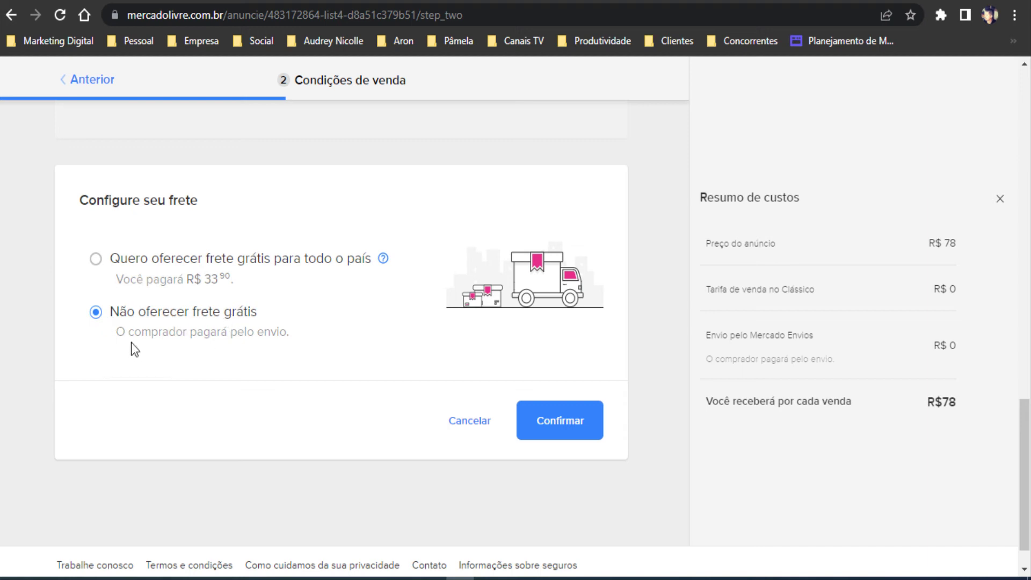
{"action": "left_click_drag", "start_coordinate": [131, 342], "coordinate": [291, 335]}
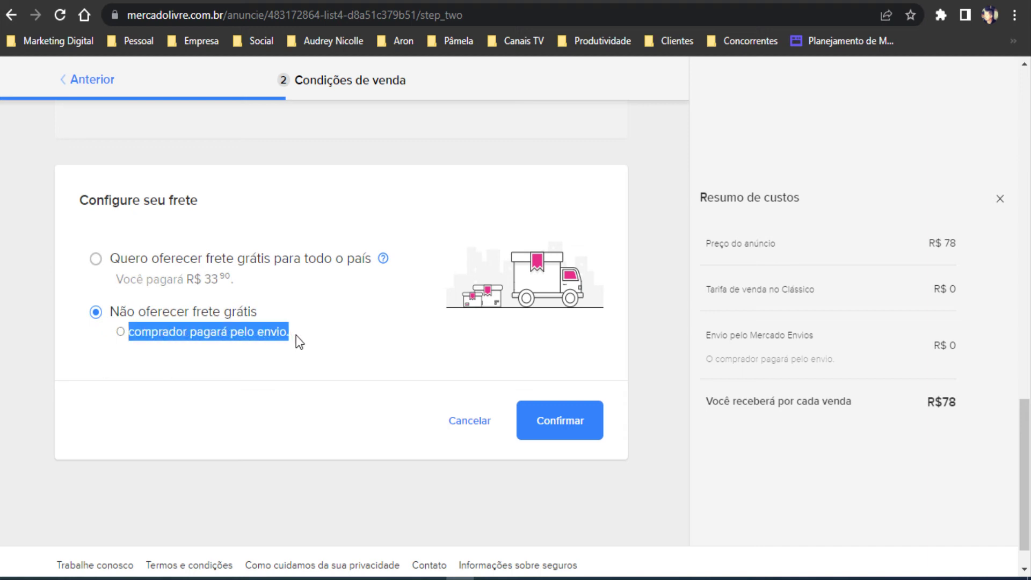
{"action": "left_click", "coordinate": [331, 284]}
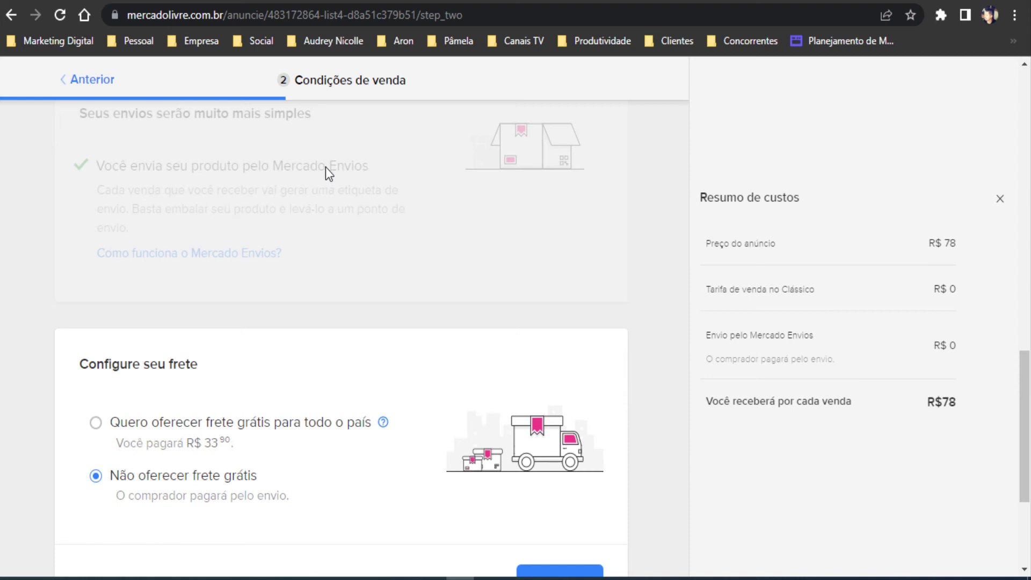
{"action": "scroll", "coordinate": [379, 179], "scroll_direction": "down", "scroll_amount": 3}
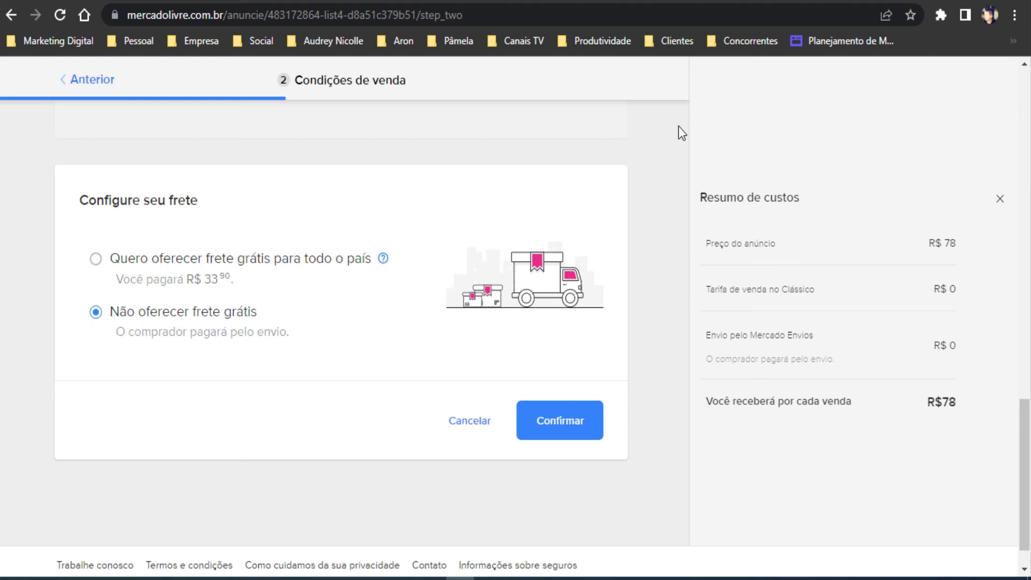
{"action": "scroll", "coordinate": [234, 180], "scroll_direction": "up", "scroll_amount": 3}
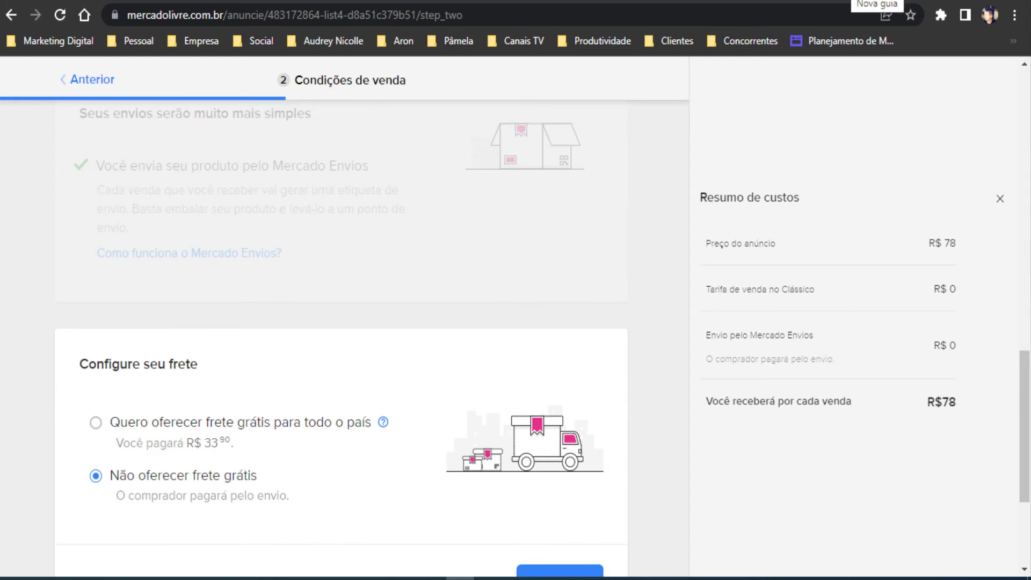
Search Google for "melhor envio" in a separate page, look through the results and return to the listing.
{"action": "key", "text": "alt+Home"}
{"action": "type", "text": "melh"}
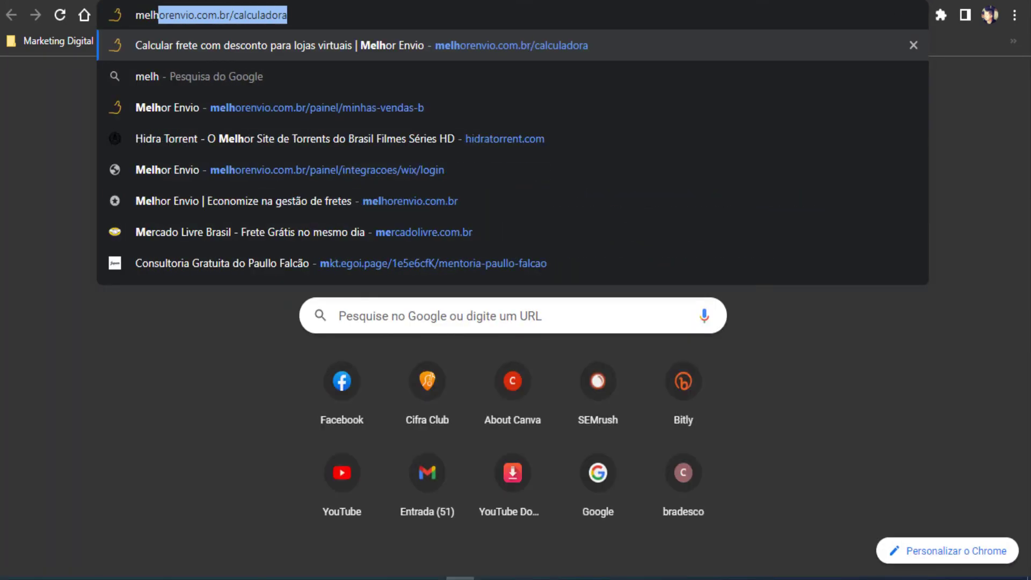
{"action": "type", "text": "or envio"}
{"action": "key", "text": "Return"}
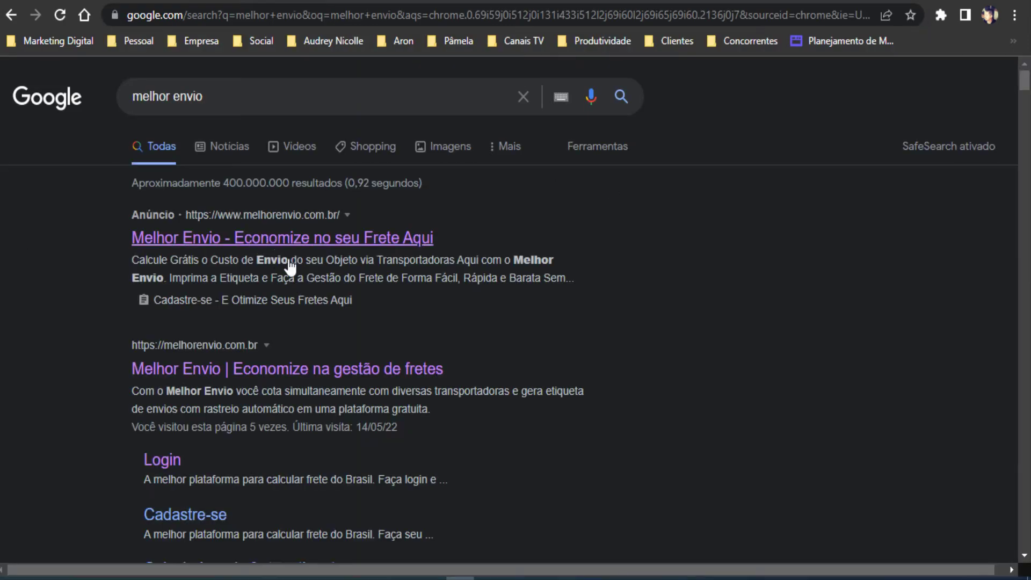
{"action": "scroll", "coordinate": [317, 239], "scroll_direction": "down", "scroll_amount": 3}
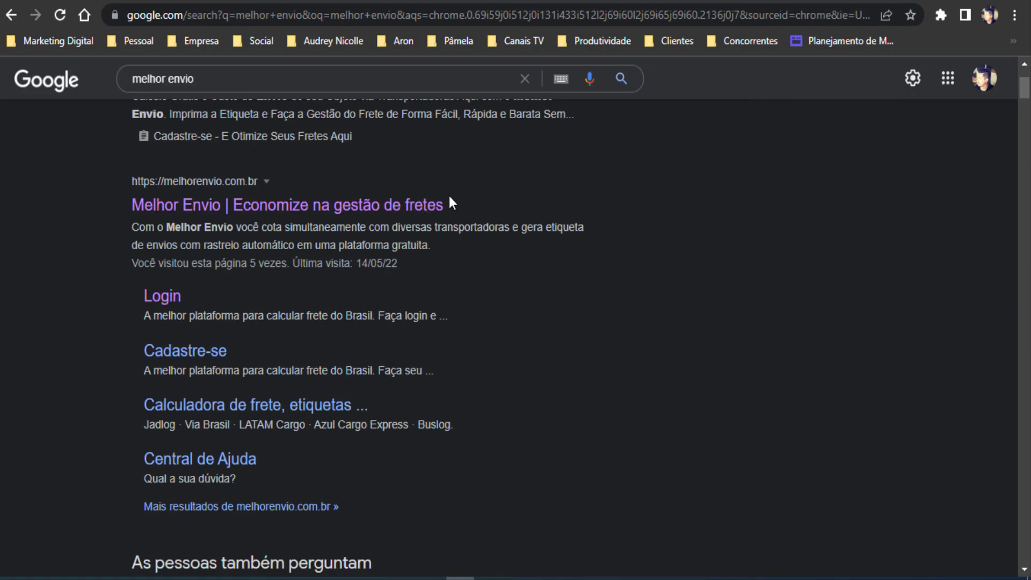
{"action": "scroll", "coordinate": [458, 195], "scroll_direction": "down", "scroll_amount": 5}
{"action": "scroll", "coordinate": [459, 196], "scroll_direction": "up", "scroll_amount": 7}
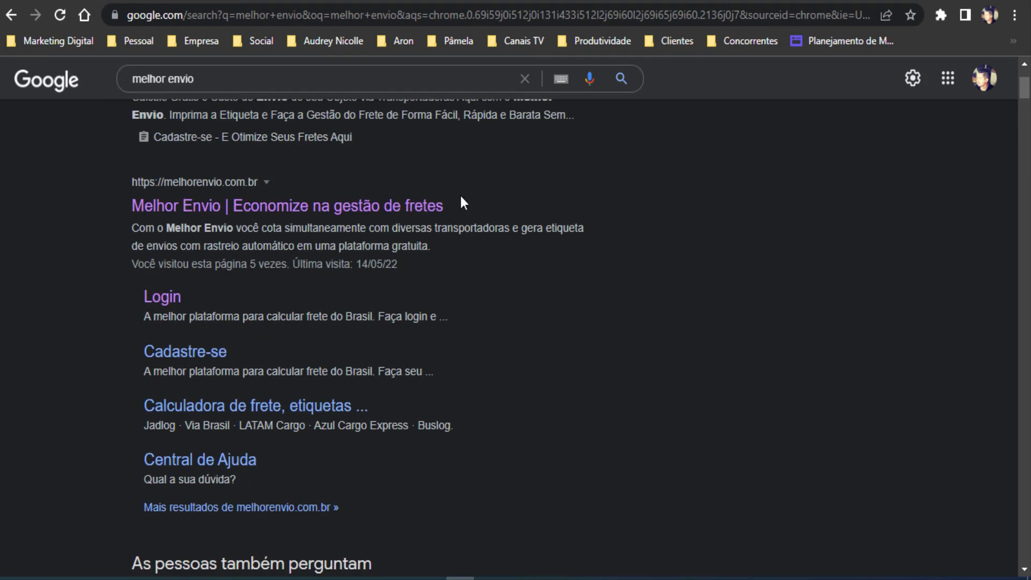
{"action": "key", "text": "ctrl+Tab"}
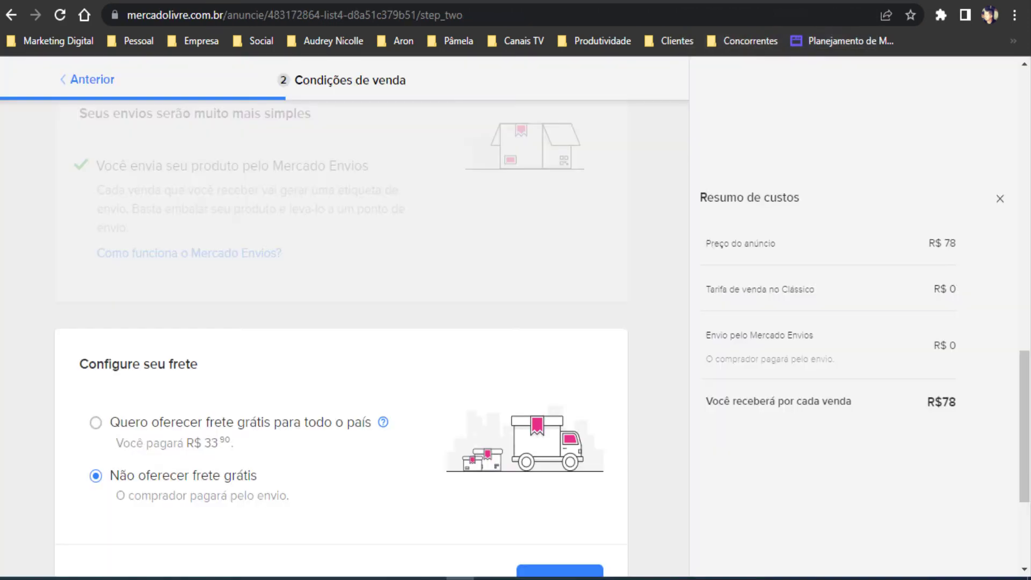
Choose to offer free shipping to the whole country, read its terms and confirm the shipping setup.
{"action": "scroll", "coordinate": [375, 370], "scroll_direction": "down", "scroll_amount": 3}
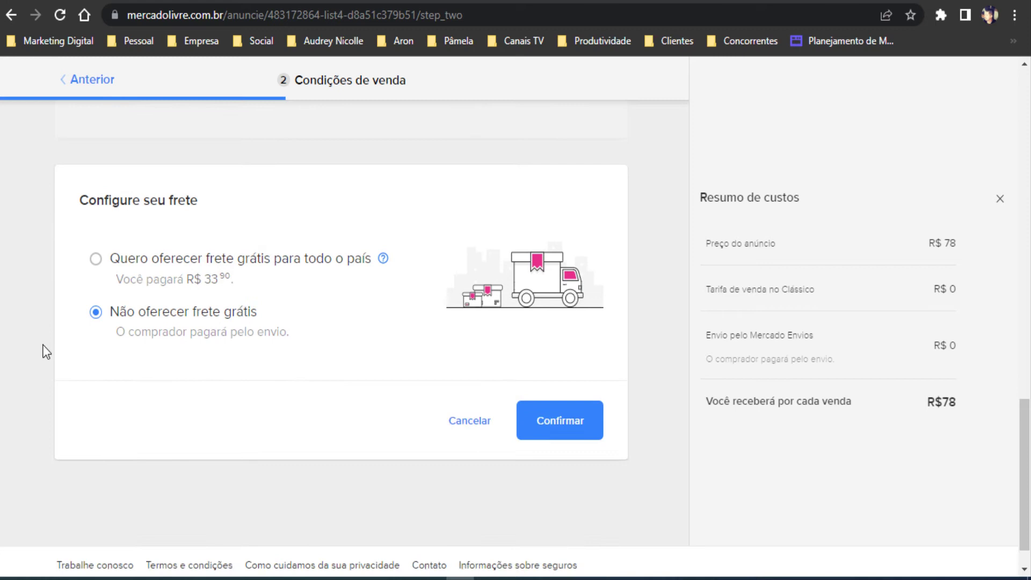
{"action": "left_click", "coordinate": [96, 258]}
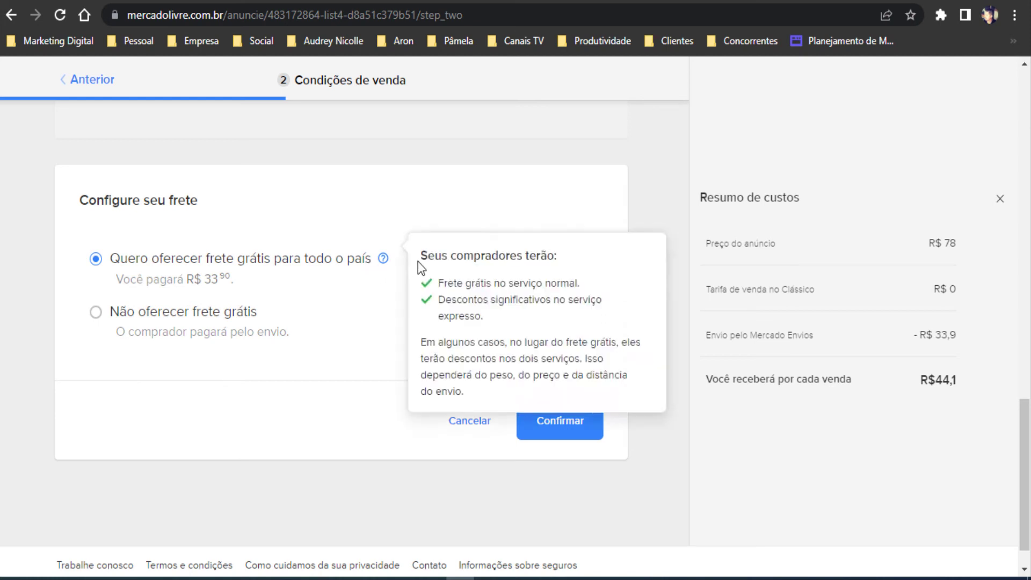
{"action": "left_click_drag", "start_coordinate": [134, 292], "coordinate": [230, 290]}
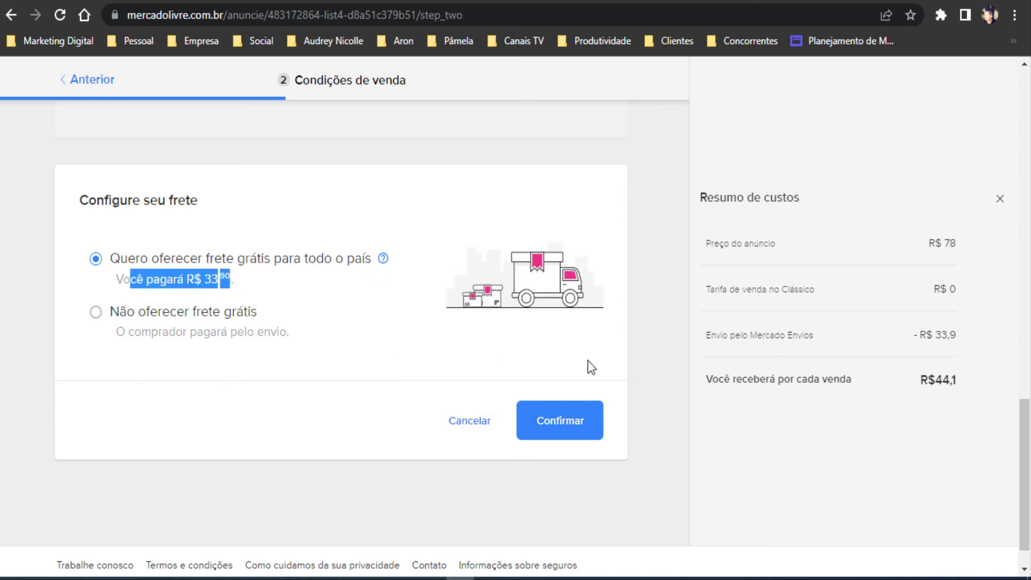
{"action": "left_click", "coordinate": [546, 429]}
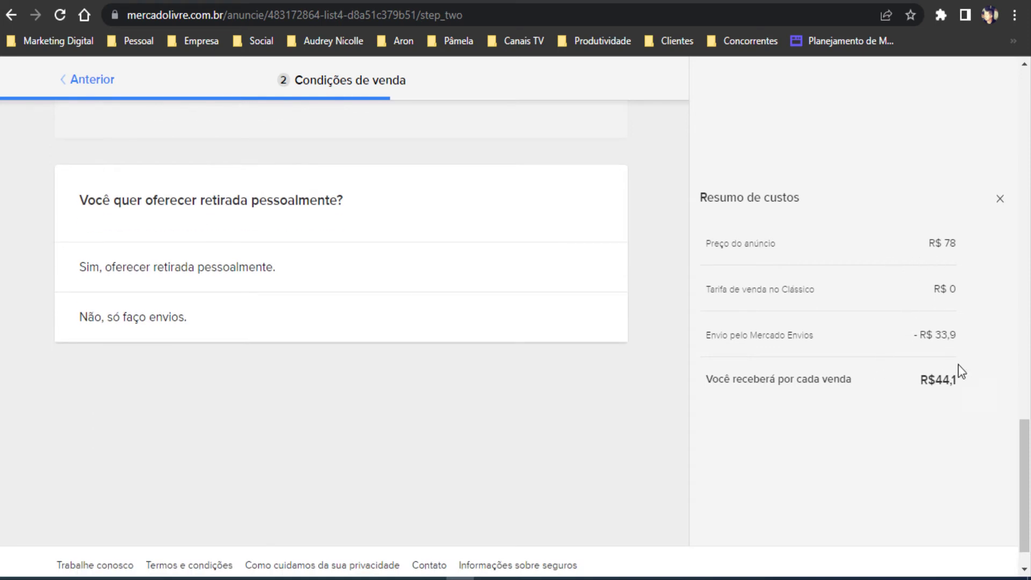
Examine the amount received per sale and the Mercado Envios cost in the cost summary, and revisit the price section above.
{"action": "left_click_drag", "start_coordinate": [918, 380], "coordinate": [969, 377]}
{"action": "left_click", "coordinate": [955, 390]}
{"action": "left_click_drag", "start_coordinate": [929, 346], "coordinate": [958, 338]}
{"action": "left_click", "coordinate": [946, 362]}
{"action": "left_click_drag", "start_coordinate": [938, 391], "coordinate": [963, 387]}
{"action": "left_click", "coordinate": [943, 391]}
{"action": "left_click", "coordinate": [954, 383]}
{"action": "scroll", "coordinate": [336, 375], "scroll_direction": "up", "scroll_amount": 10}
{"action": "scroll", "coordinate": [134, 371], "scroll_direction": "up", "scroll_amount": 3}
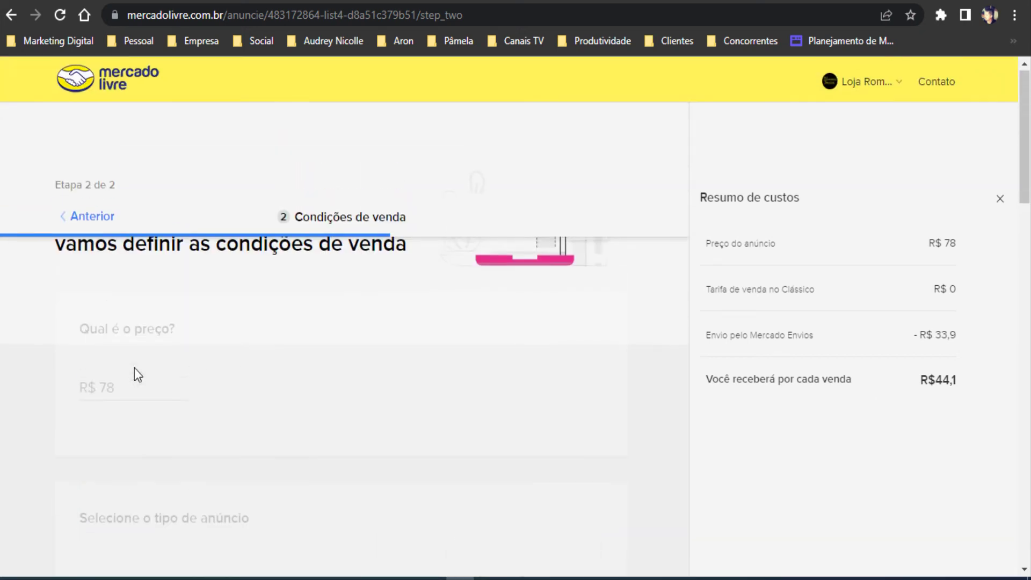
{"action": "scroll", "coordinate": [178, 303], "scroll_direction": "down", "scroll_amount": 15}
{"action": "scroll", "coordinate": [178, 305], "scroll_direction": "down", "scroll_amount": 10}
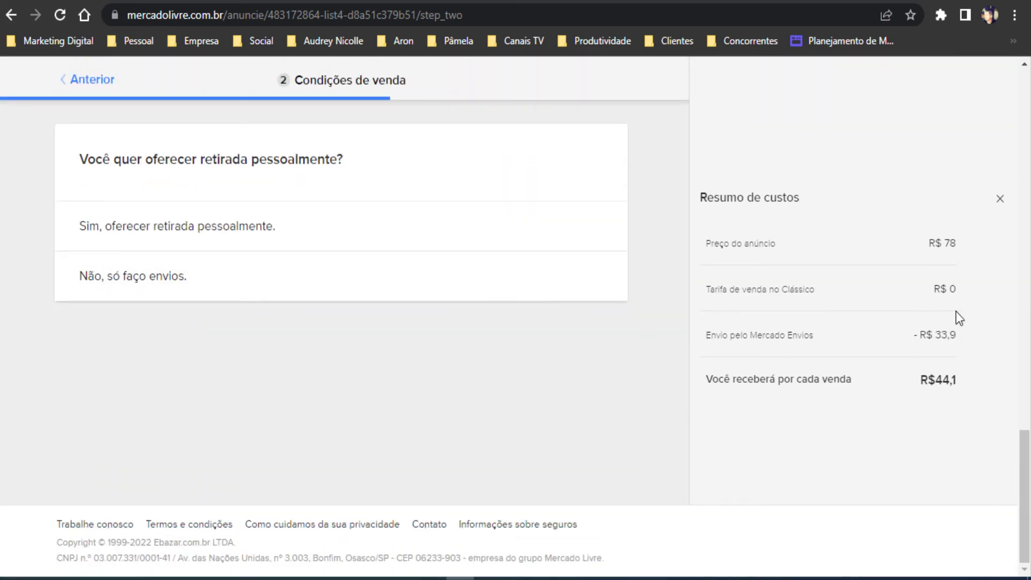
Examine the listing price line (Preço do anúncio) in the cost summary.
{"action": "triple_click", "coordinate": [958, 241]}
{"action": "double_click", "coordinate": [959, 243]}
{"action": "left_click", "coordinate": [958, 243]}
{"action": "double_click", "coordinate": [959, 246]}
{"action": "left_click", "coordinate": [962, 250]}
{"action": "triple_click", "coordinate": [961, 244]}
{"action": "left_click", "coordinate": [958, 247]}
{"action": "triple_click", "coordinate": [944, 246]}
{"action": "left_click", "coordinate": [967, 249]}
Answer the in-person pickup question with "Não, só faço envios".
{"action": "left_click_drag", "start_coordinate": [81, 166], "coordinate": [343, 177]}
{"action": "left_click", "coordinate": [349, 172]}
{"action": "left_click", "coordinate": [75, 274]}
{"action": "scroll", "coordinate": [215, 231], "scroll_direction": "up", "scroll_amount": 5}
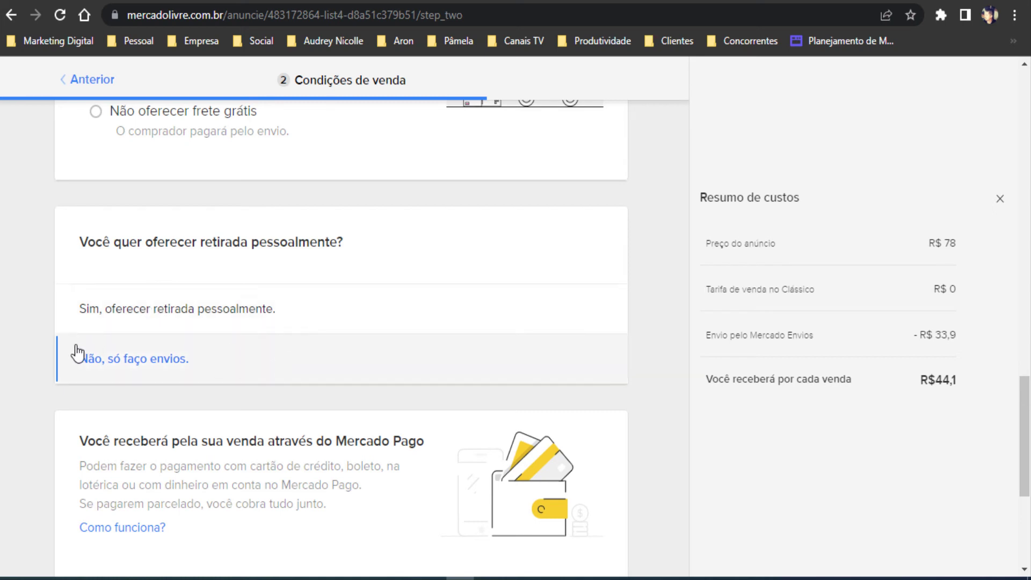
{"action": "left_click", "coordinate": [138, 360]}
{"action": "scroll", "coordinate": [448, 316], "scroll_direction": "down", "scroll_amount": 1}
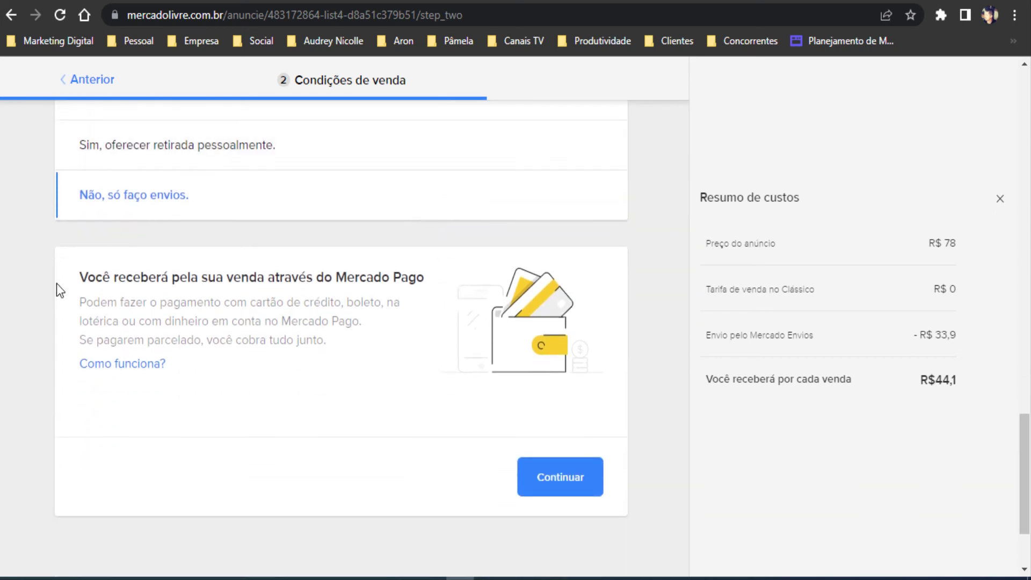
Read the Mercado Pago payment information, review the sales conditions entered so far and continue to the warranty question.
{"action": "left_click_drag", "start_coordinate": [96, 279], "coordinate": [436, 275]}
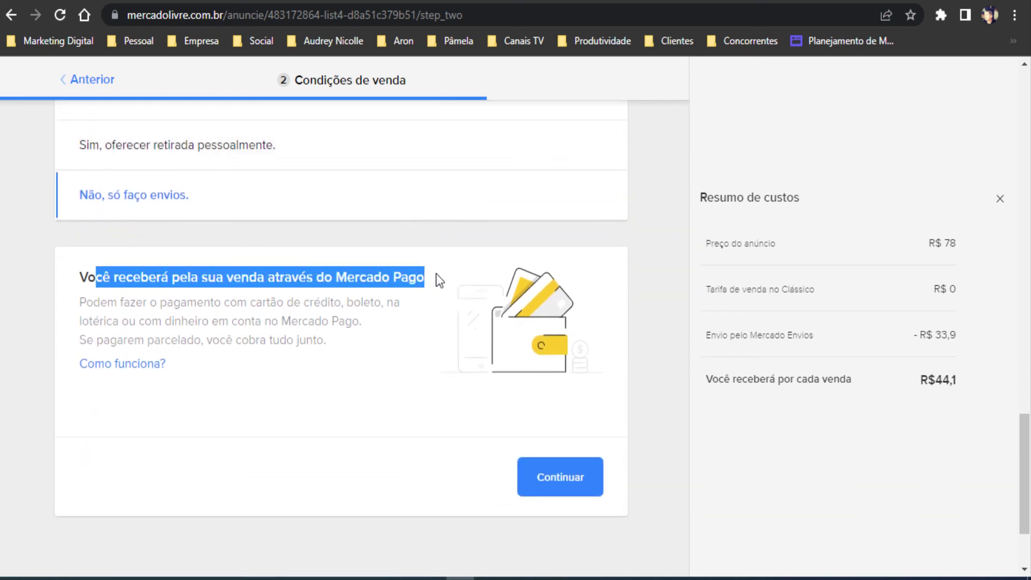
{"action": "left_click", "coordinate": [632, 407]}
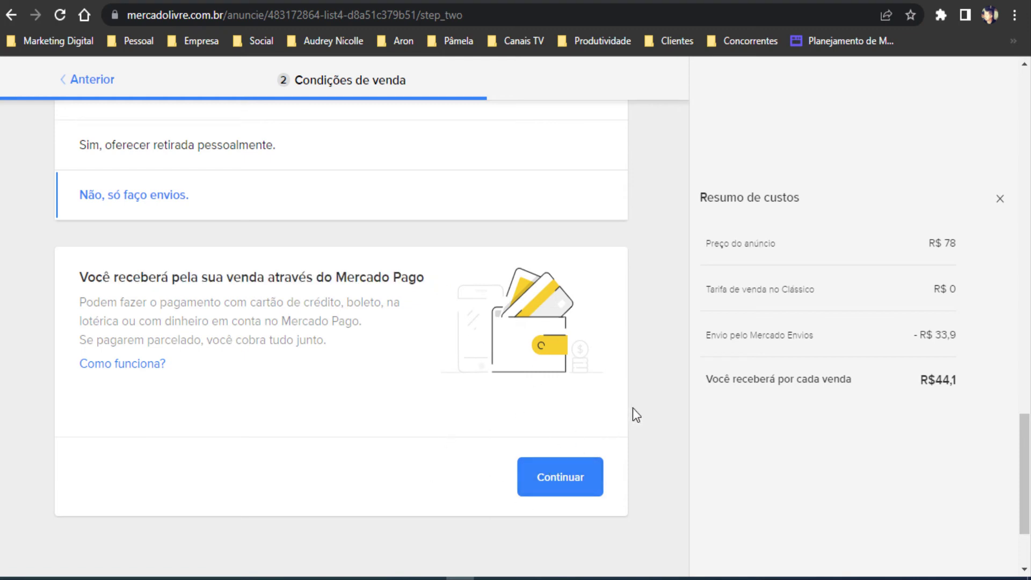
{"action": "scroll", "coordinate": [592, 249], "scroll_direction": "up", "scroll_amount": 15}
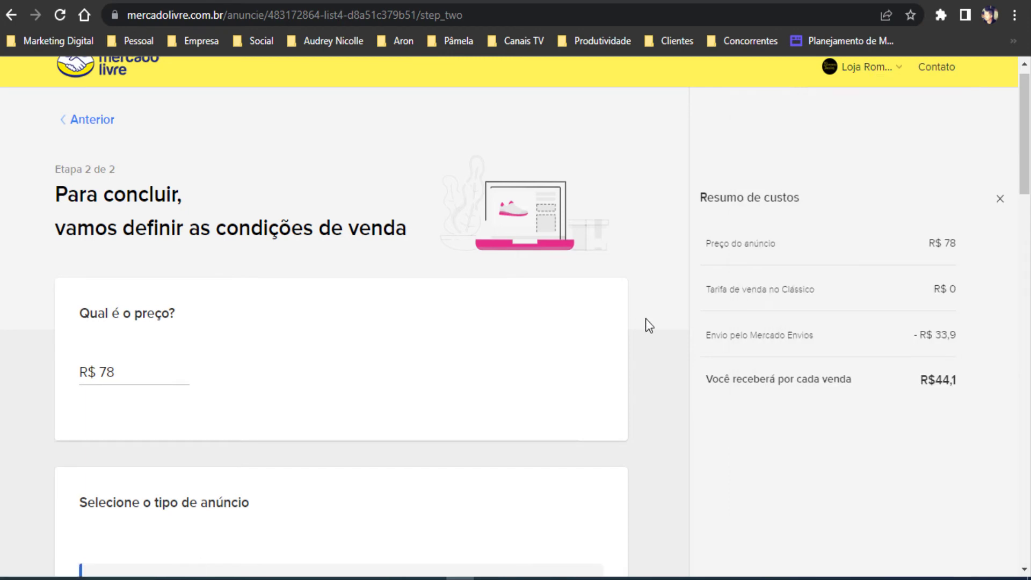
{"action": "scroll", "coordinate": [645, 317], "scroll_direction": "down", "scroll_amount": 12}
{"action": "scroll", "coordinate": [557, 450], "scroll_direction": "down", "scroll_amount": 13}
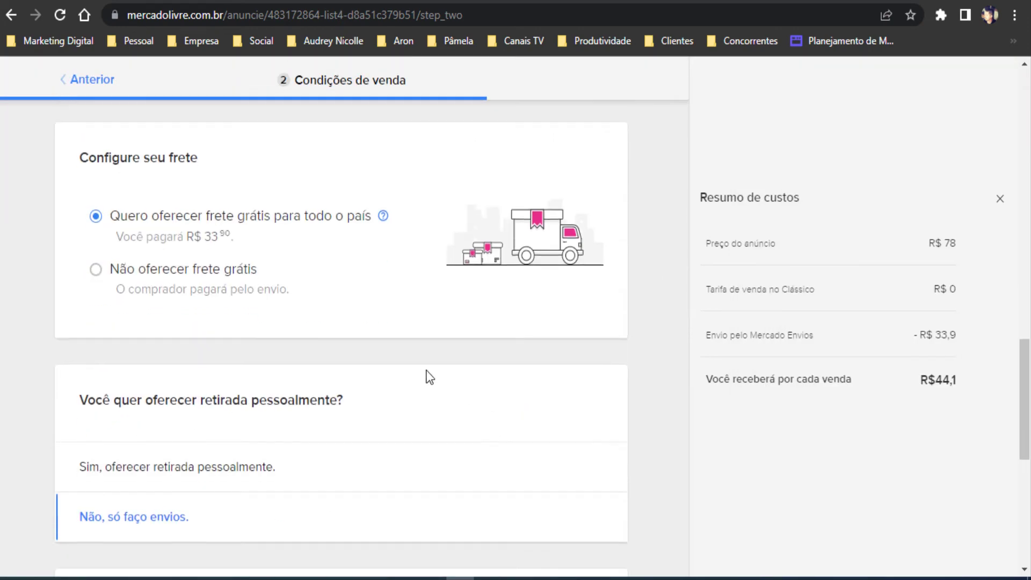
{"action": "left_click", "coordinate": [570, 396]}
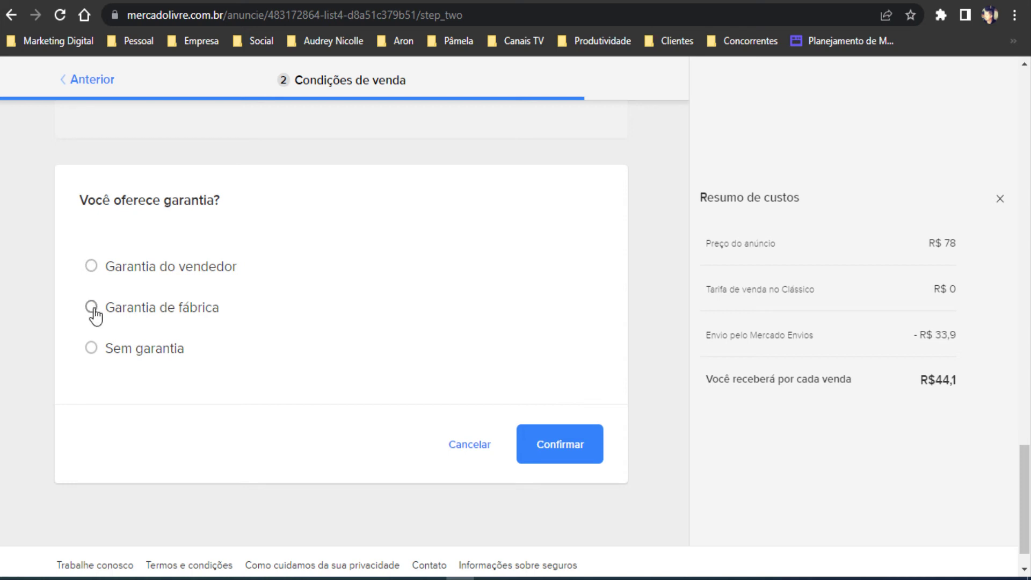
Offer a seller's warranty (Garantia do vendedor) with a duration of 1 and change its unit to Dias.
{"action": "scroll", "coordinate": [94, 274], "scroll_direction": "down", "scroll_amount": 1}
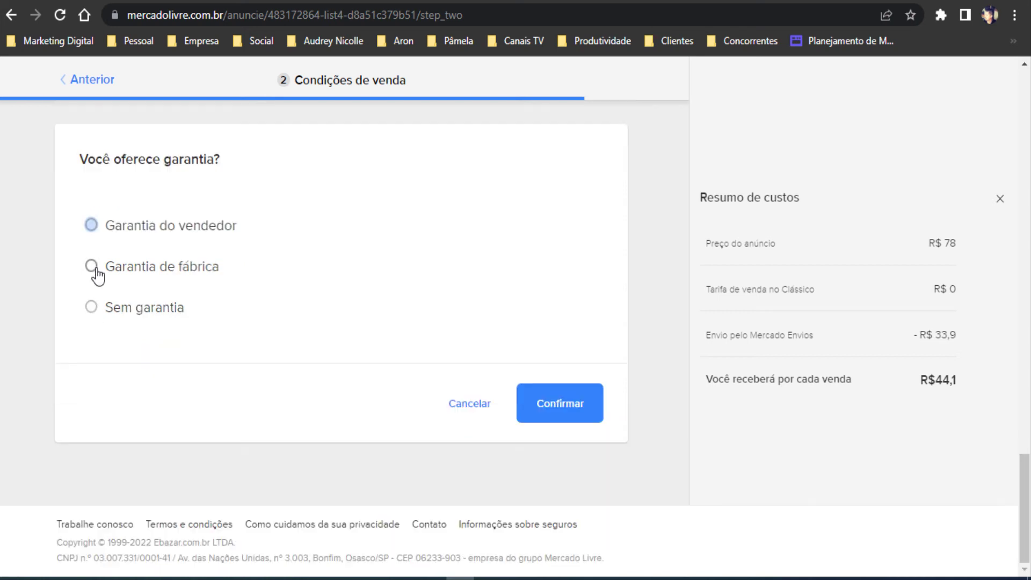
{"action": "left_click", "coordinate": [102, 227]}
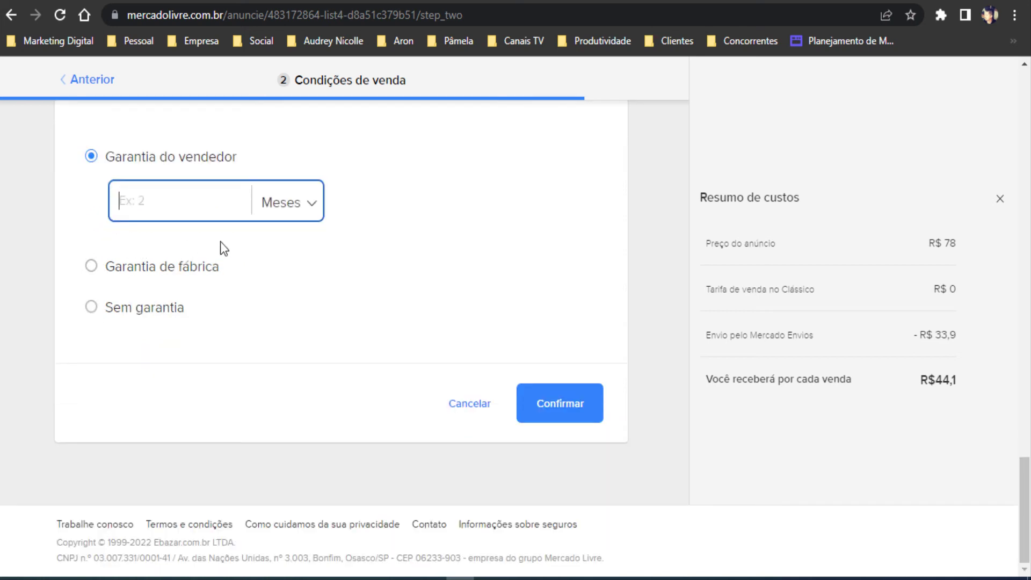
{"action": "type", "text": "1"}
{"action": "left_click", "coordinate": [636, 403]}
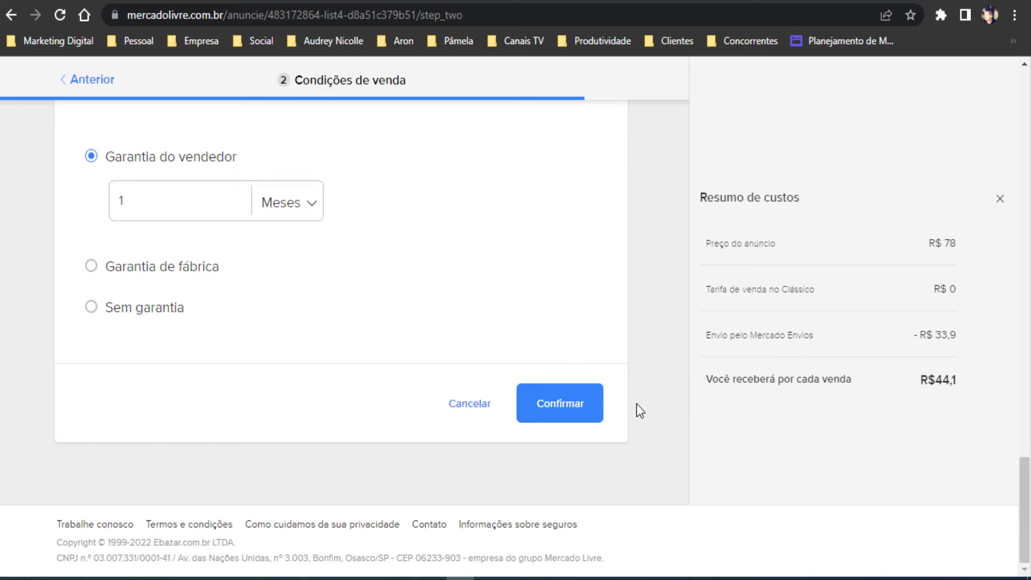
{"action": "left_click", "coordinate": [285, 207]}
{"action": "left_click", "coordinate": [288, 215]}
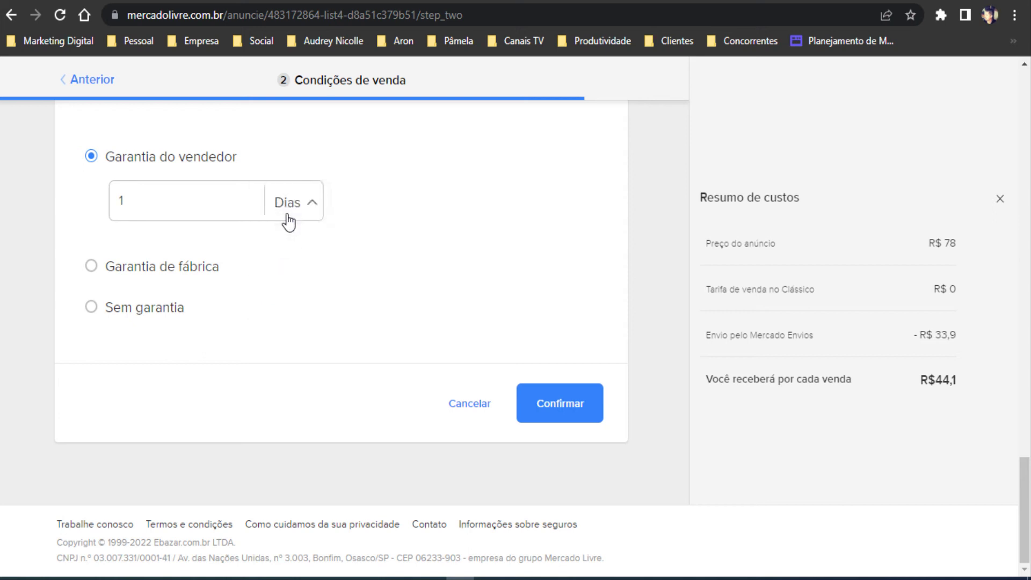
Set the seller's warranty duration to 30 days and view the available time units.
{"action": "left_click", "coordinate": [207, 207]}
{"action": "key", "text": "BackSpace"}
{"action": "type", "text": "3"}
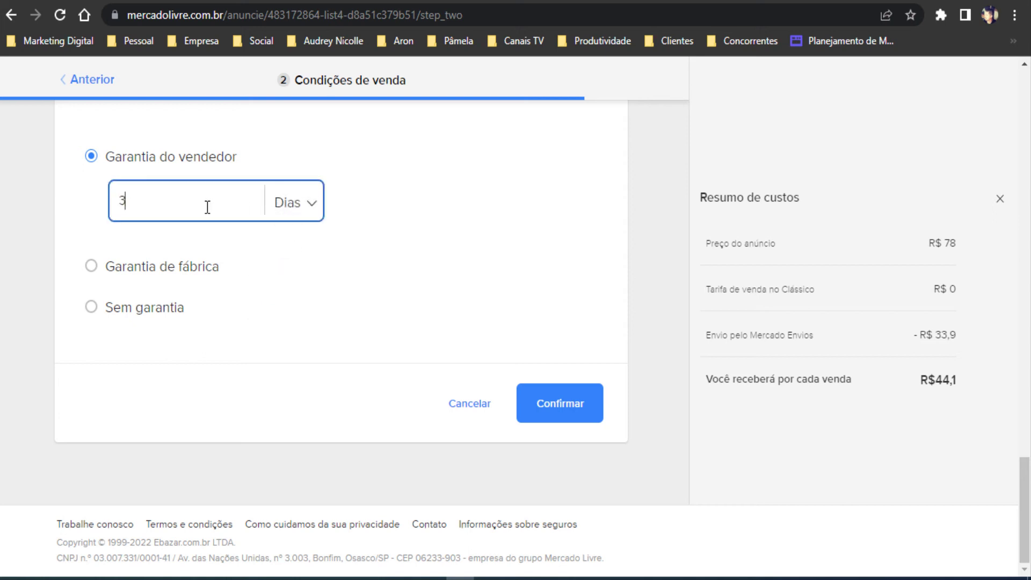
{"action": "type", "text": "0"}
{"action": "left_click", "coordinate": [285, 212]}
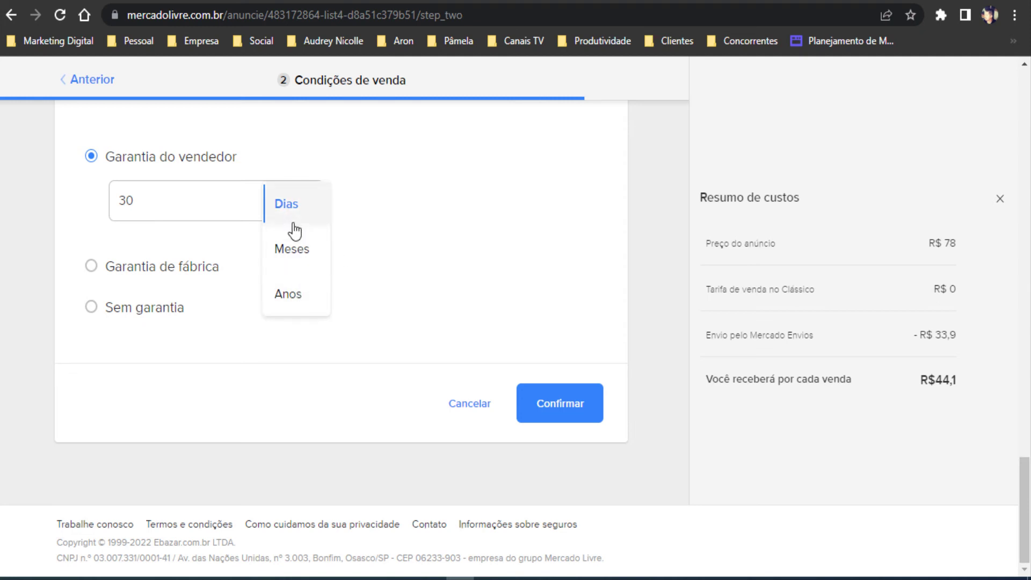
{"action": "scroll", "coordinate": [293, 236], "scroll_direction": "up", "scroll_amount": 3}
{"action": "scroll", "coordinate": [290, 268], "scroll_direction": "down", "scroll_amount": 3}
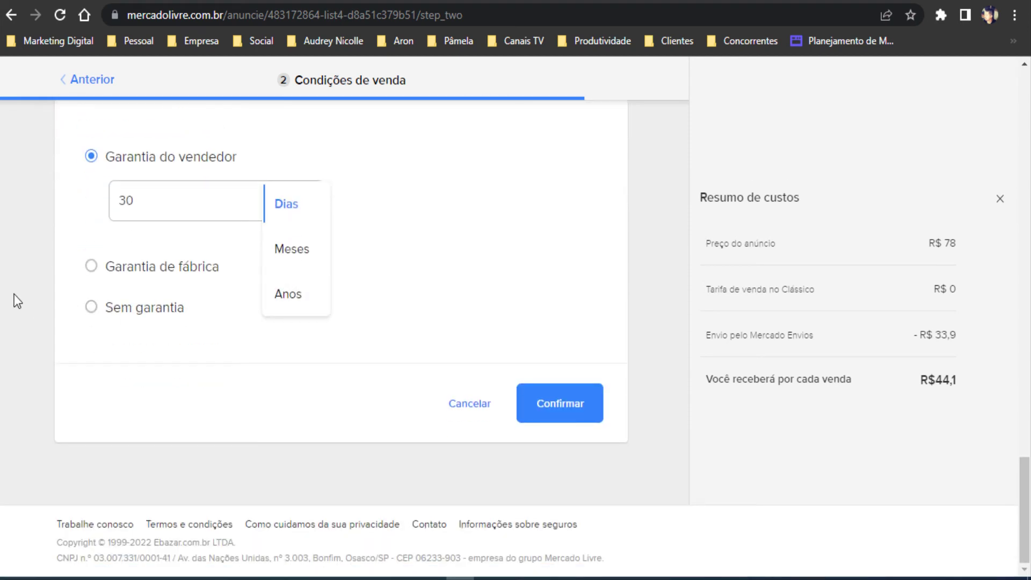
{"action": "left_click", "coordinate": [33, 289]}
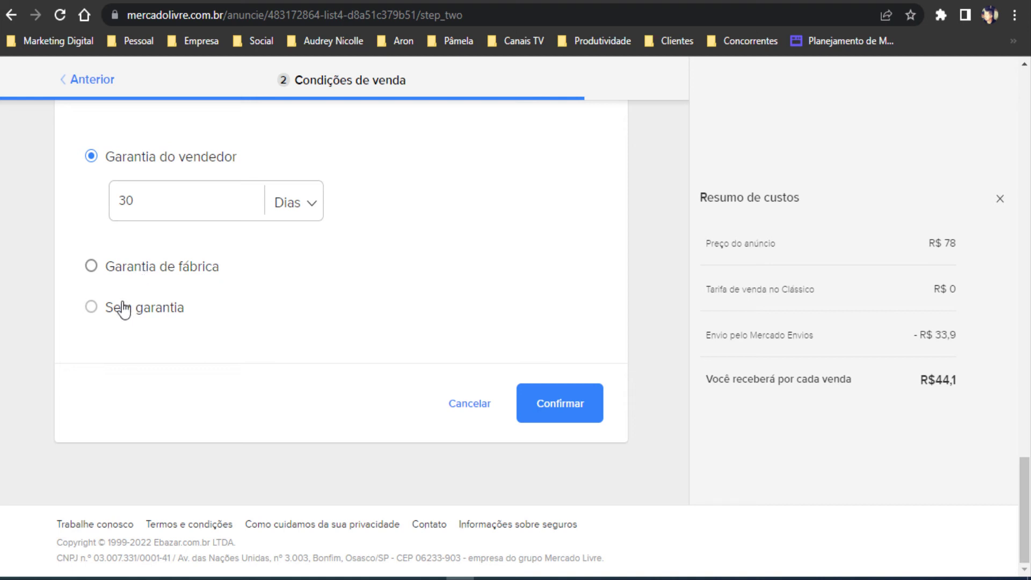
Try the Sem garantia option, return to Garantia do vendedor, set its duration to 7 days and confirm the warranty.
{"action": "left_click", "coordinate": [92, 306]}
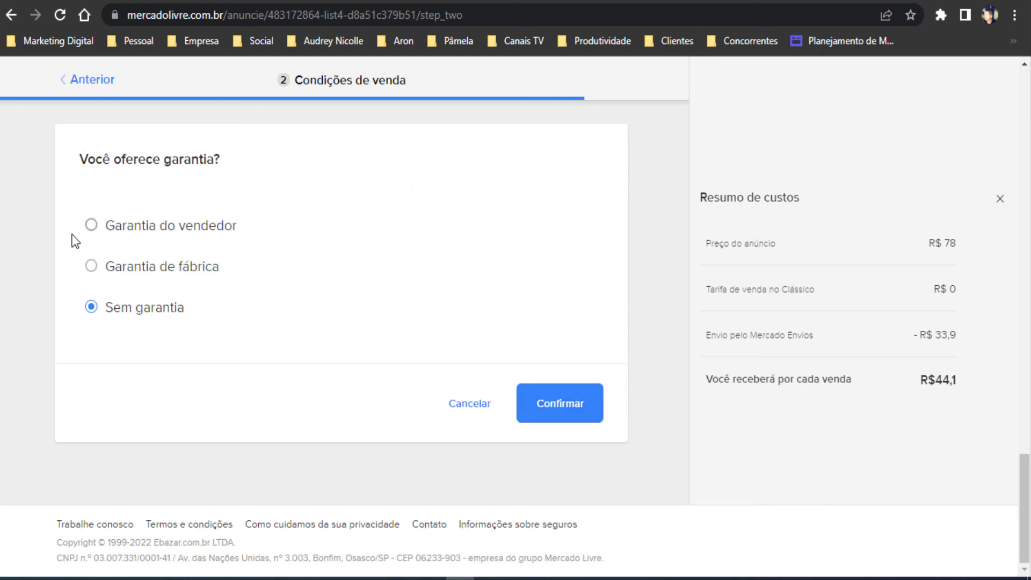
{"action": "left_click", "coordinate": [91, 224]}
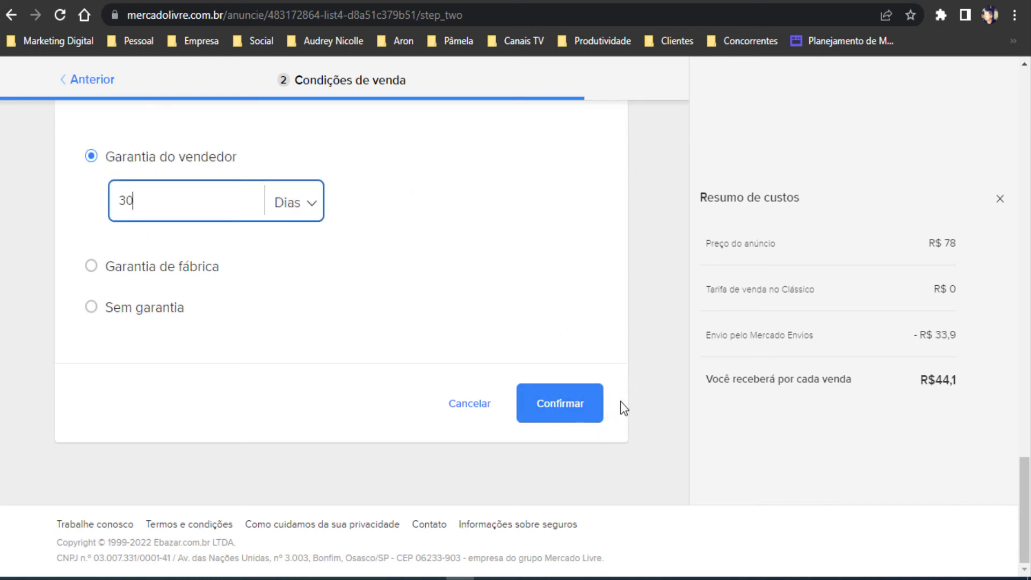
{"action": "left_click_drag", "start_coordinate": [181, 200], "coordinate": [42, 198]}
{"action": "type", "text": "7"}
{"action": "left_click", "coordinate": [597, 384]}
{"action": "scroll", "coordinate": [621, 306], "scroll_direction": "up", "scroll_amount": 10}
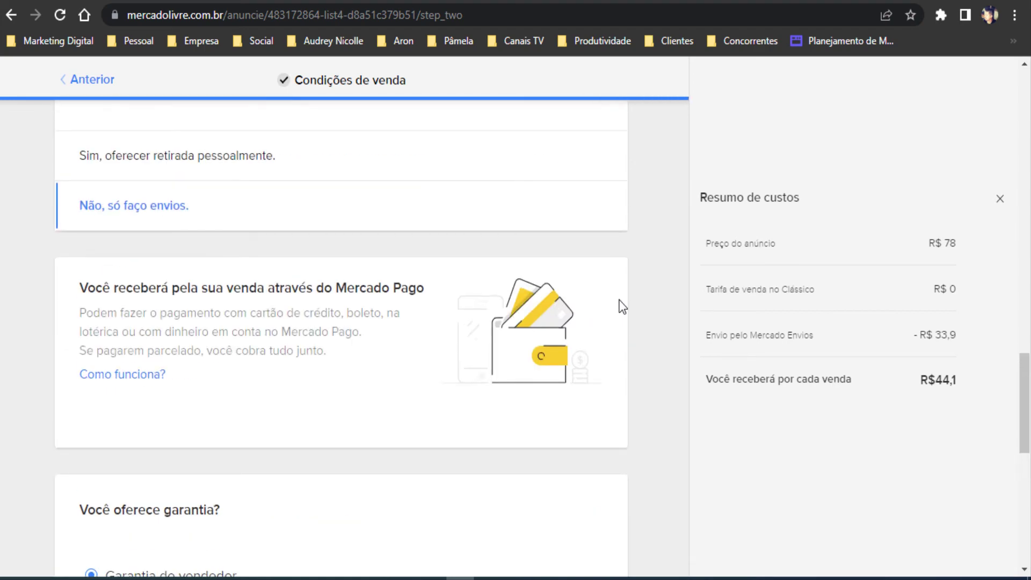
Review the warranty, shipping, listing type and price sections of the sales conditions.
{"action": "scroll", "coordinate": [622, 306], "scroll_direction": "down", "scroll_amount": 8}
{"action": "scroll", "coordinate": [323, 284], "scroll_direction": "up", "scroll_amount": 4}
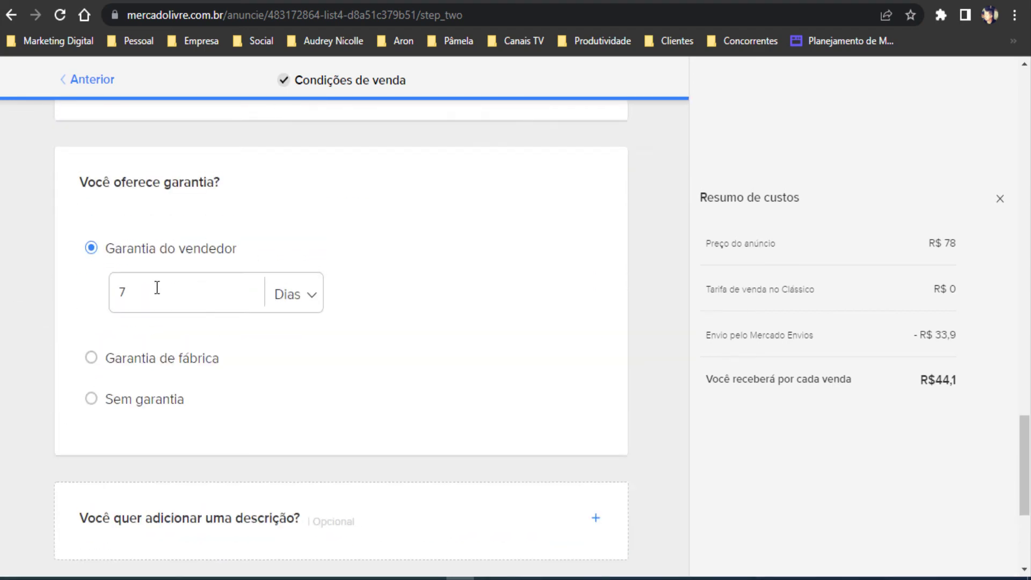
{"action": "scroll", "coordinate": [613, 384], "scroll_direction": "up", "scroll_amount": 5}
{"action": "scroll", "coordinate": [612, 378], "scroll_direction": "up", "scroll_amount": 10}
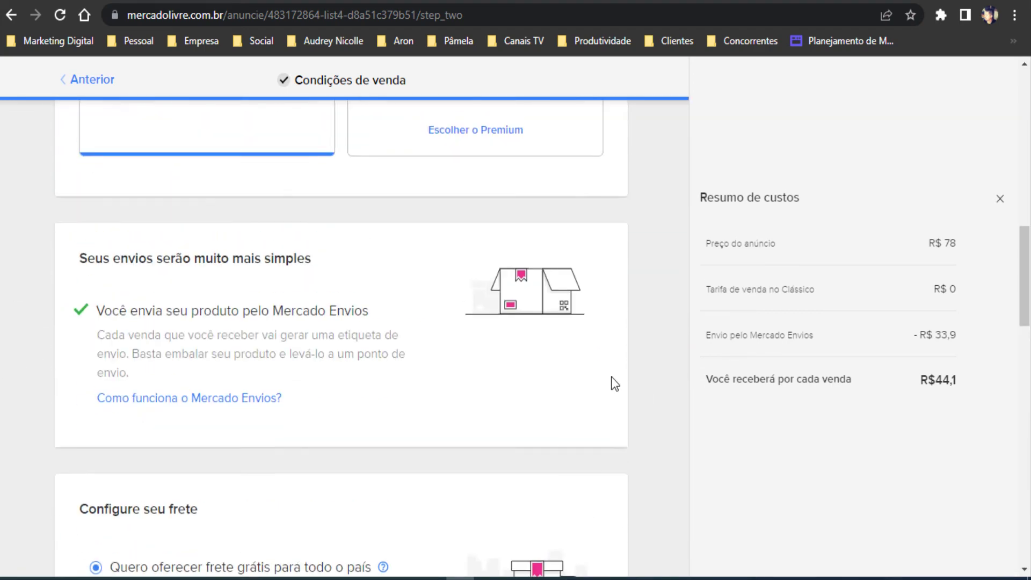
{"action": "scroll", "coordinate": [628, 367], "scroll_direction": "down", "scroll_amount": 3}
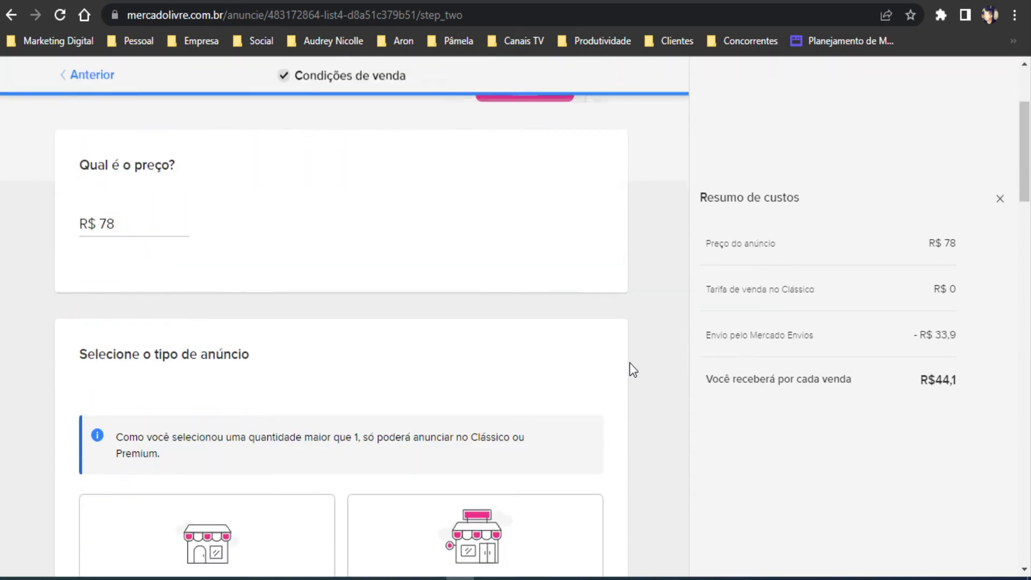
{"action": "scroll", "coordinate": [323, 285], "scroll_direction": "up", "scroll_amount": 3}
{"action": "scroll", "coordinate": [359, 301], "scroll_direction": "down", "scroll_amount": 4}
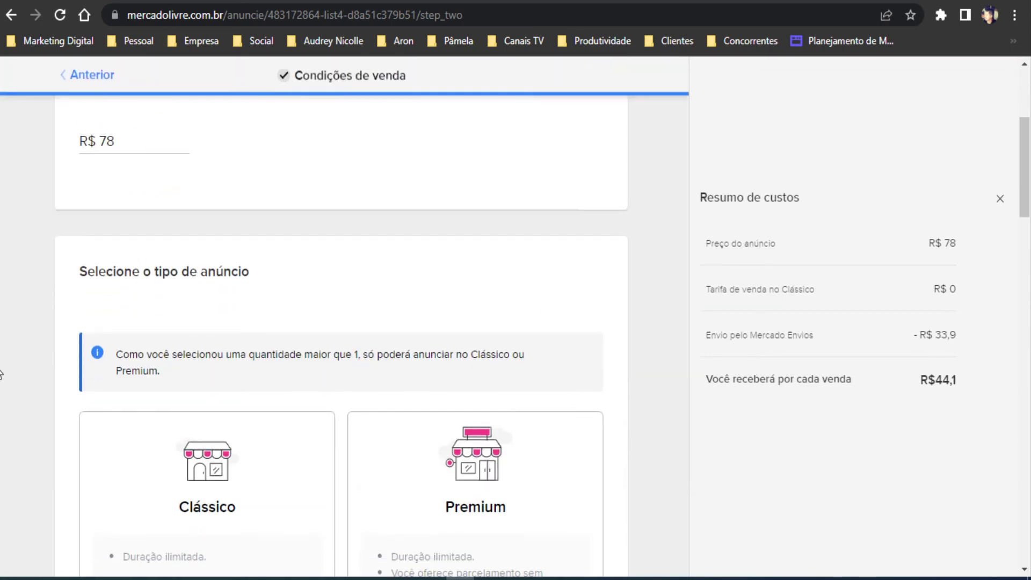
Compare the listing price with the Mercado Envios shipping fee in the Resumo de custos.
{"action": "left_click", "coordinate": [131, 147]}
{"action": "left_click_drag", "start_coordinate": [131, 148], "coordinate": [98, 161]}
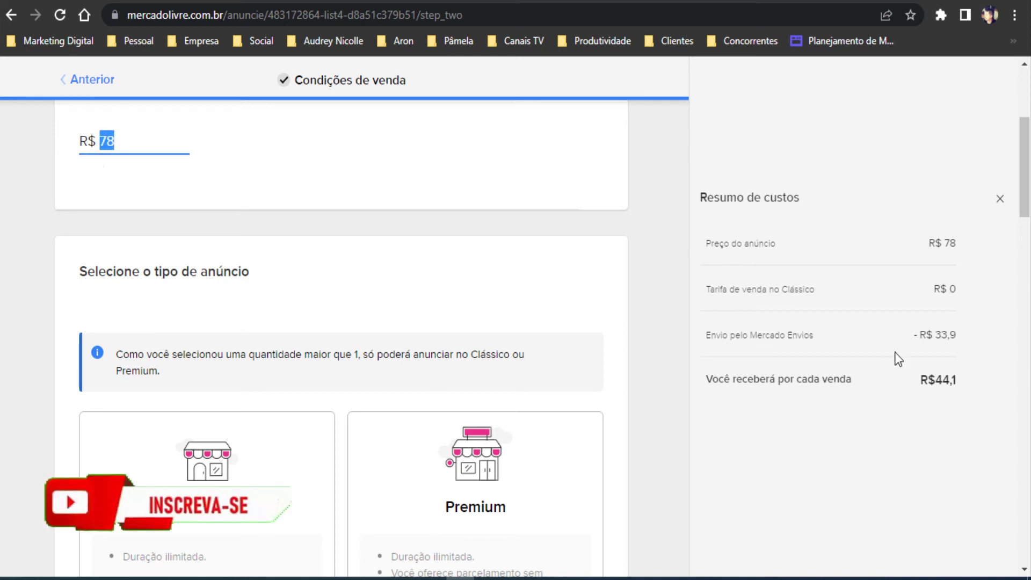
{"action": "left_click_drag", "start_coordinate": [859, 161], "coordinate": [987, 326]}
{"action": "left_click", "coordinate": [957, 333]}
{"action": "left_click_drag", "start_coordinate": [859, 161], "coordinate": [933, 341]}
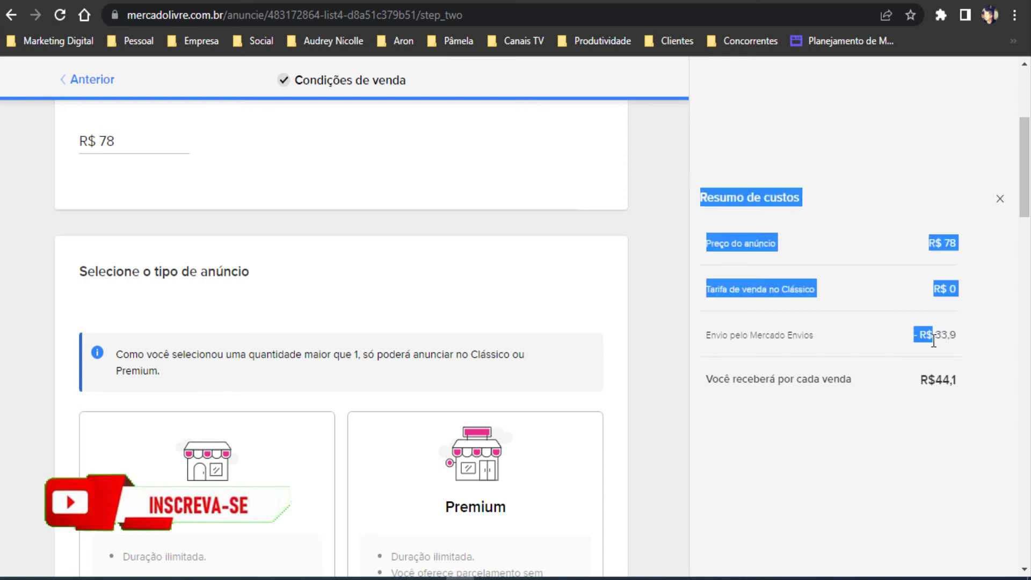
{"action": "left_click", "coordinate": [933, 341]}
{"action": "scroll", "coordinate": [408, 466], "scroll_direction": "down", "scroll_amount": 10}
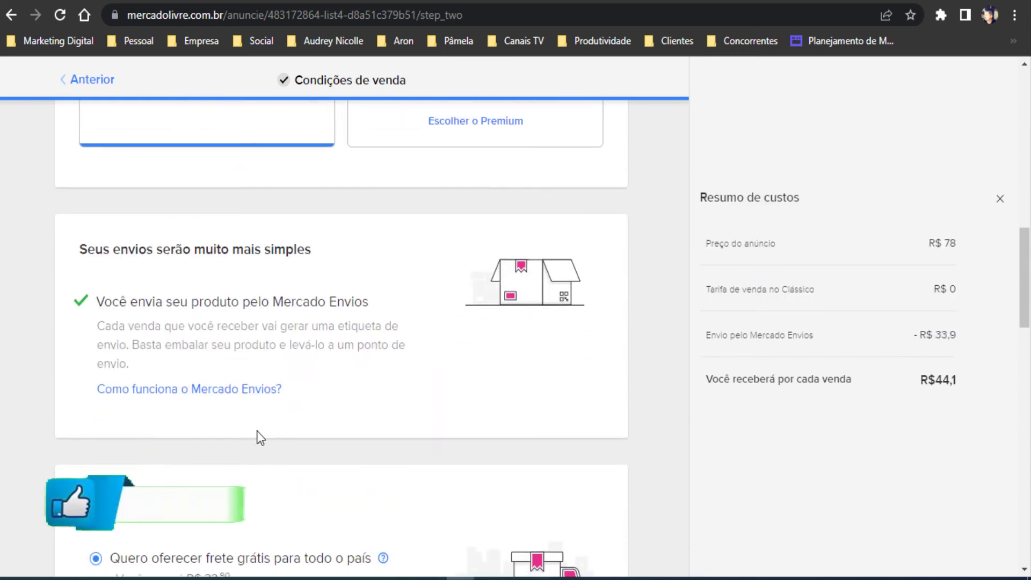
Set the listing price to R$ 79,90 and confirm it.
{"action": "scroll", "coordinate": [256, 432], "scroll_direction": "down", "scroll_amount": 3}
{"action": "scroll", "coordinate": [258, 432], "scroll_direction": "up", "scroll_amount": 15}
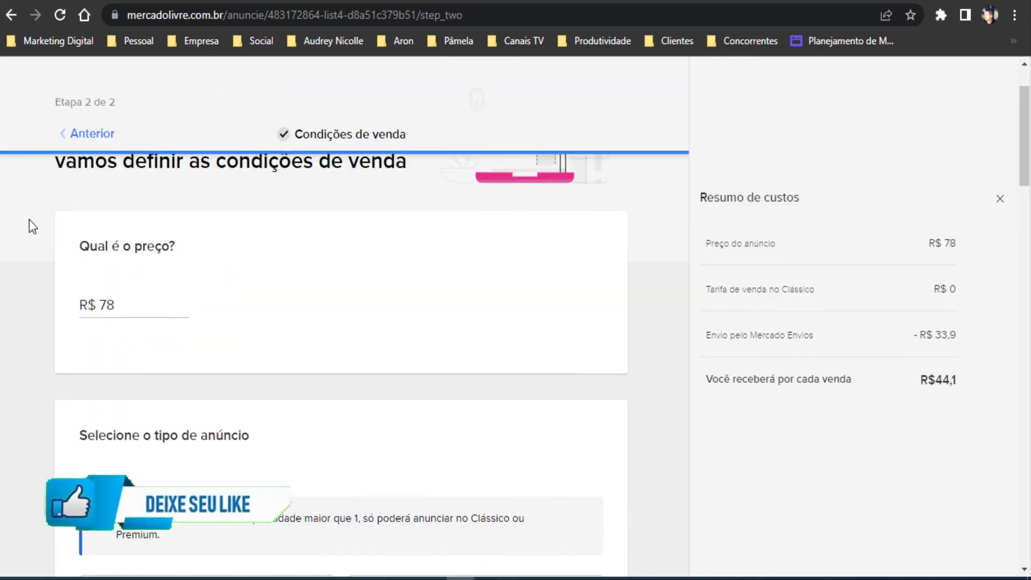
{"action": "left_click_drag", "start_coordinate": [115, 304], "coordinate": [44, 301]}
{"action": "type", "text": "79"}
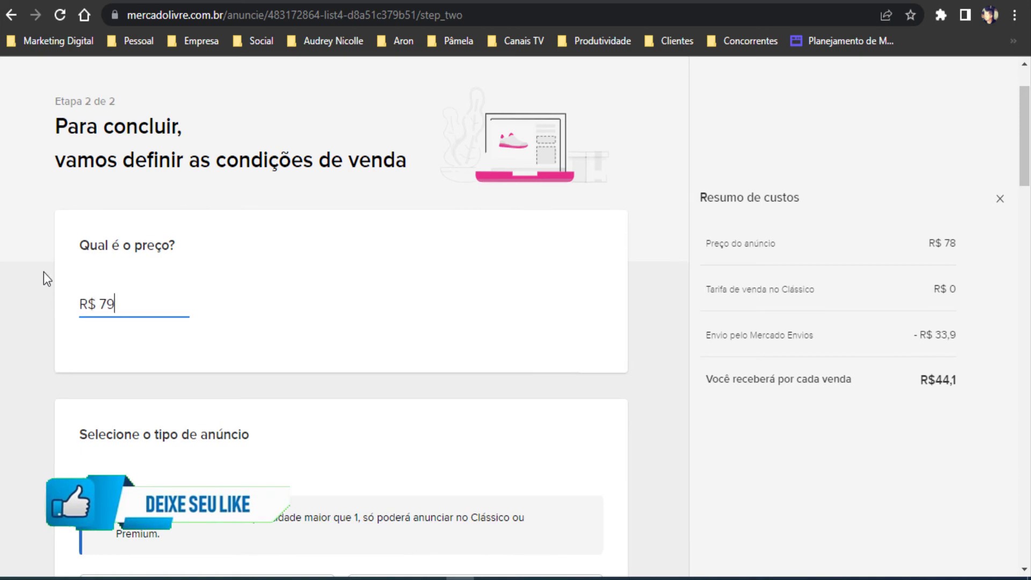
{"action": "type", "text": ",90"}
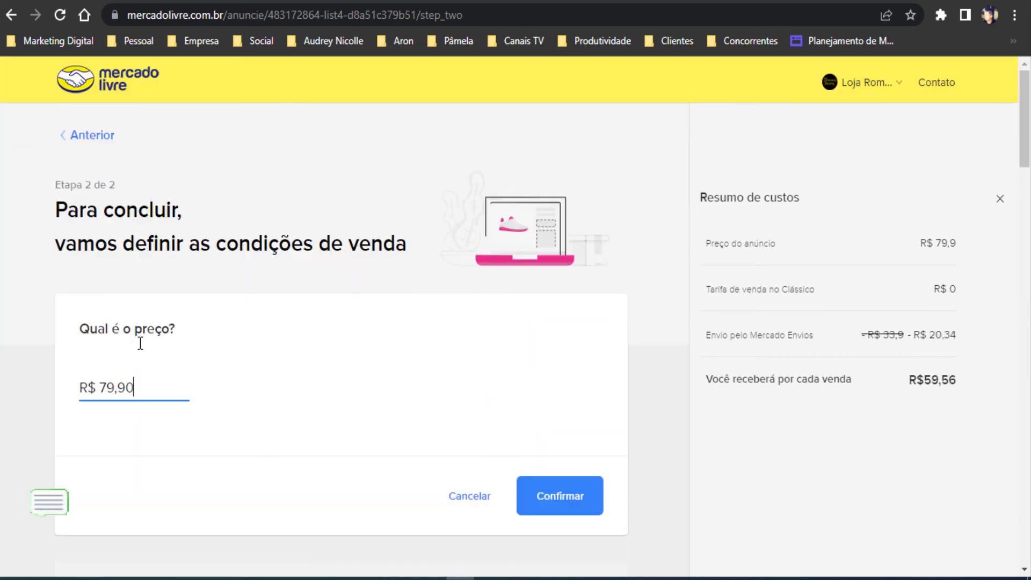
{"action": "left_click", "coordinate": [560, 496]}
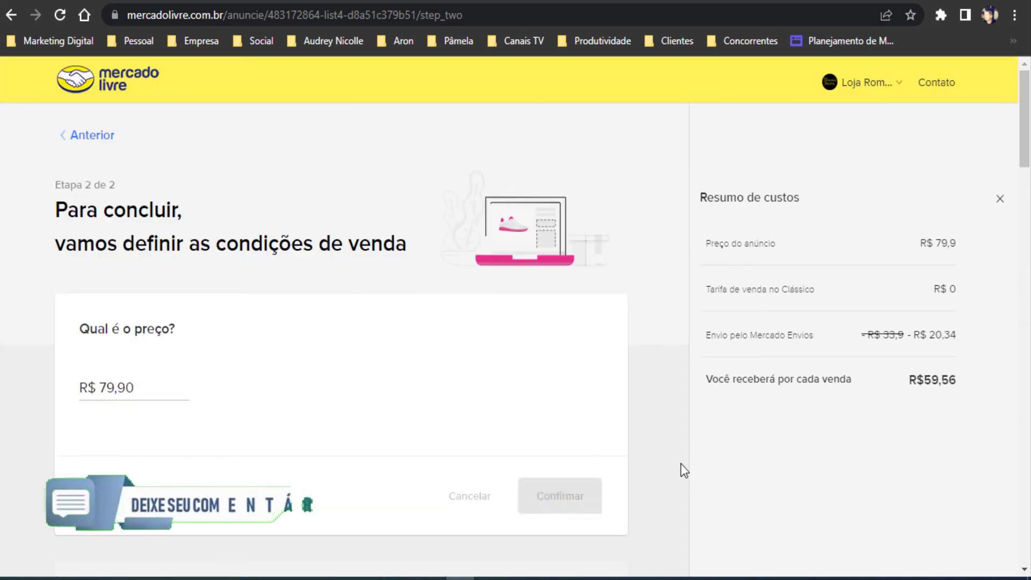
Read the seller's shipping cost for the free-shipping option under Configure seu frete.
{"action": "scroll", "coordinate": [683, 470], "scroll_direction": "up", "scroll_amount": 15}
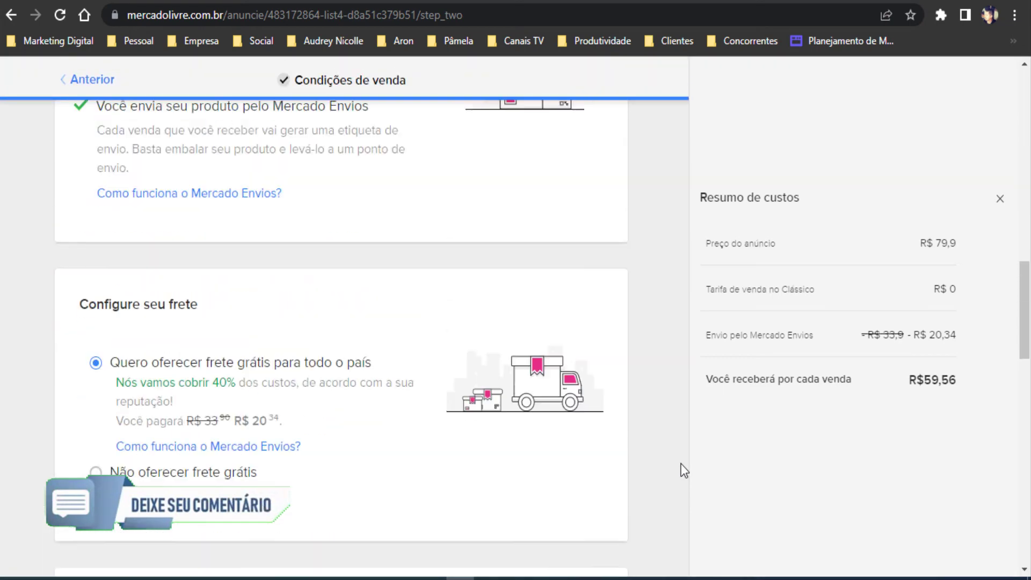
{"action": "scroll", "coordinate": [683, 470], "scroll_direction": "down", "scroll_amount": 5}
{"action": "scroll", "coordinate": [43, 427], "scroll_direction": "down", "scroll_amount": 6}
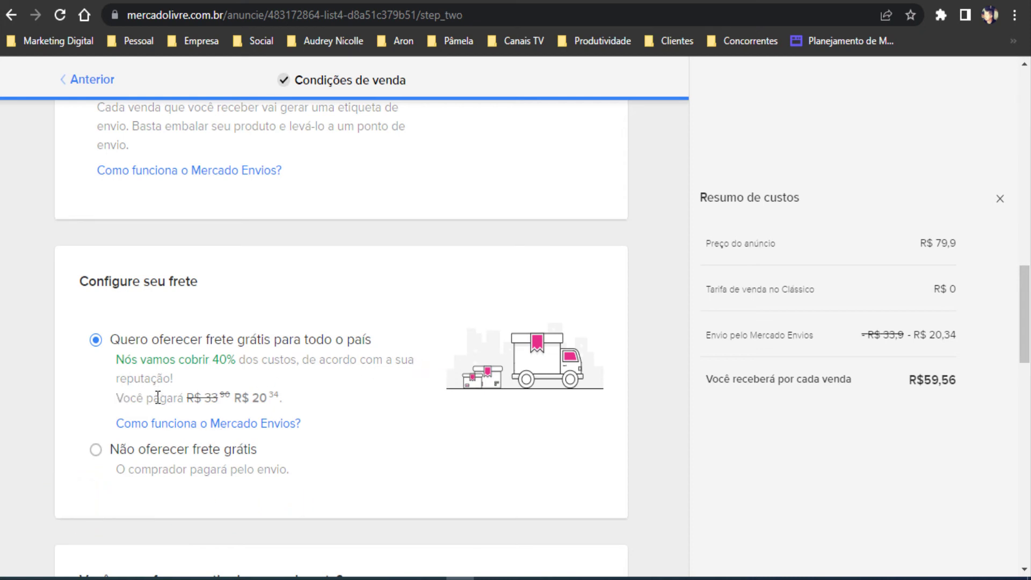
{"action": "left_click_drag", "start_coordinate": [114, 404], "coordinate": [293, 402]}
{"action": "left_click", "coordinate": [294, 400]}
Look through the price, listing type and pickup sections and examine the discounted shipping fee in the Resumo de custos.
{"action": "scroll", "coordinate": [630, 361], "scroll_direction": "up", "scroll_amount": 15}
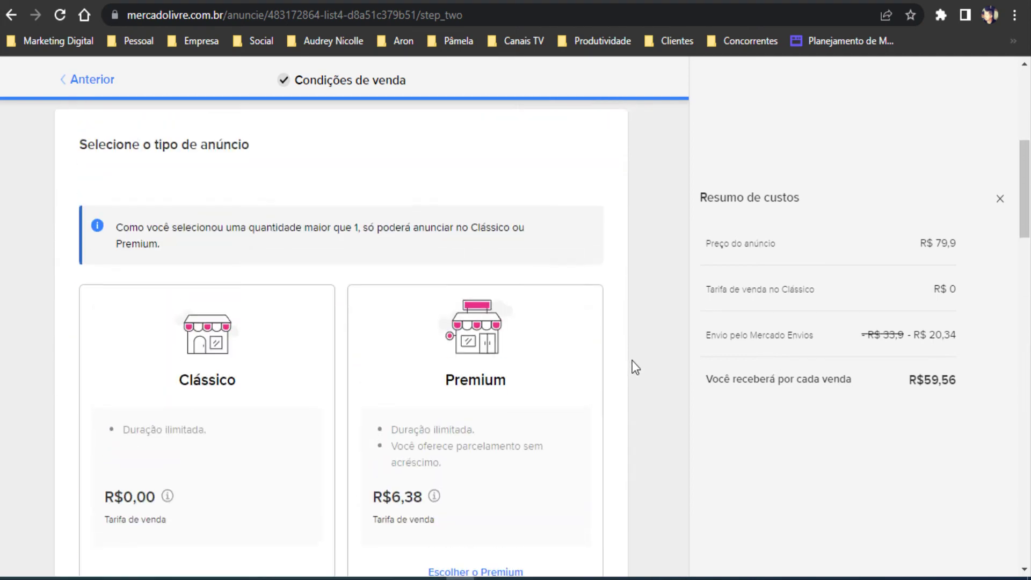
{"action": "scroll", "coordinate": [636, 360], "scroll_direction": "up", "scroll_amount": 3}
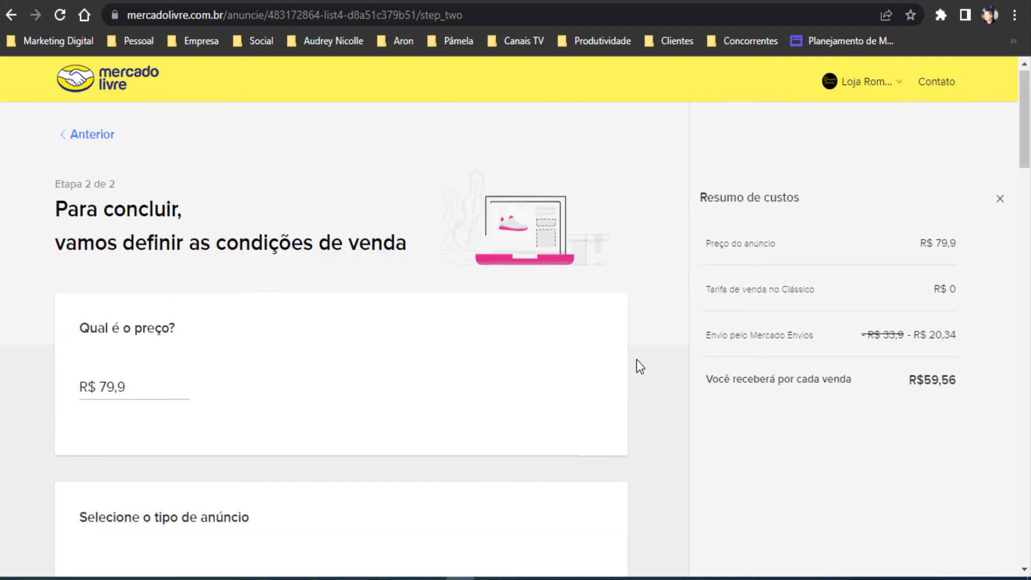
{"action": "scroll", "coordinate": [636, 360], "scroll_direction": "down", "scroll_amount": 12}
{"action": "scroll", "coordinate": [636, 359], "scroll_direction": "down", "scroll_amount": 12}
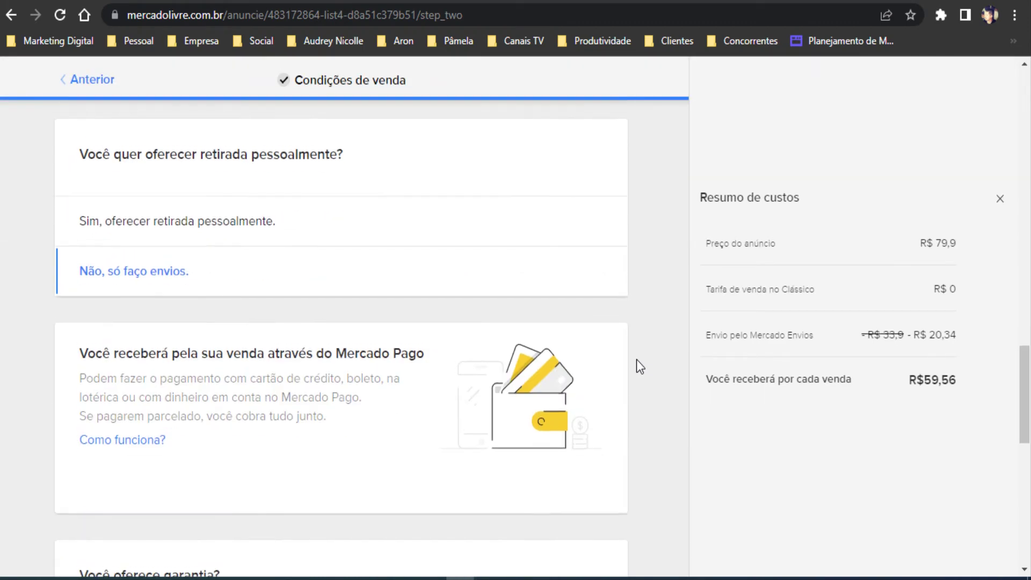
{"action": "scroll", "coordinate": [237, 361], "scroll_direction": "up", "scroll_amount": 5}
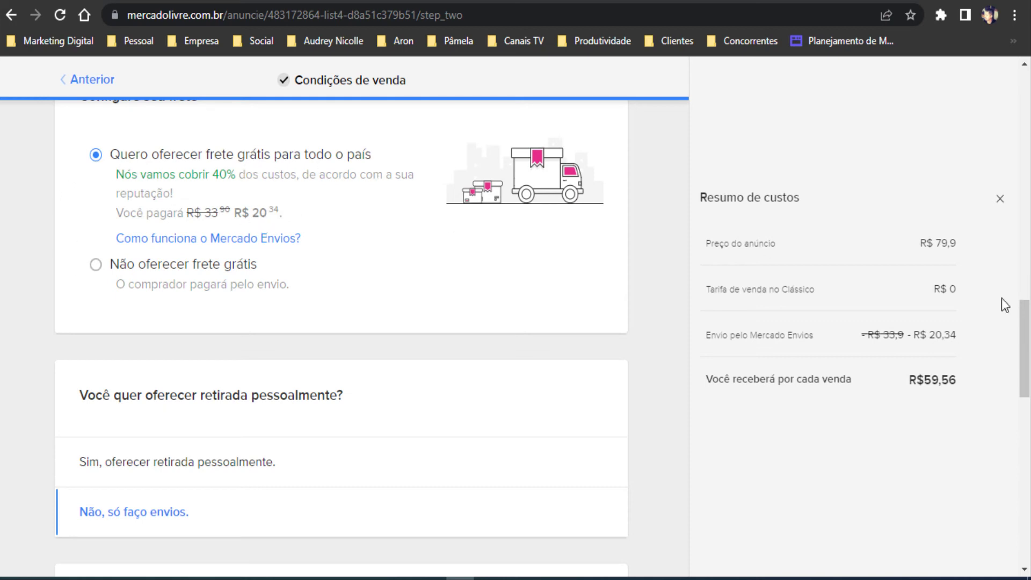
{"action": "left_click_drag", "start_coordinate": [936, 334], "coordinate": [962, 337]}
{"action": "left_click", "coordinate": [962, 337]}
{"action": "left_click_drag", "start_coordinate": [940, 335], "coordinate": [976, 334]}
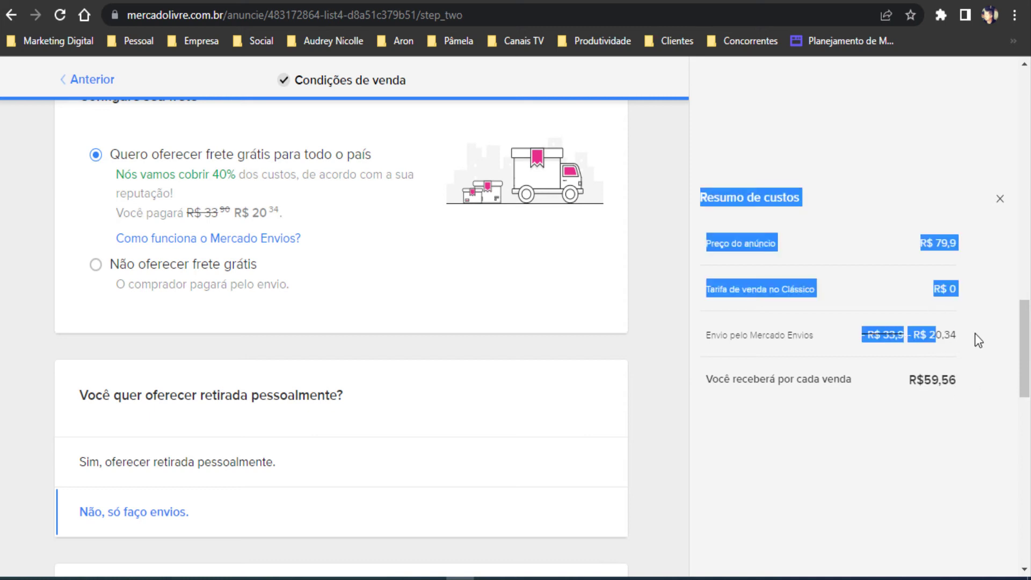
{"action": "left_click", "coordinate": [969, 349]}
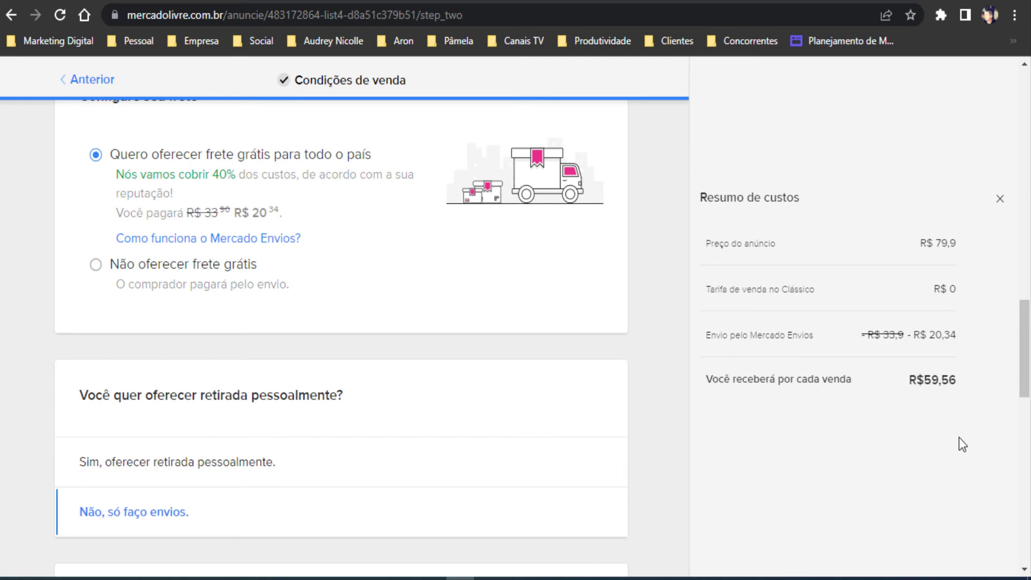
Check the new price against the shipping fee and read the share of free-shipping costs that Mercado Livre covers.
{"action": "scroll", "coordinate": [663, 406], "scroll_direction": "up", "scroll_amount": 7}
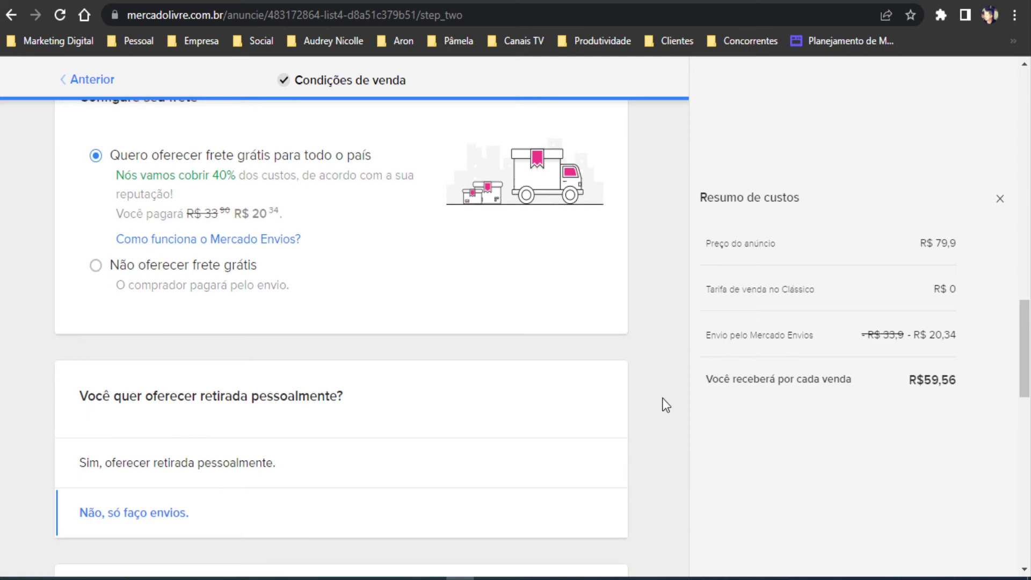
{"action": "scroll", "coordinate": [663, 405], "scroll_direction": "up", "scroll_amount": 10}
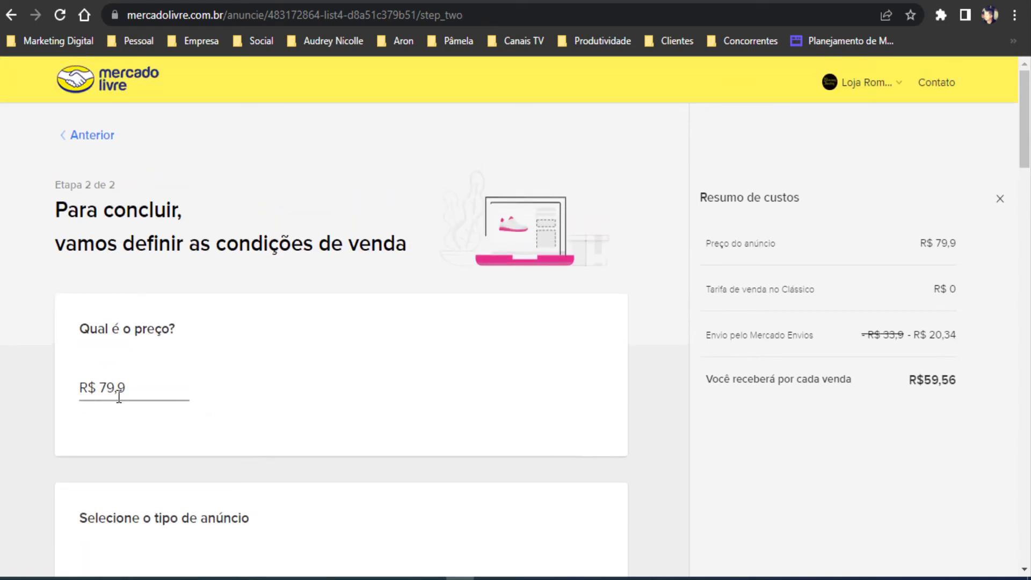
{"action": "triple_click", "coordinate": [930, 326]}
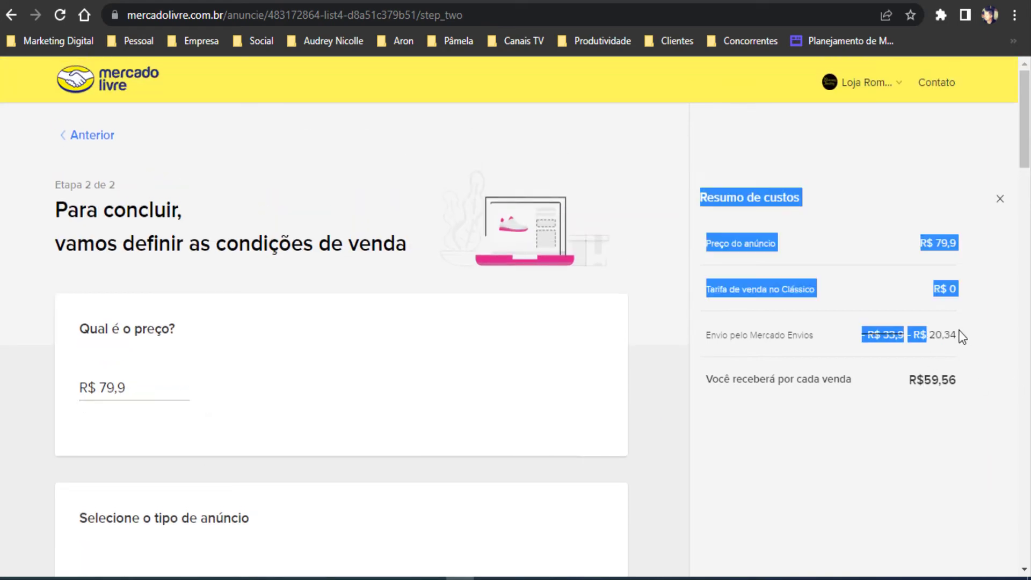
{"action": "left_click", "coordinate": [967, 364]}
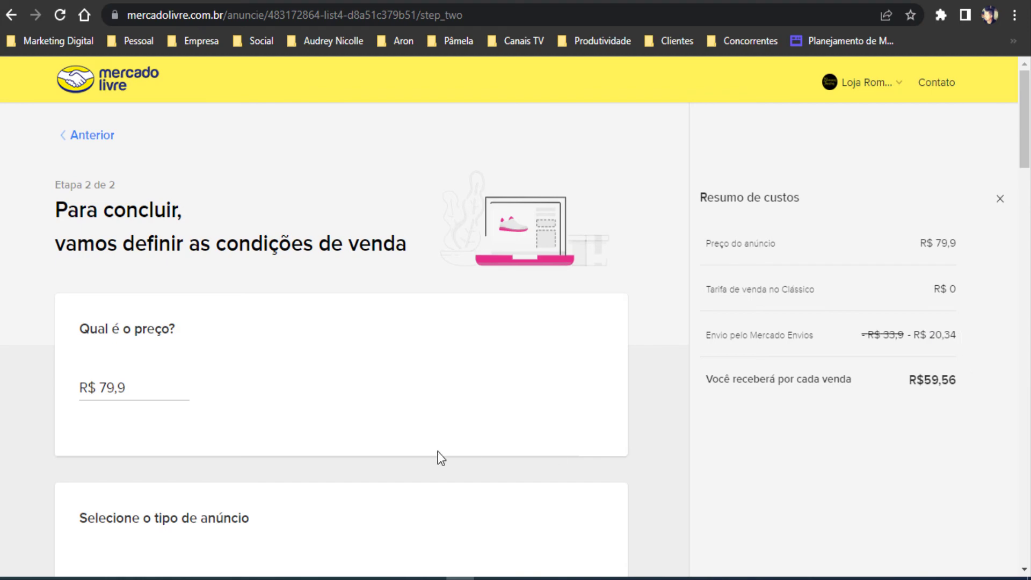
{"action": "scroll", "coordinate": [408, 451], "scroll_direction": "down", "scroll_amount": 18}
{"action": "scroll", "coordinate": [146, 375], "scroll_direction": "down", "scroll_amount": 3}
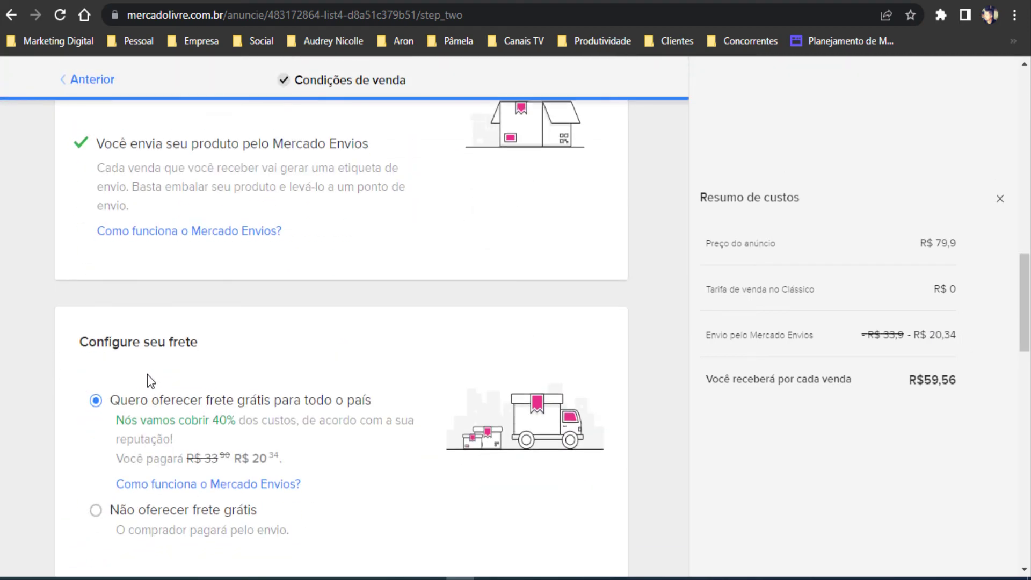
{"action": "left_click_drag", "start_coordinate": [132, 421], "coordinate": [254, 445]}
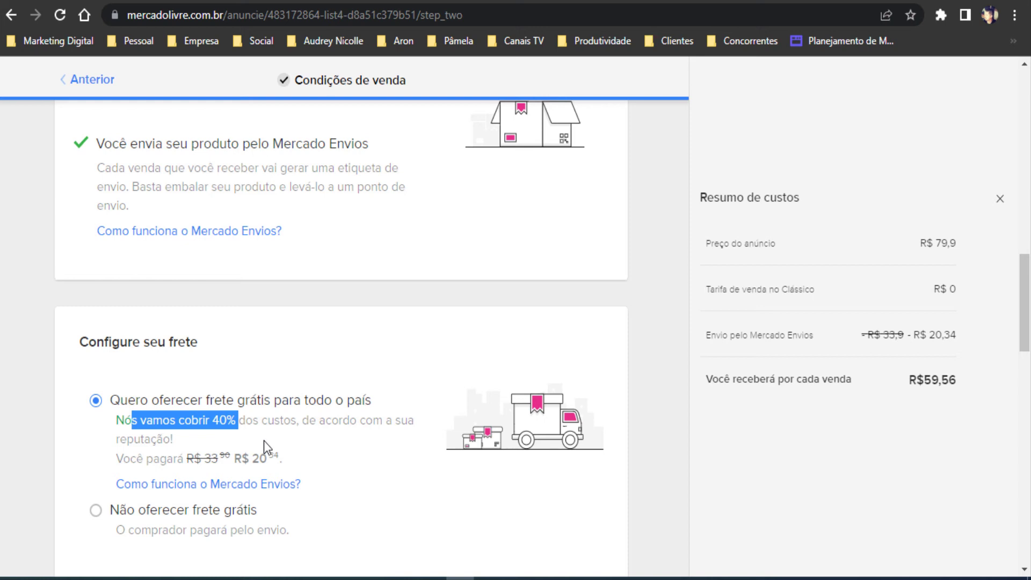
{"action": "left_click", "coordinate": [646, 437]}
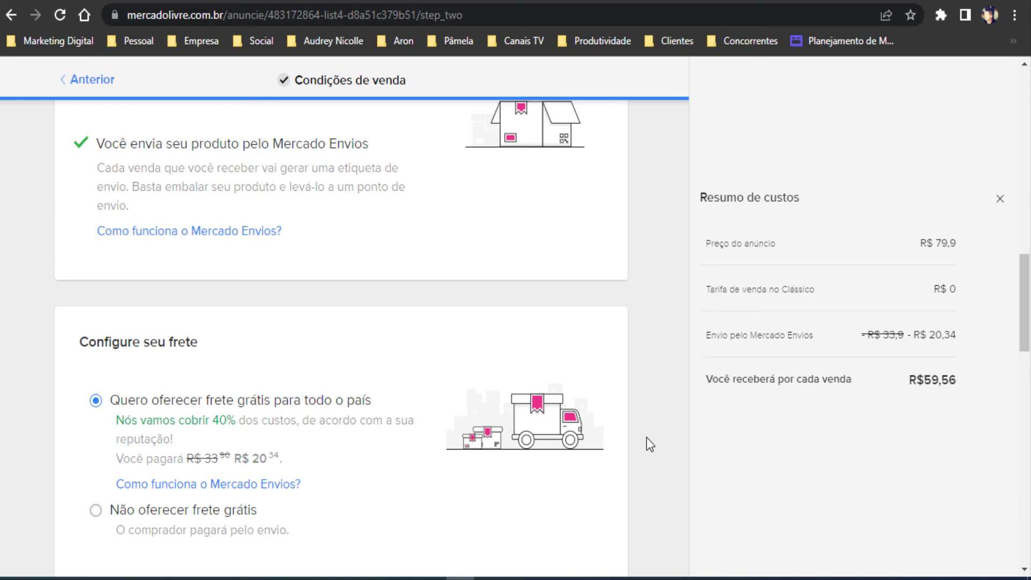
Add the optional description to the listing and enter "FALAR DA SUA EMPRESA" as its first line.
{"action": "scroll", "coordinate": [647, 438], "scroll_direction": "down", "scroll_amount": 9}
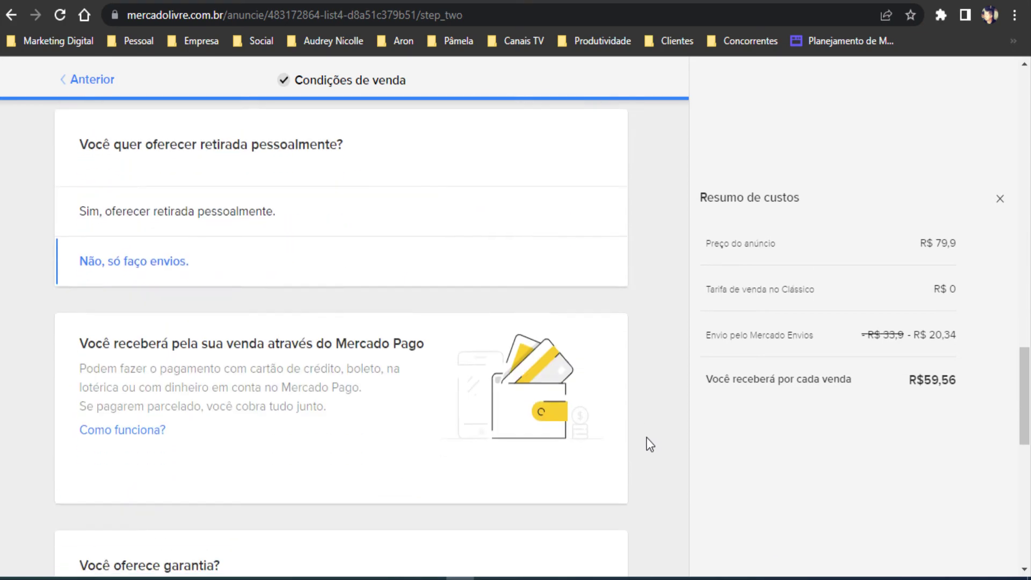
{"action": "scroll", "coordinate": [646, 437], "scroll_direction": "down", "scroll_amount": 6}
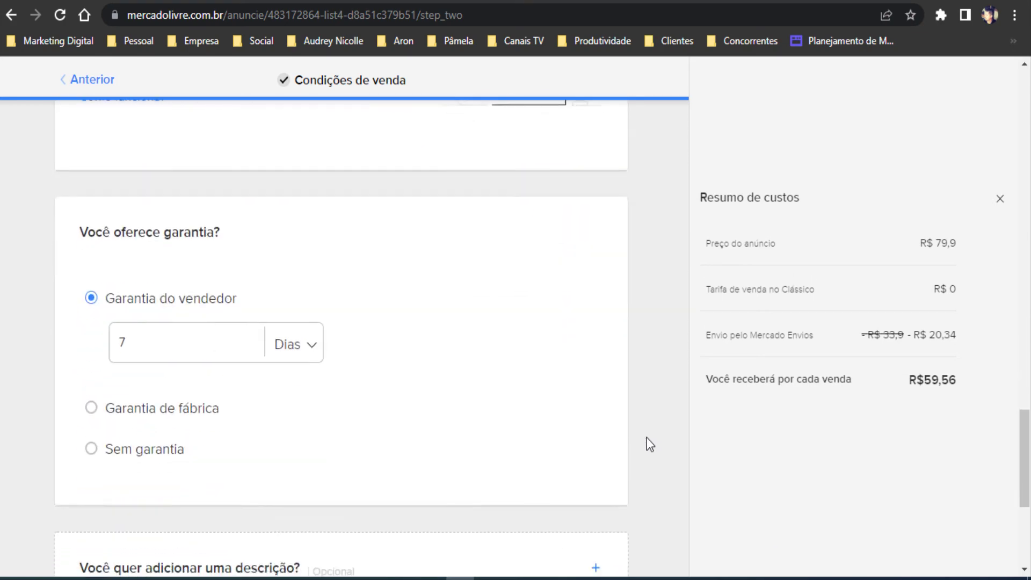
{"action": "scroll", "coordinate": [647, 437], "scroll_direction": "down", "scroll_amount": 5}
{"action": "left_click", "coordinate": [597, 272]}
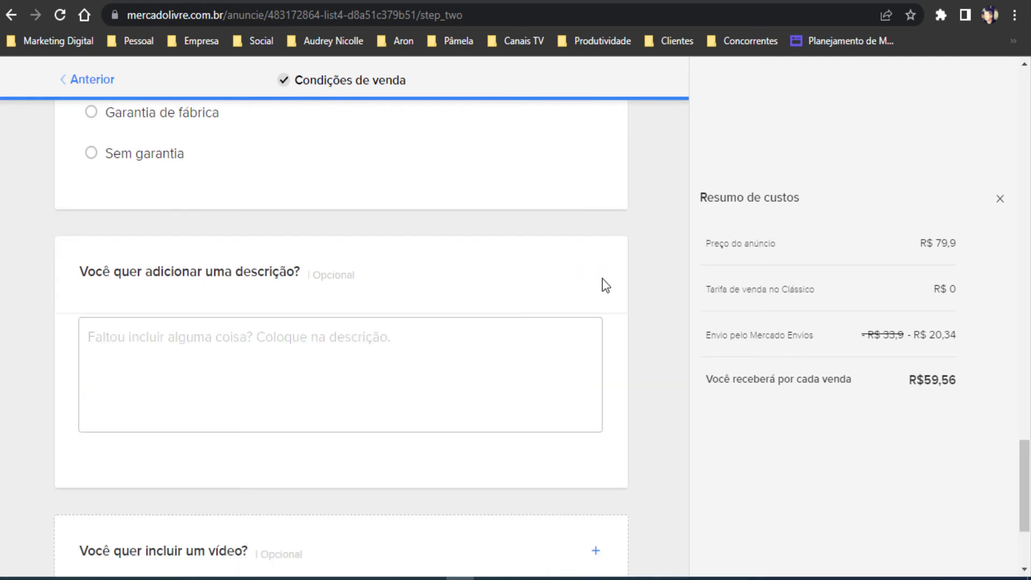
{"action": "left_click", "coordinate": [400, 342]}
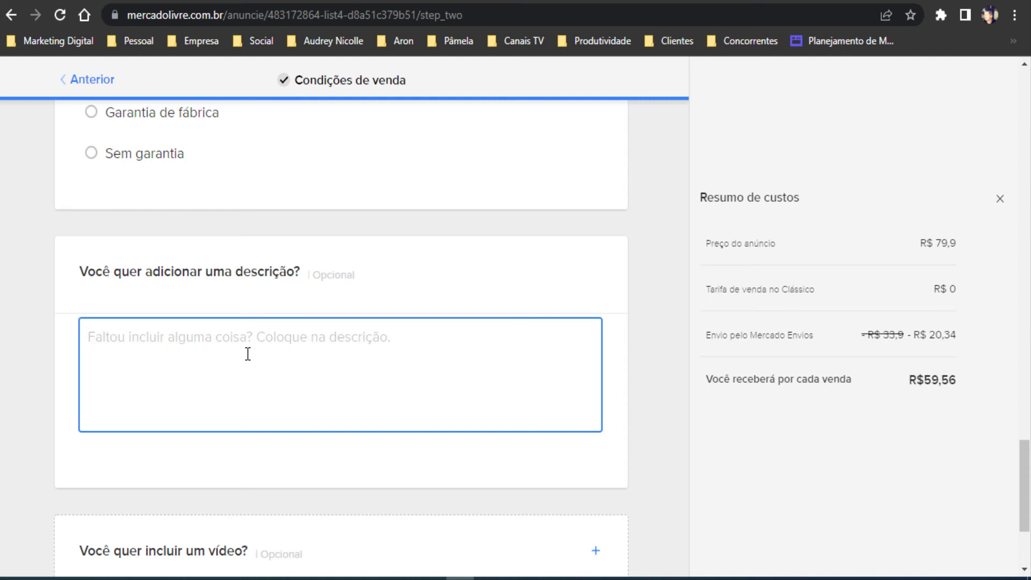
{"action": "type", "text": "FALAR "}
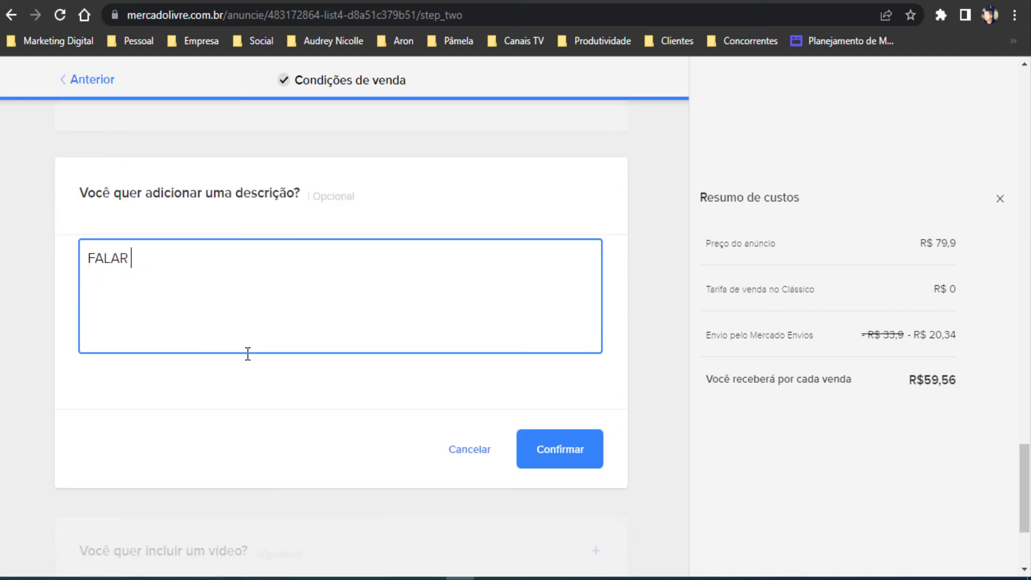
{"action": "type", "text": "DA SUA EMPRESA"}
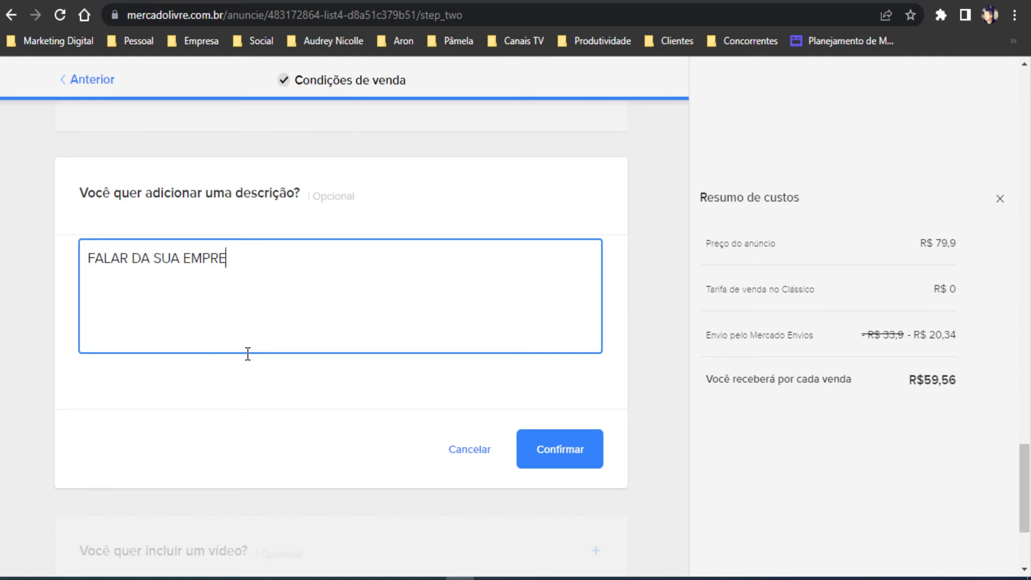
Put a hyphen before the first description line and start a second hyphenated item after a blank line.
{"action": "key", "text": "Return"}
{"action": "key", "text": "Return"}
{"action": "key", "text": "ctrl+Home"}
{"action": "type", "text": "-"}
{"action": "key", "text": "Down"}
{"action": "key", "text": "Down"}
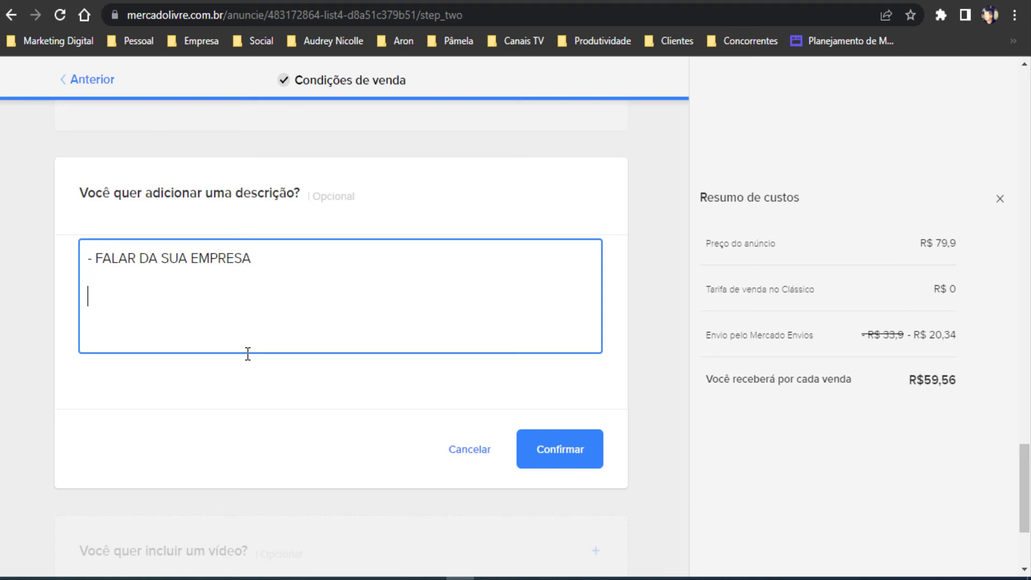
{"action": "type", "text": "-"}
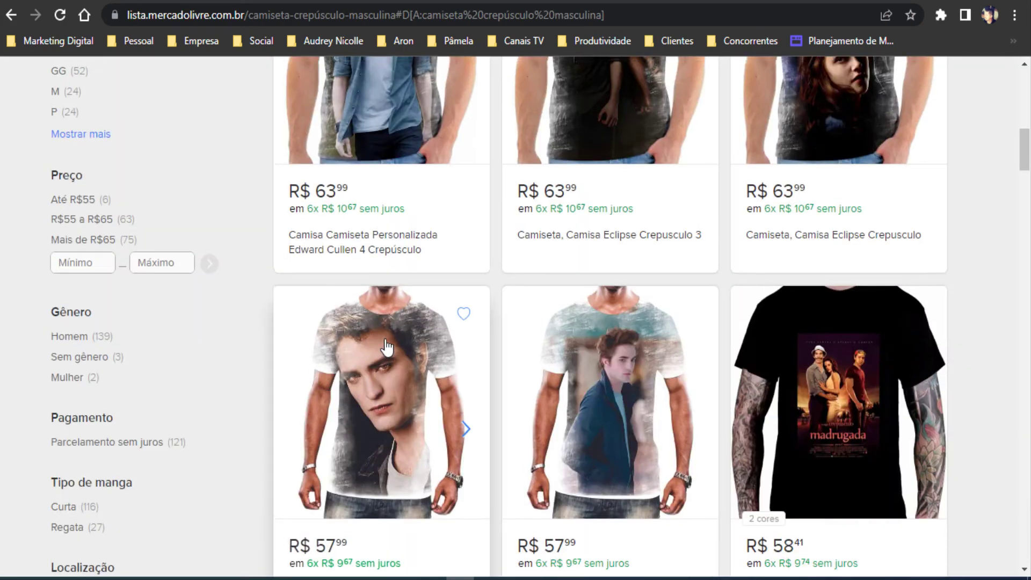
Switch to the camiseta crepúsculo masculina search results and open the Camisa Camiseta Personalizada Edward Cullen 4 Crepúsculo listing.
{"action": "scroll", "coordinate": [381, 413], "scroll_direction": "up", "scroll_amount": 8}
{"action": "scroll", "coordinate": [381, 376], "scroll_direction": "down", "scroll_amount": 3}
{"action": "left_click", "coordinate": [381, 311]}
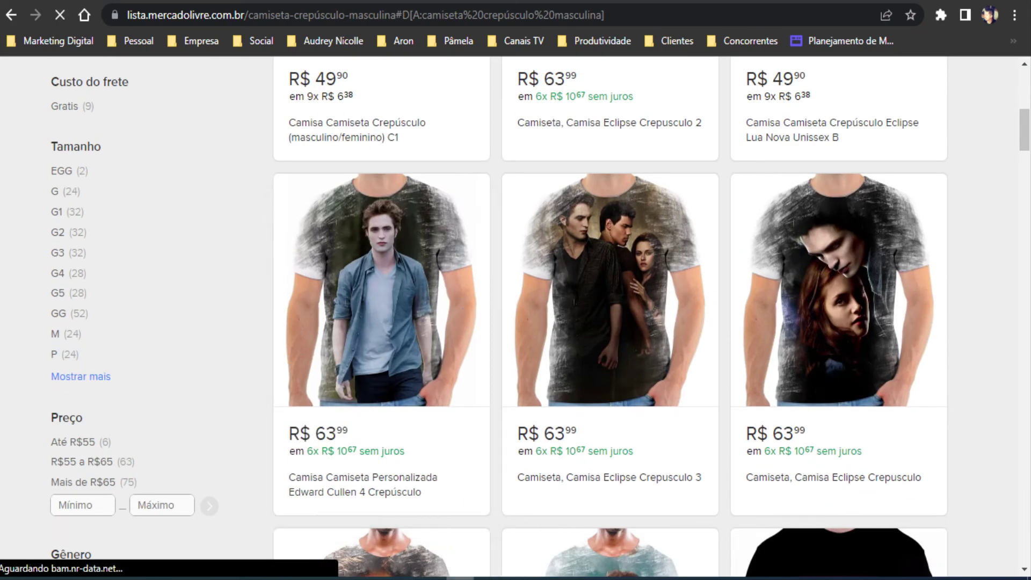
Read through the Edward Cullen 4 Crepúsculo listing's description, including its size measurements.
{"action": "scroll", "coordinate": [548, 322], "scroll_direction": "down", "scroll_amount": 5}
{"action": "scroll", "coordinate": [542, 319], "scroll_direction": "down", "scroll_amount": 17}
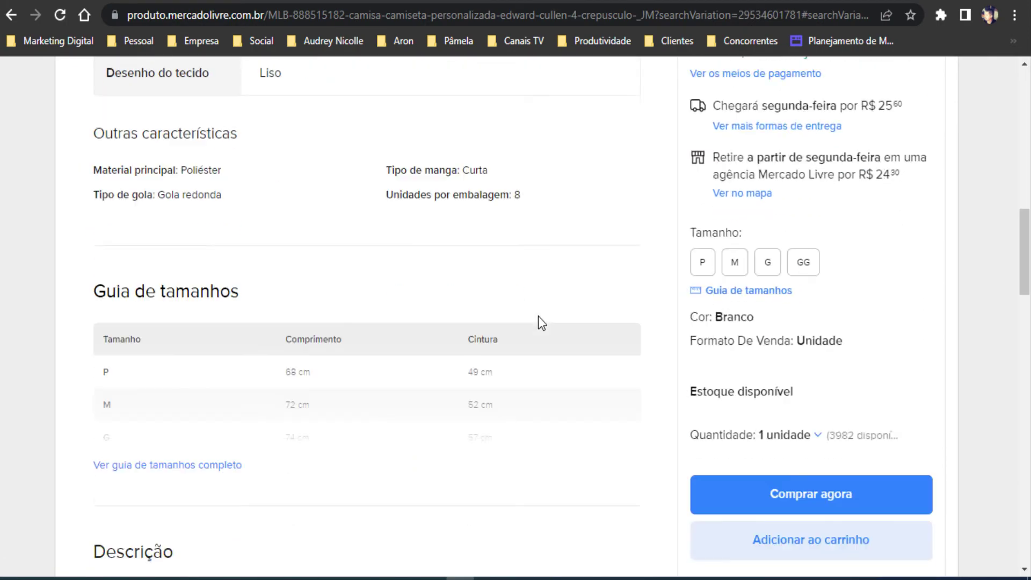
{"action": "left_click_drag", "start_coordinate": [73, 129], "coordinate": [375, 260]}
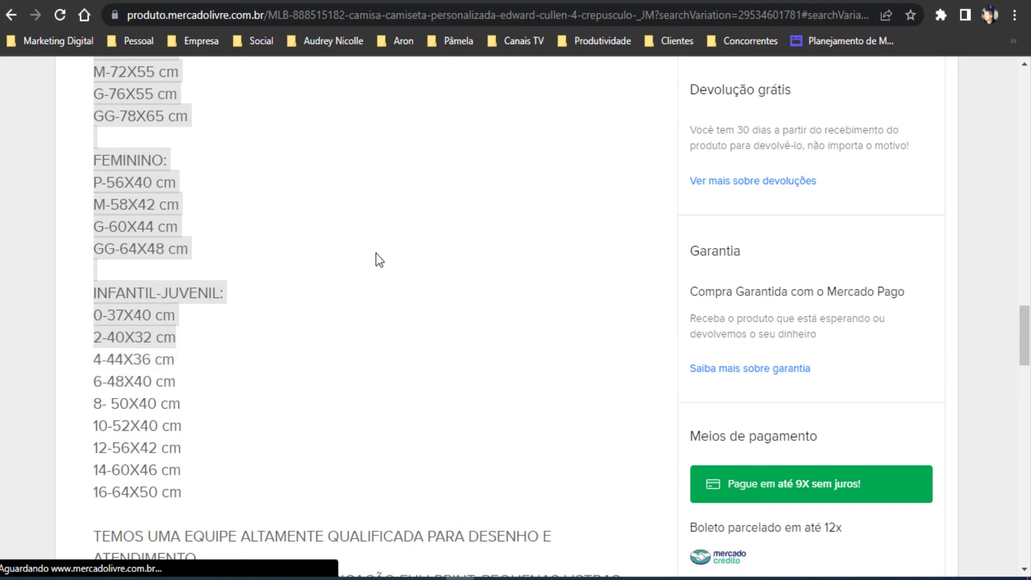
{"action": "left_click", "coordinate": [317, 320]}
{"action": "scroll", "coordinate": [317, 320], "scroll_direction": "up", "scroll_amount": 7}
{"action": "scroll", "coordinate": [323, 326], "scroll_direction": "up", "scroll_amount": 12}
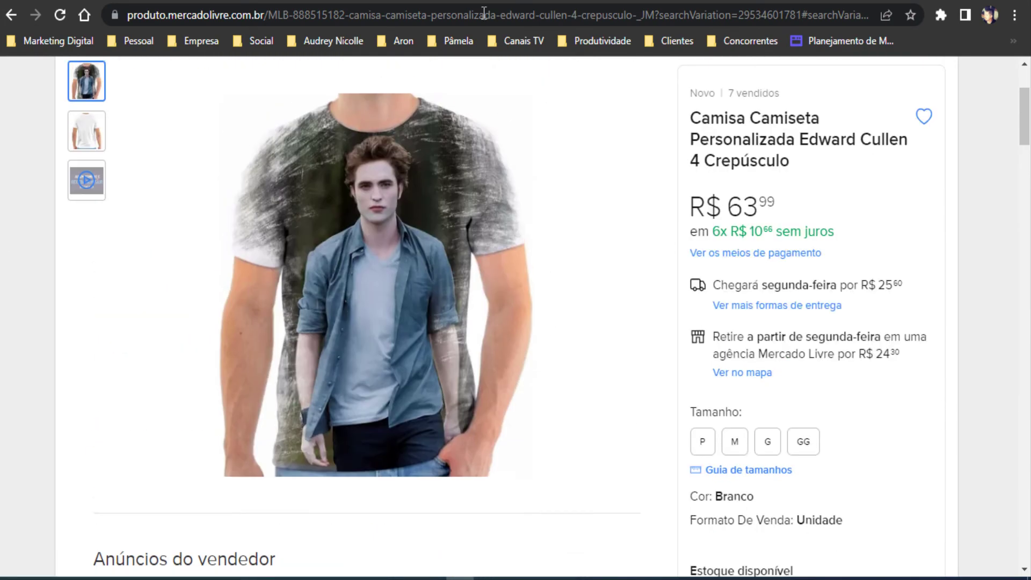
Return to the listing form and extend the first description line with "HA 23 ANOS NO MERCADO DE CAMIS".
{"action": "key", "text": "ctrl+Tab"}
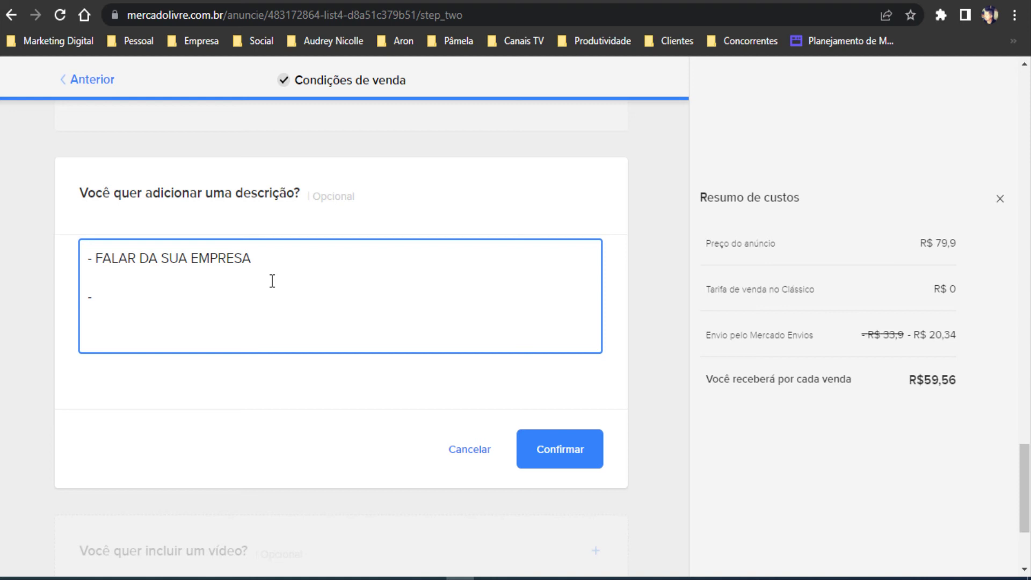
{"action": "key", "text": "Left"}
{"action": "type", "text": "HA 23 ANOS NO MERCAD"}
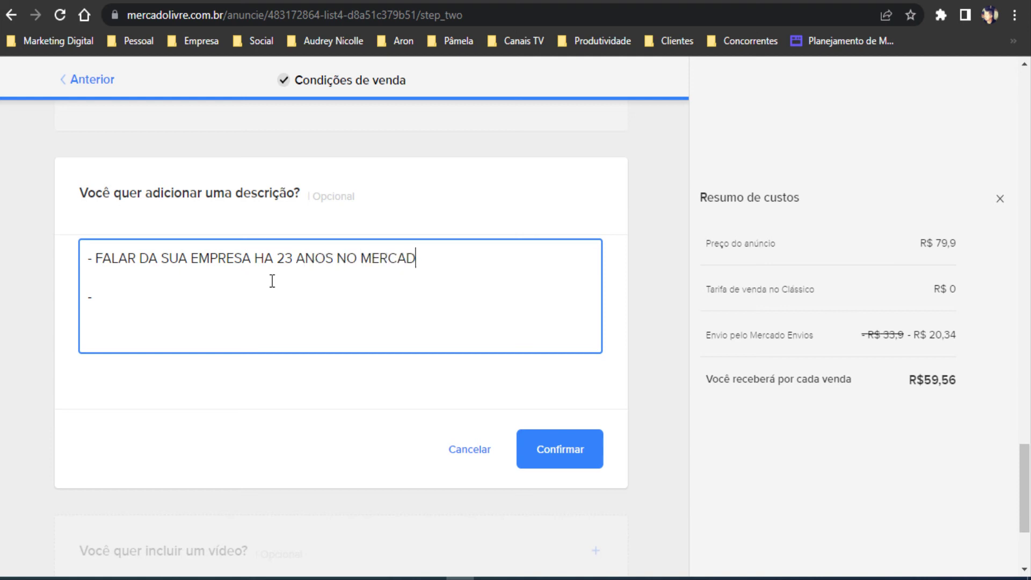
{"action": "type", "text": "ODE D"}
{"action": "key", "text": "BackSpace"}
{"action": "key", "text": "BackSpace"}
{"action": "type", "text": "C"}
{"action": "key", "text": "Left"}
{"action": "key", "text": "Left"}
{"action": "key", "text": "Left"}
{"action": "key", "text": "Left"}
{"action": "key", "text": "Left"}
{"action": "key", "text": "Left"}
{"action": "key", "text": "Left"}
{"action": "key", "text": "Left"}
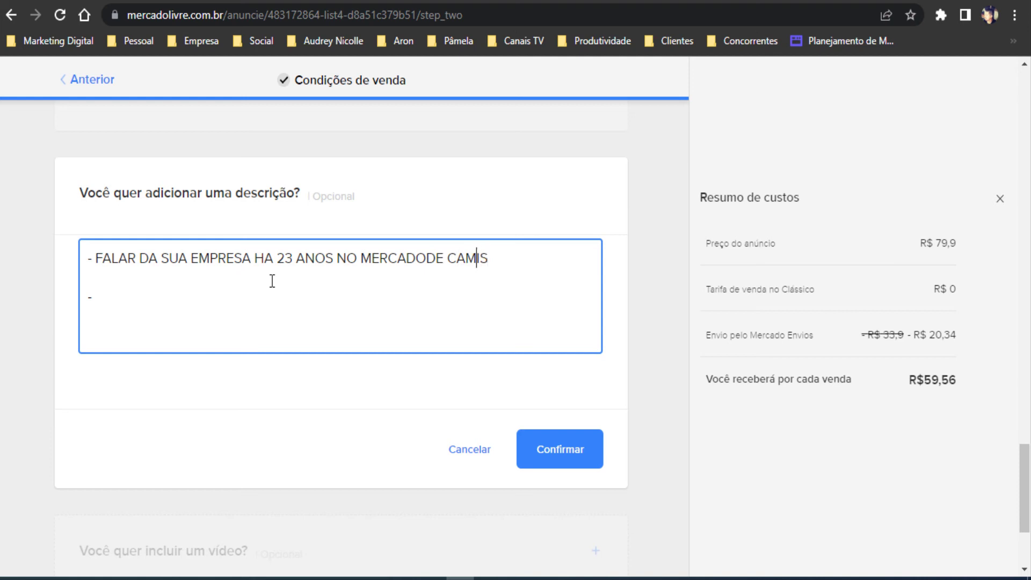
{"action": "key", "text": "Right"}
{"action": "key", "text": "Down"}
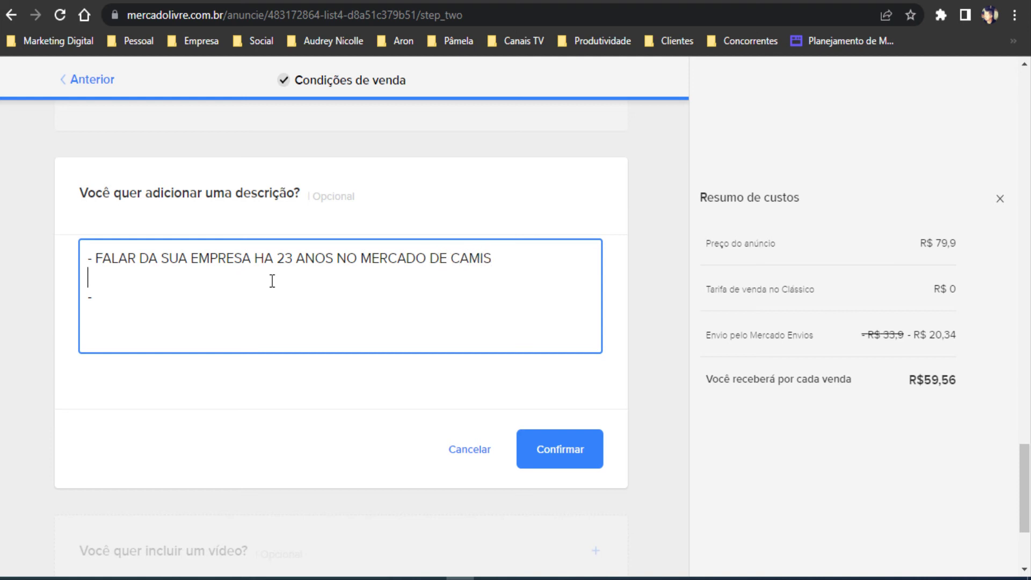
Continue the first description line with "ETAS OFERECENDO O QUE EM E" and add a line break after it.
{"action": "key", "text": "Left"}
{"action": "type", "text": "ETAS OFERECEN"}
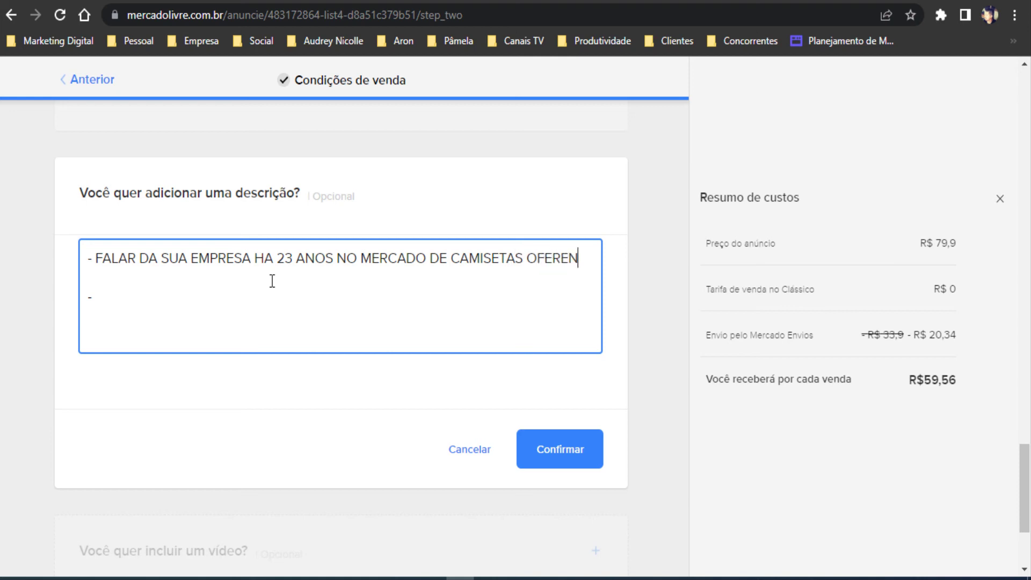
{"action": "key", "text": "BackSpace"}
{"action": "type", "text": "CENDO O Q"}
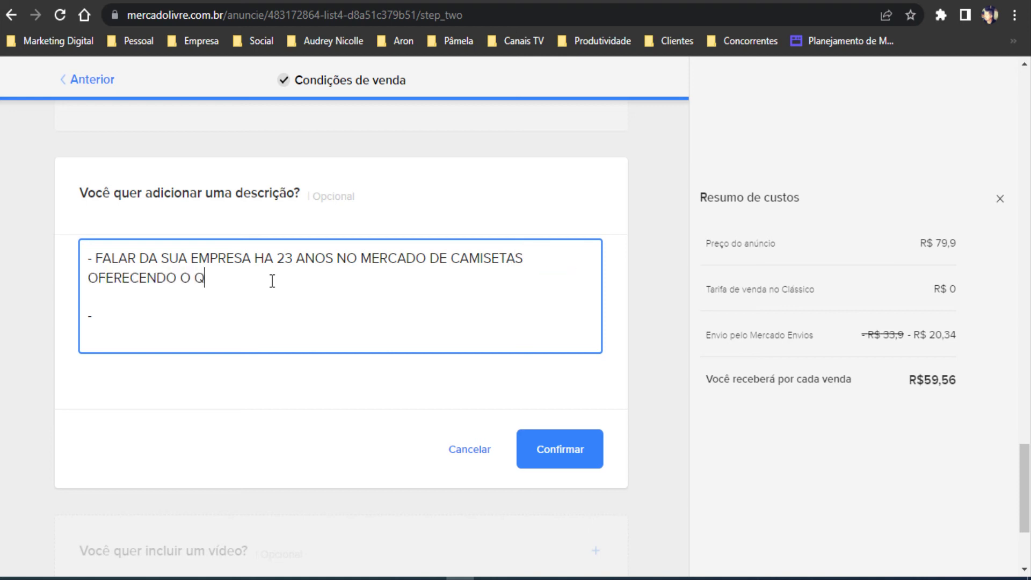
{"action": "type", "text": "UE EM E"}
{"action": "key", "text": "Return"}
Move the text starting with "HA 23 ANOS" below "FALAR DA SUA EMPRESA", separated by a blank line.
{"action": "left_click", "coordinate": [263, 263]}
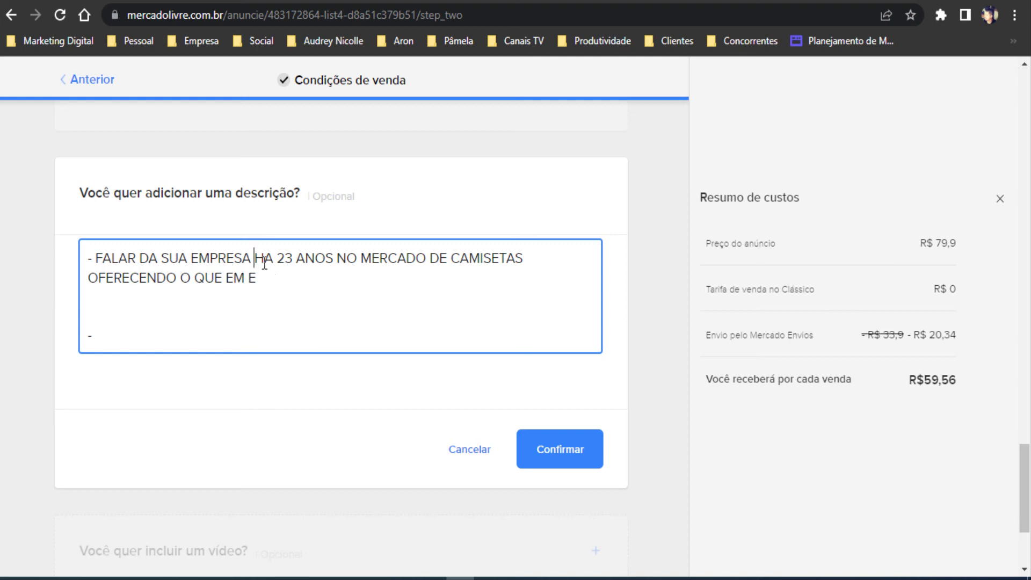
{"action": "key", "text": "Return"}
{"action": "key", "text": "Return"}
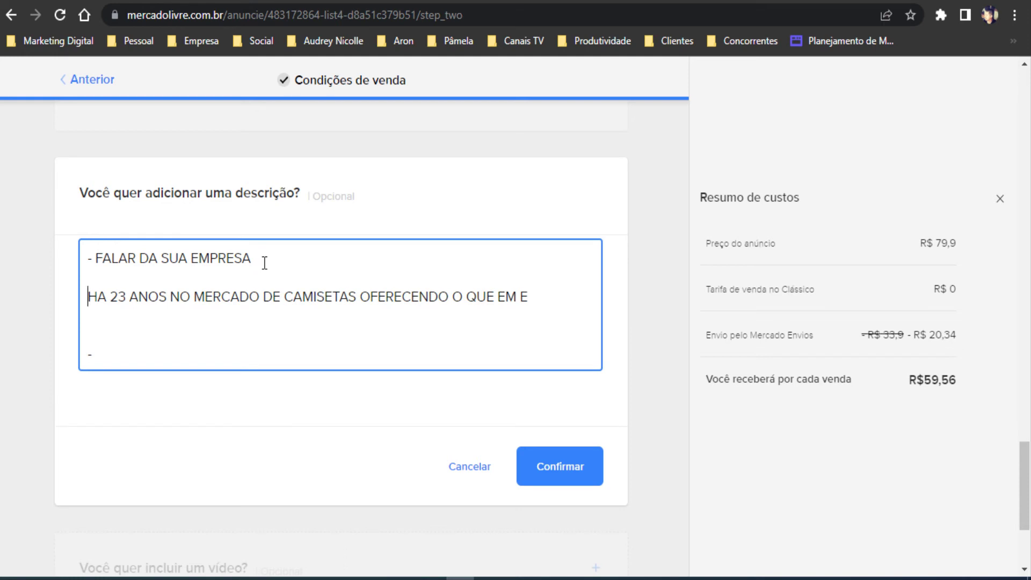
Enclose the "HA 23 ANOS" sentence in quotation marks and end it with an ellipsis.
{"action": "type", "text": "\""}
{"action": "key", "text": "Left"}
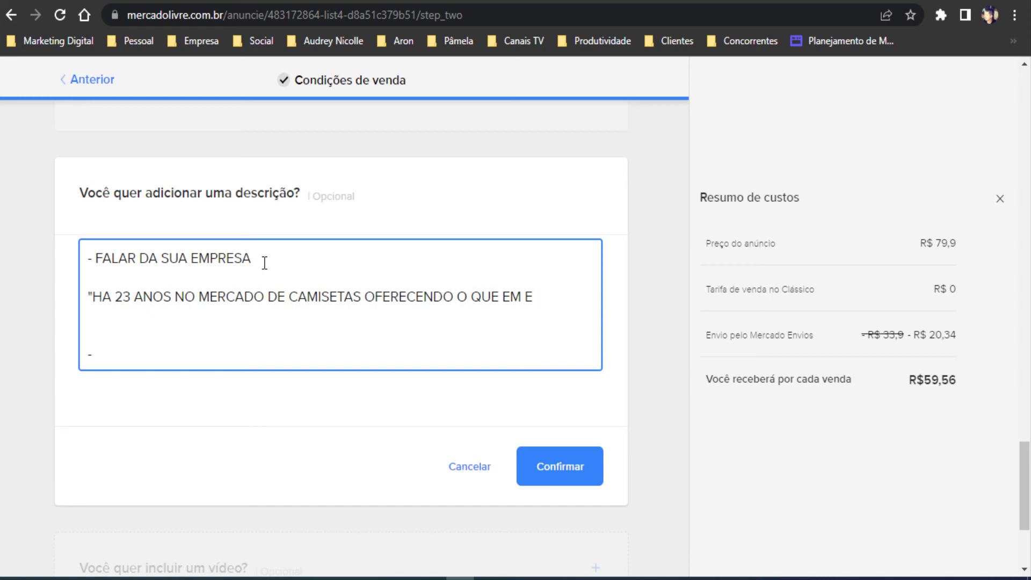
{"action": "type", "text": "\""}
{"action": "type", "text": "..."}
{"action": "left_click", "coordinate": [180, 354]}
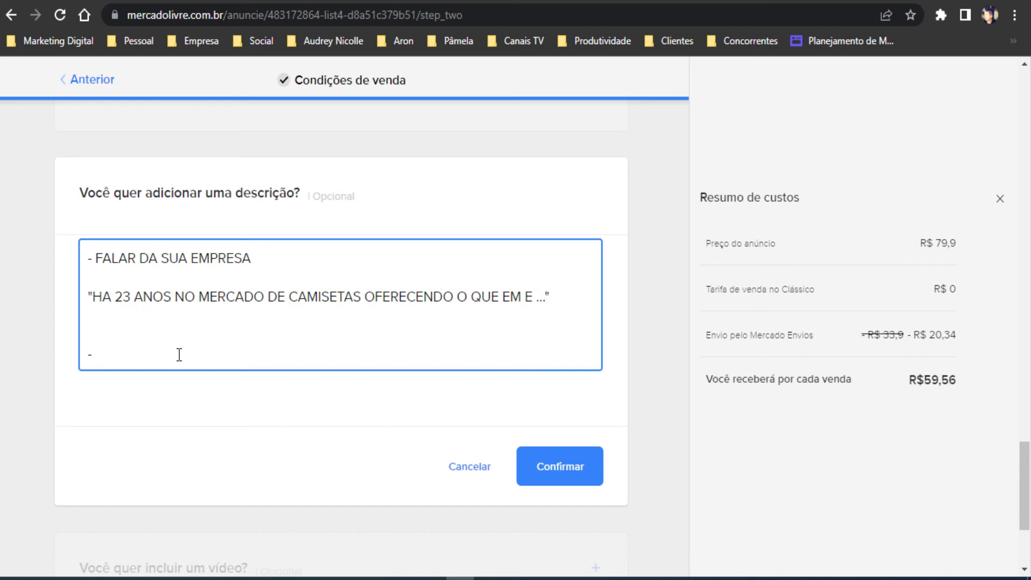